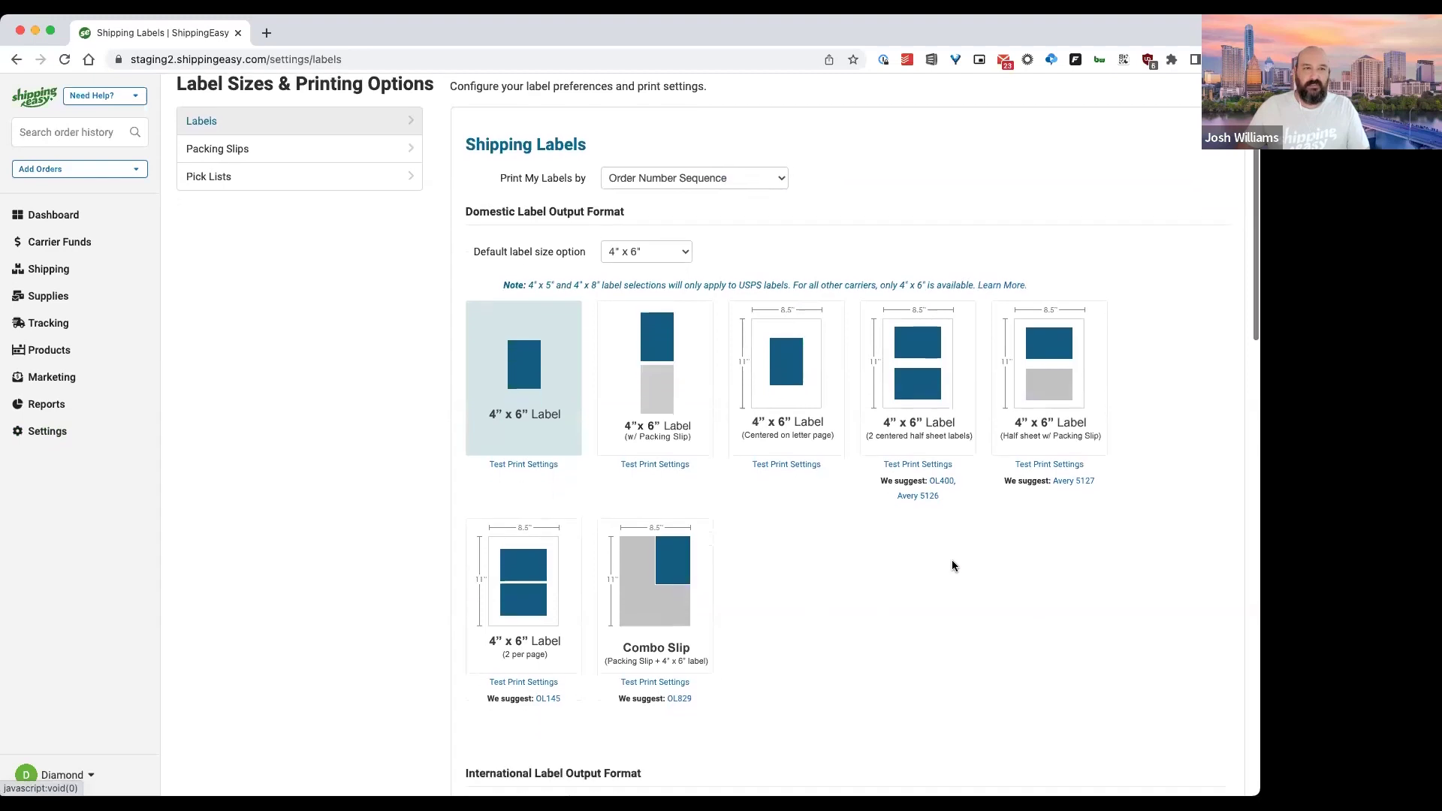
Step: Choose the Carrier Note layout for domestic USPS labels and enter "Perishable" as the carrier note text
scroll(931, 435, "down", 10)
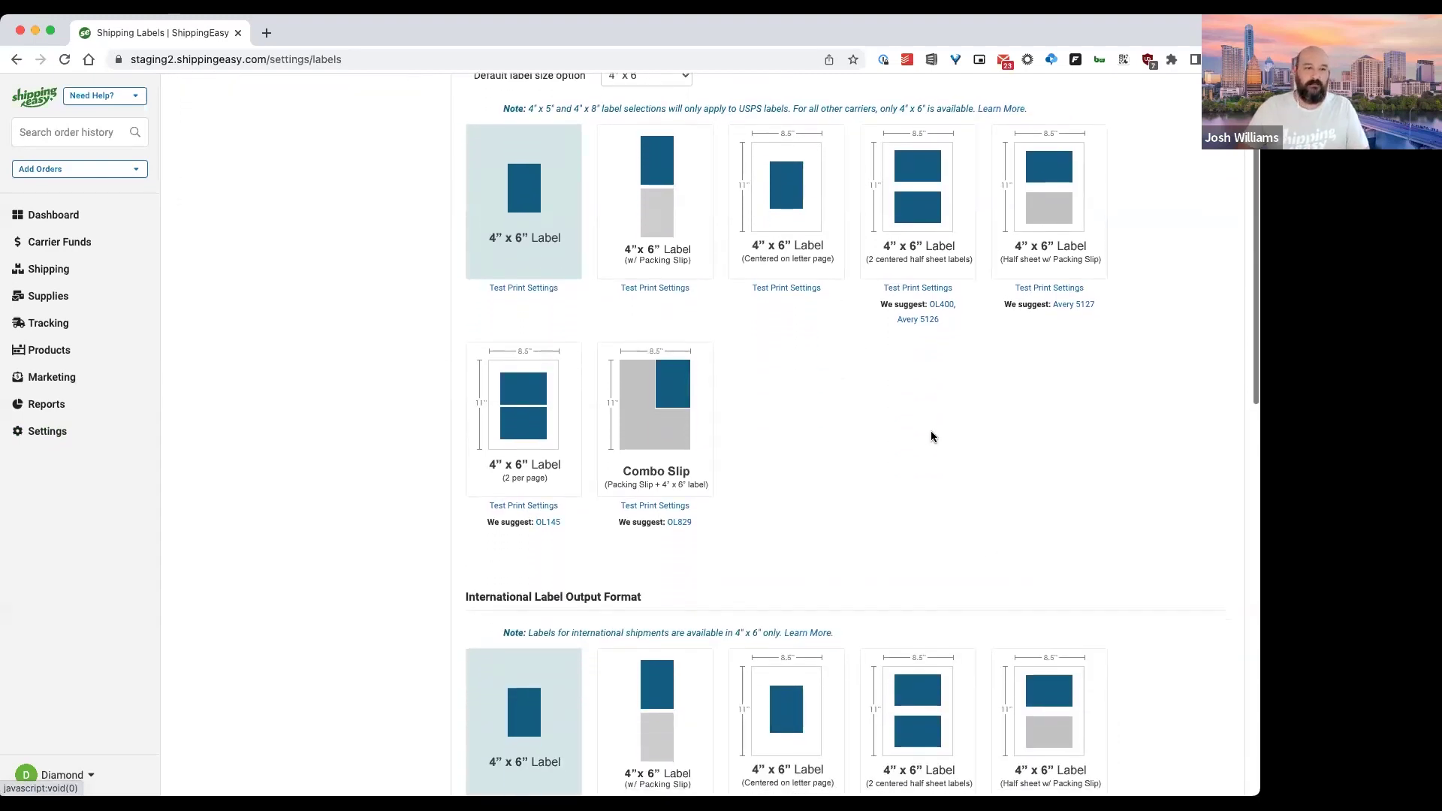
scroll(1002, 449, "down", 5)
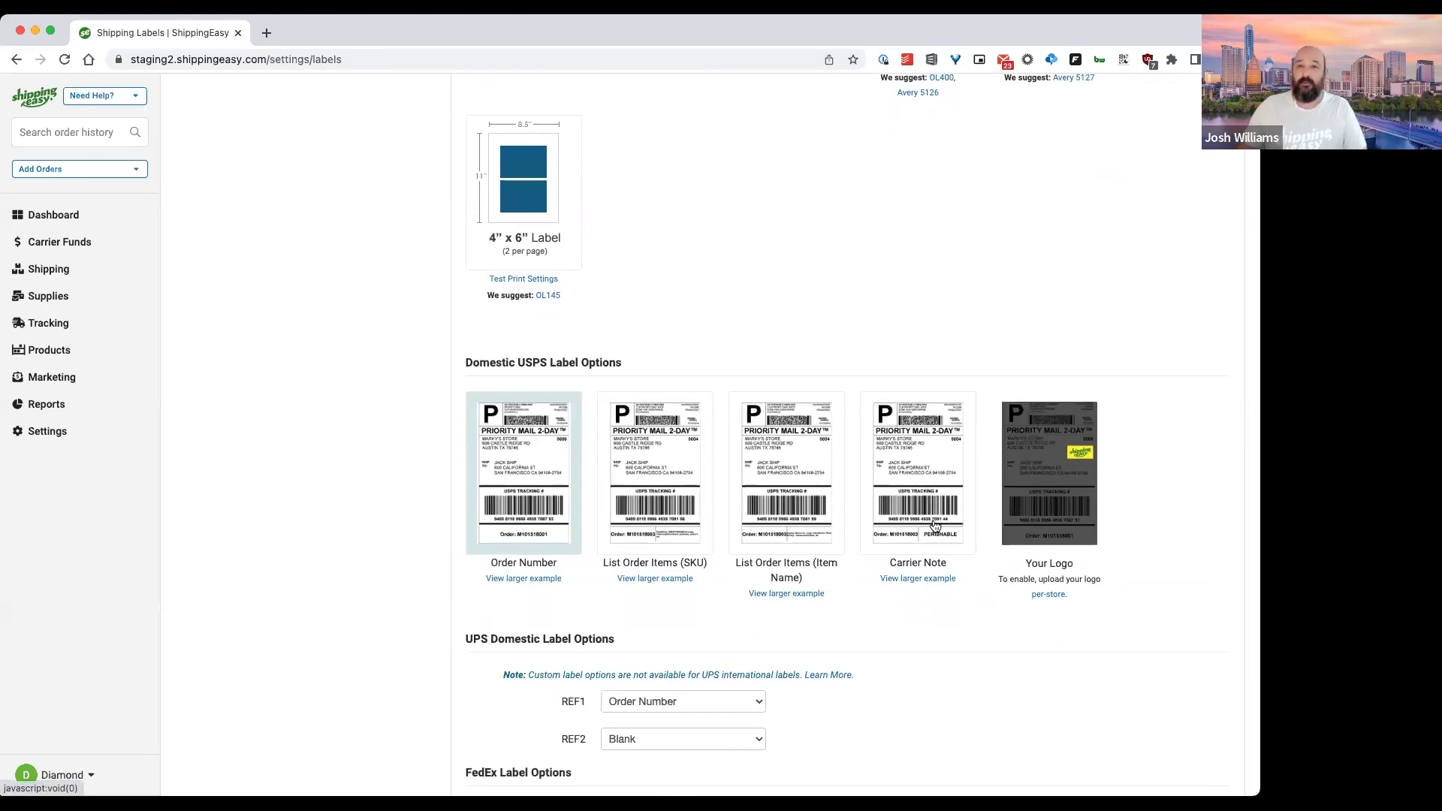
left_click(930, 493)
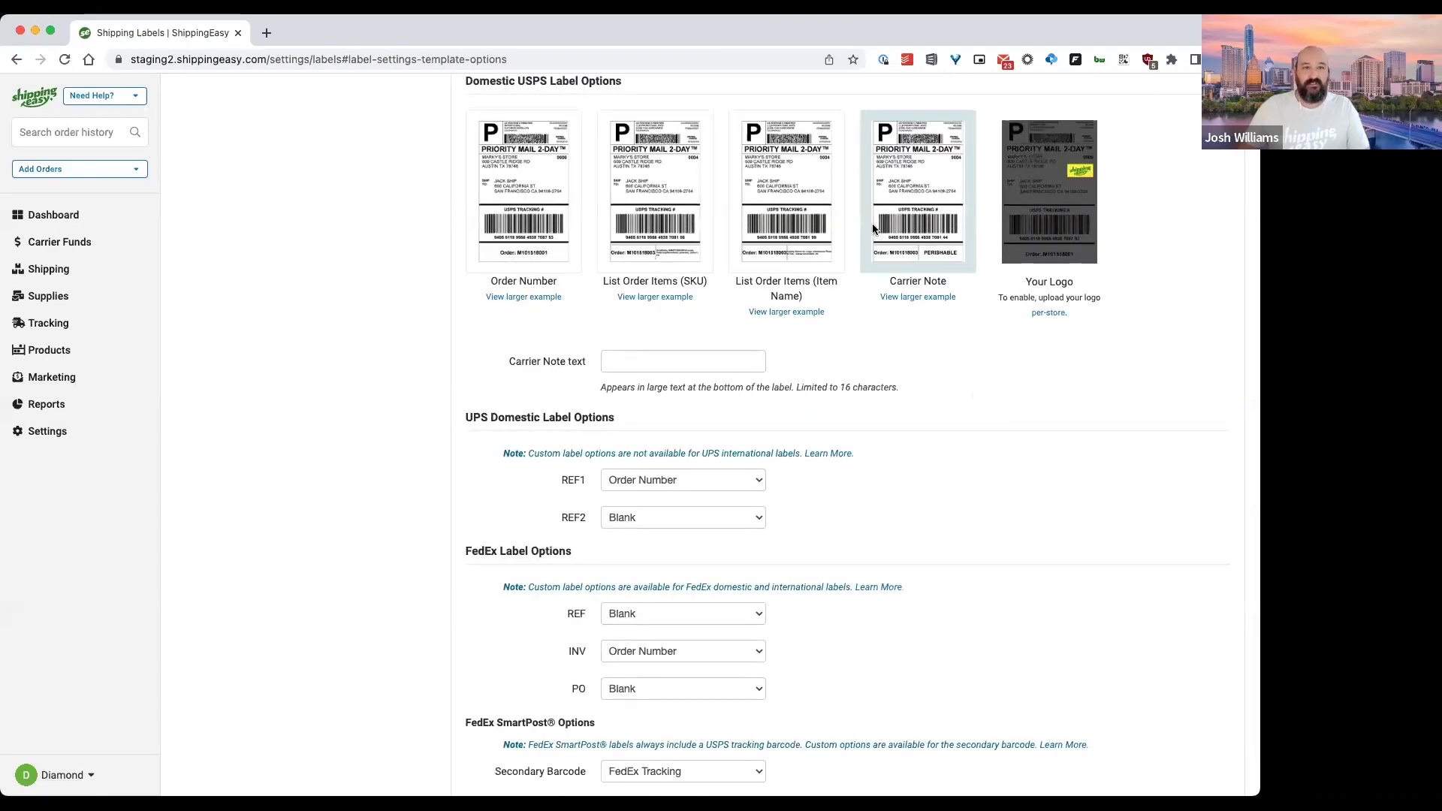
left_click(755, 365)
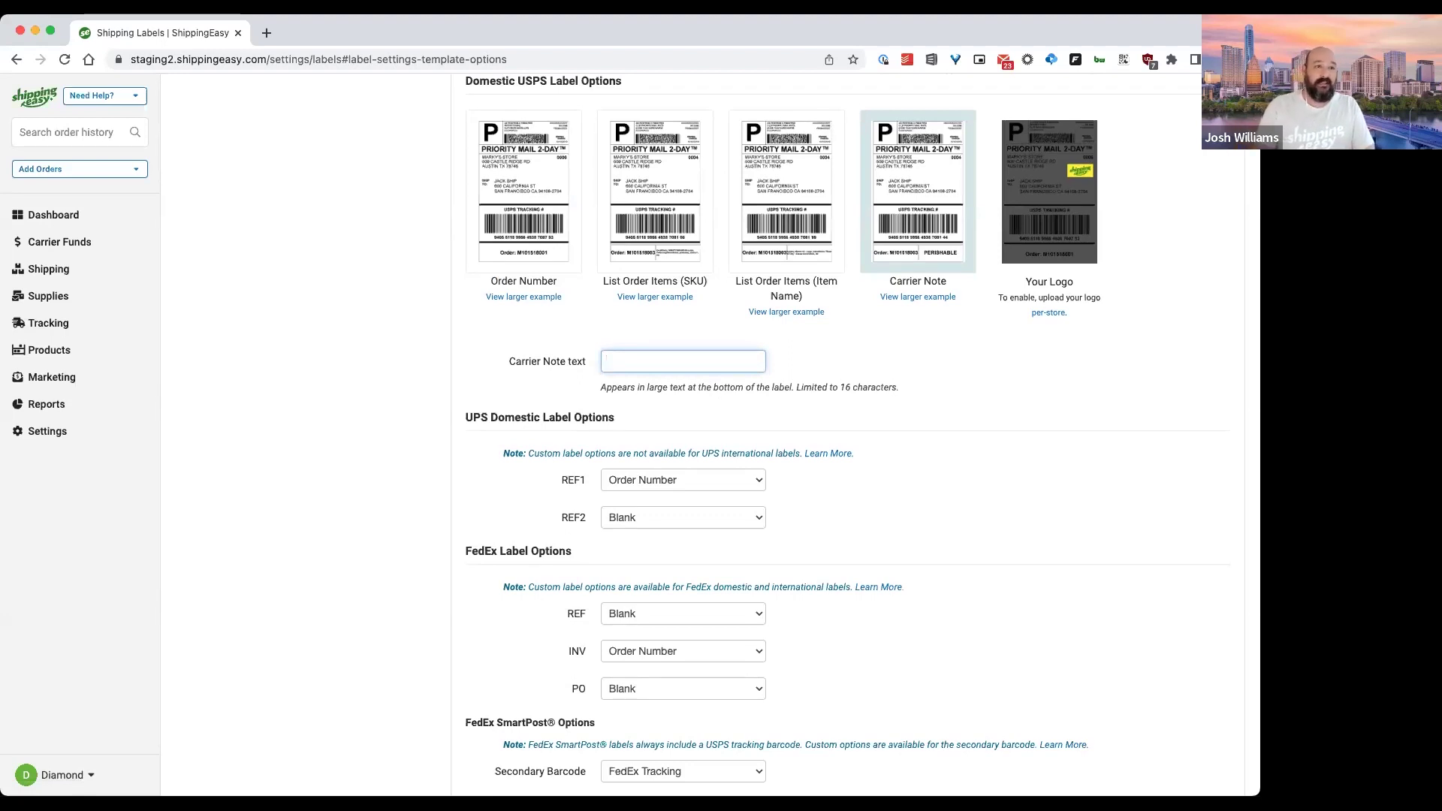
type("Perishable")
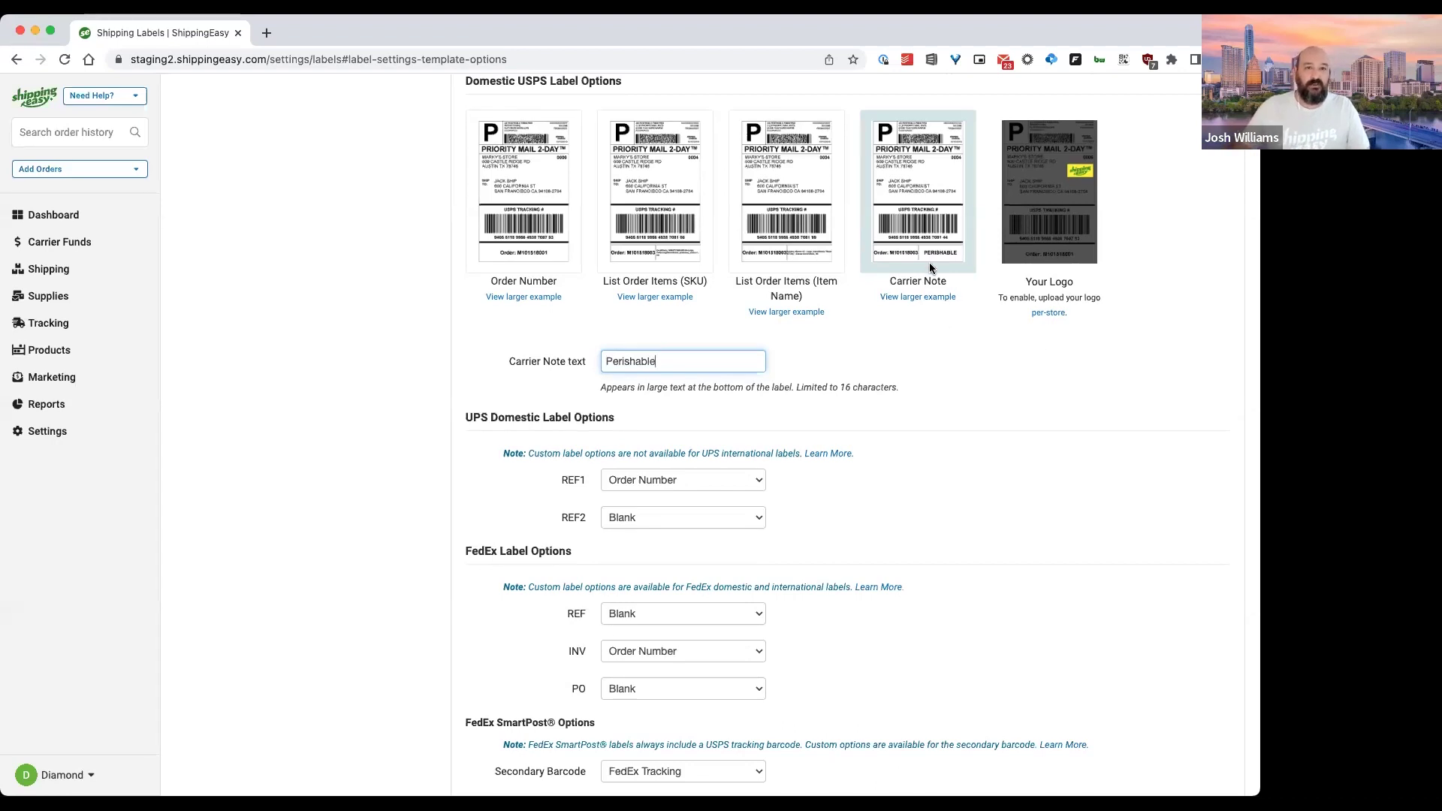
Step: View the larger example of the Carrier Note label and close it
left_click(929, 297)
left_click(929, 297)
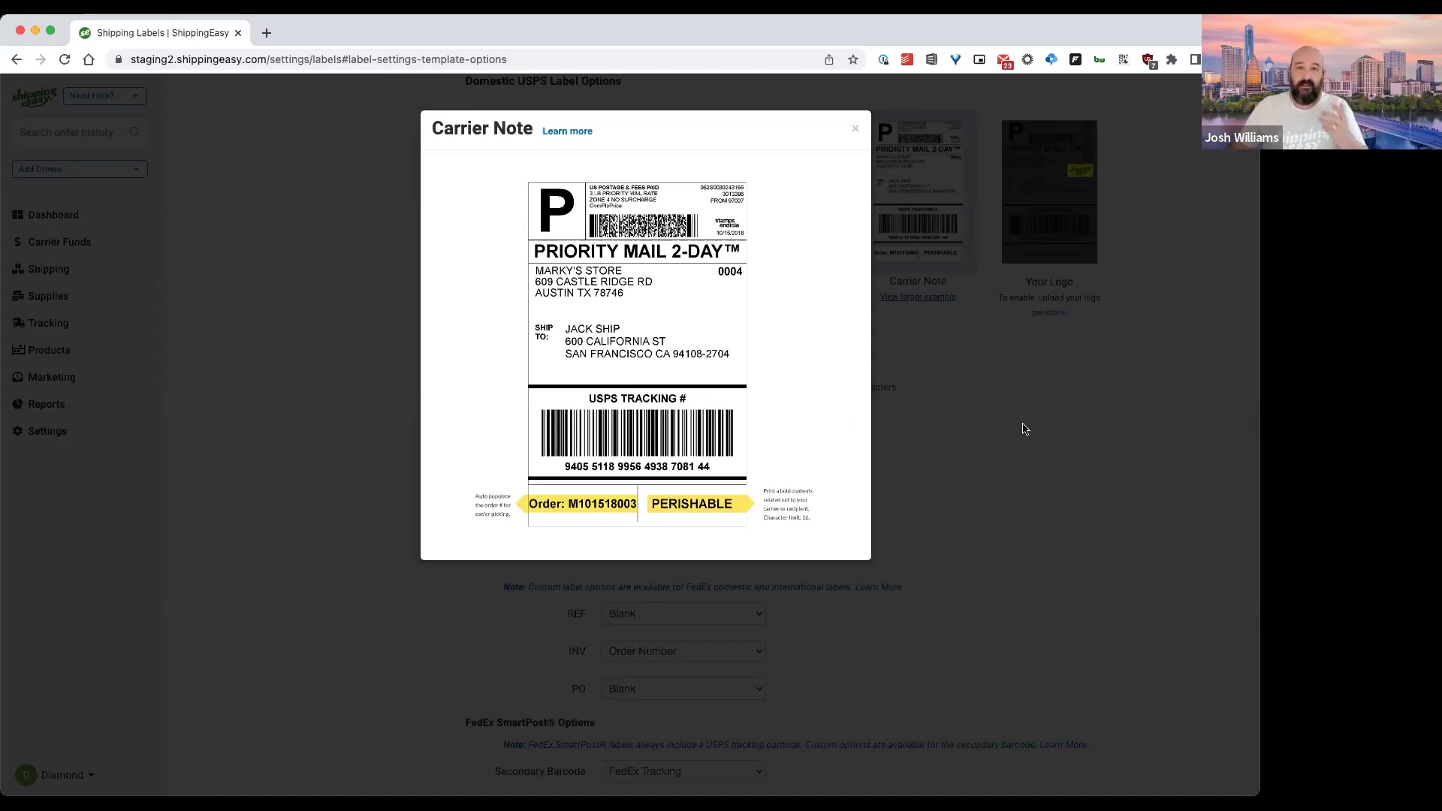
left_click(1032, 364)
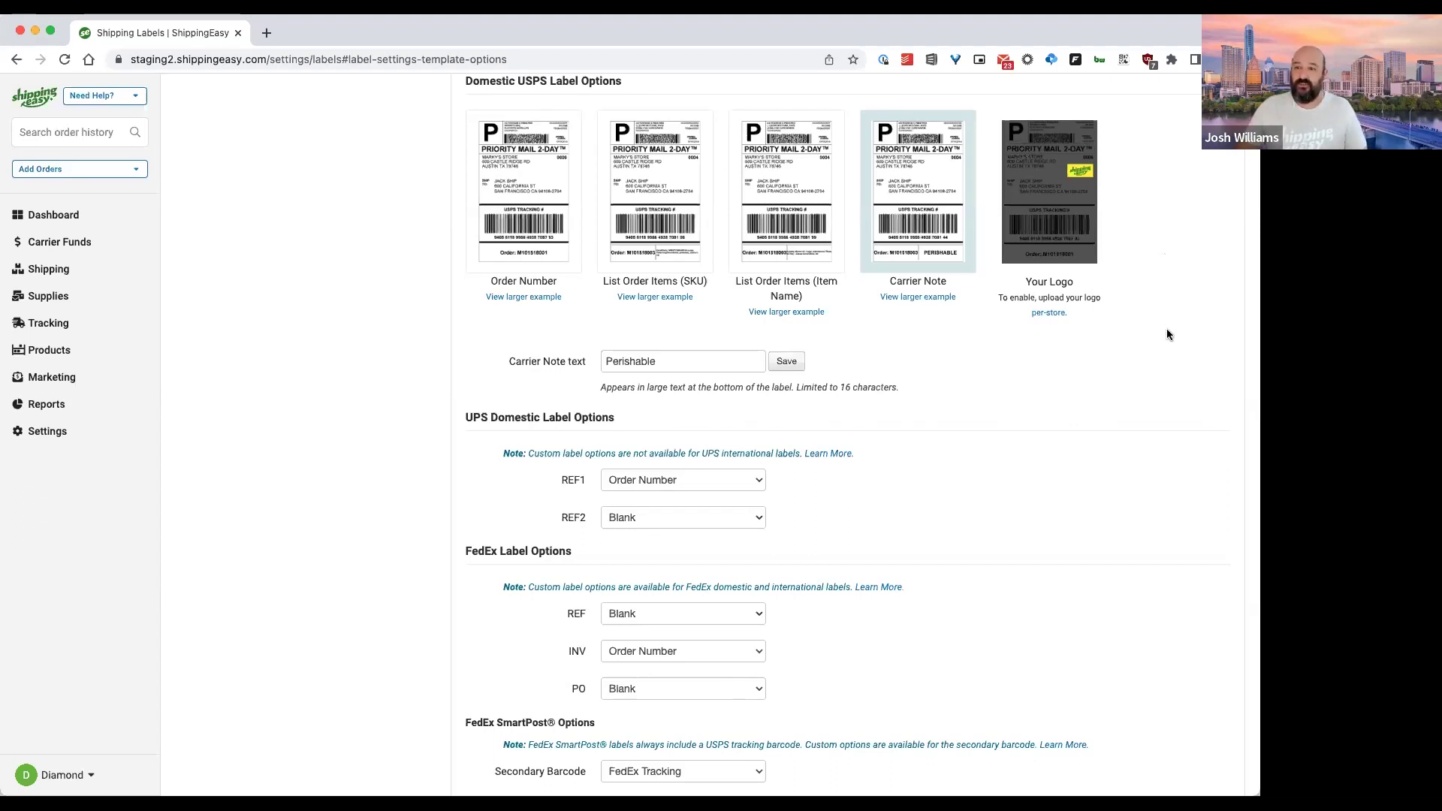
Step: Go to Package Setup in the shipment settings and start a new package
scroll(986, 363, "up", 10)
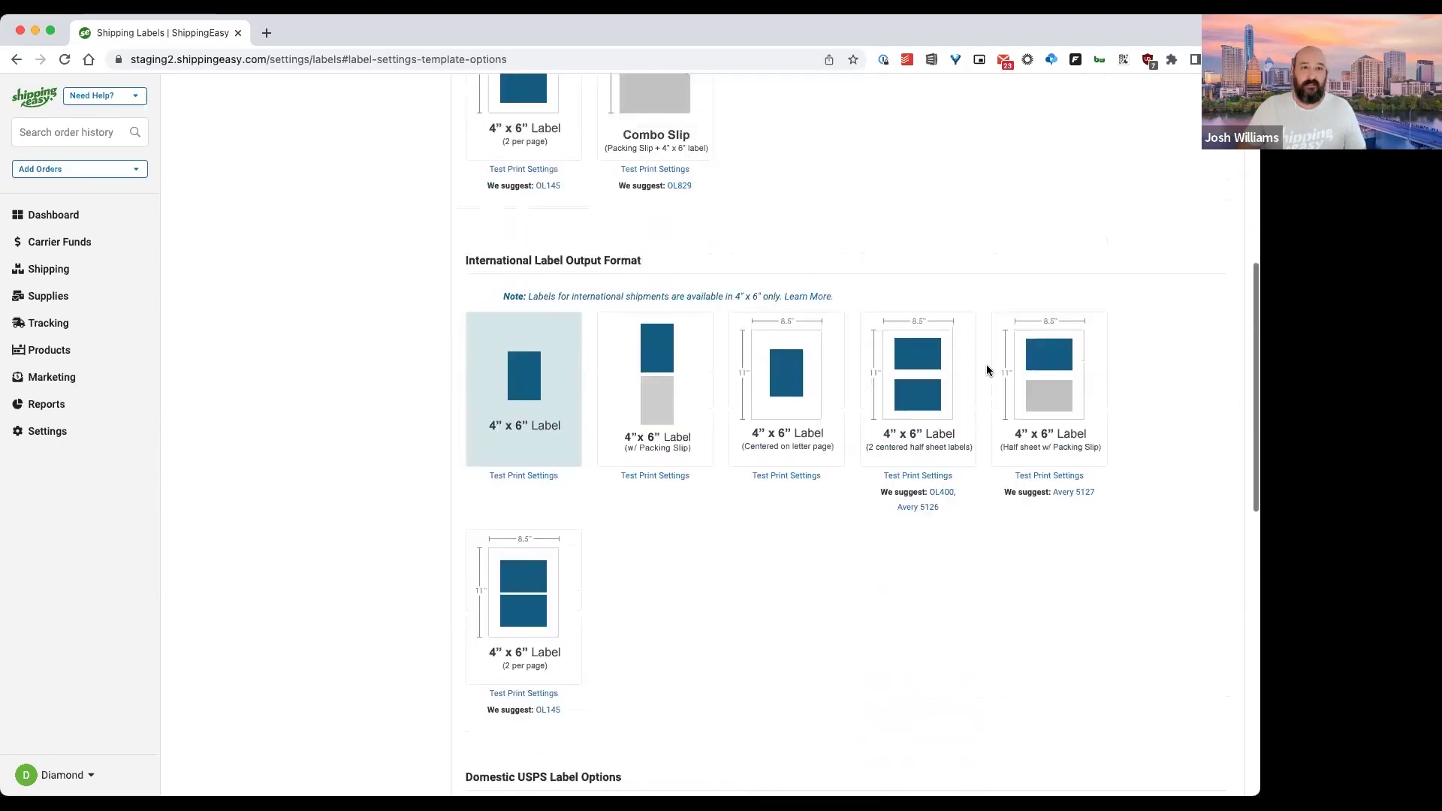
scroll(985, 363, "up", 5)
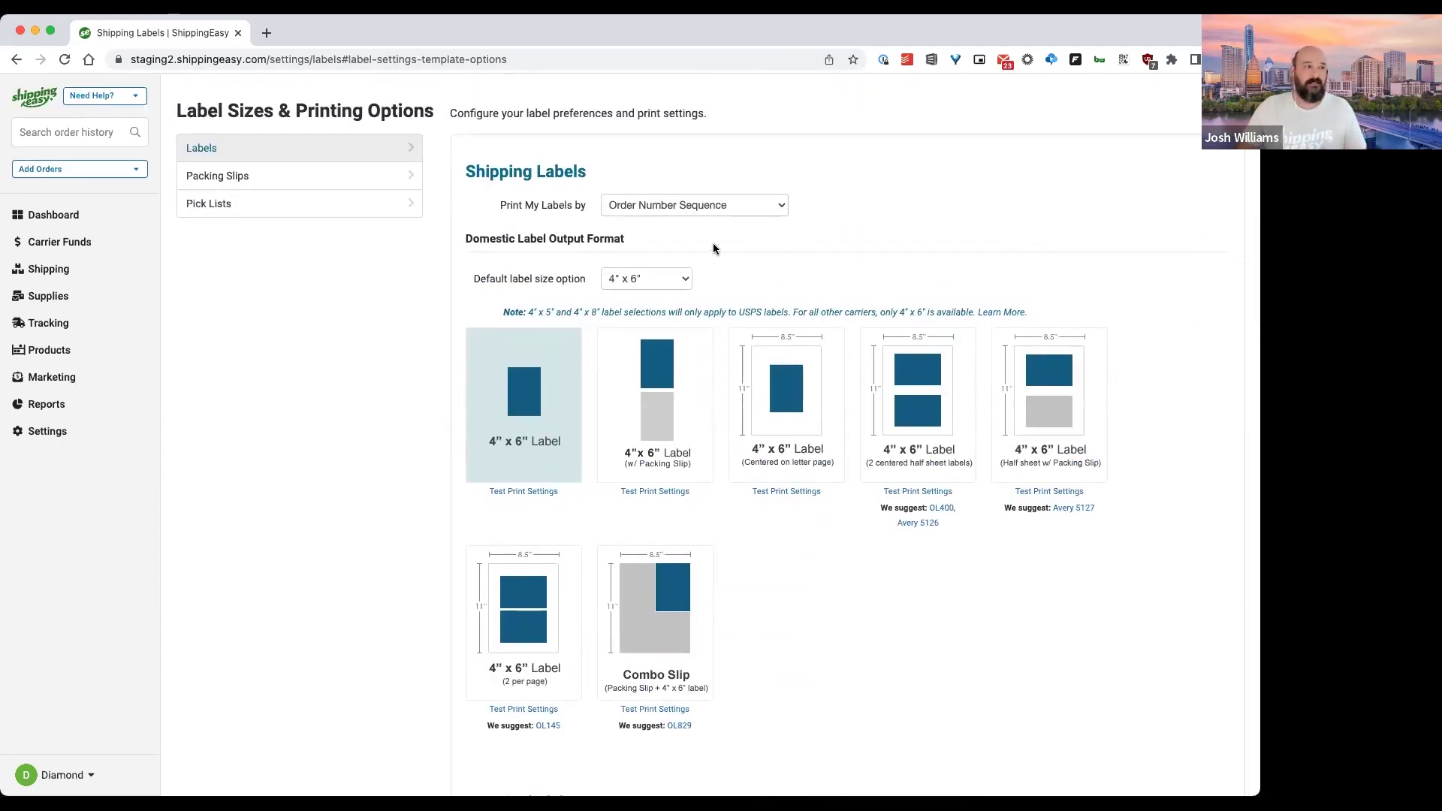
left_click(60, 434)
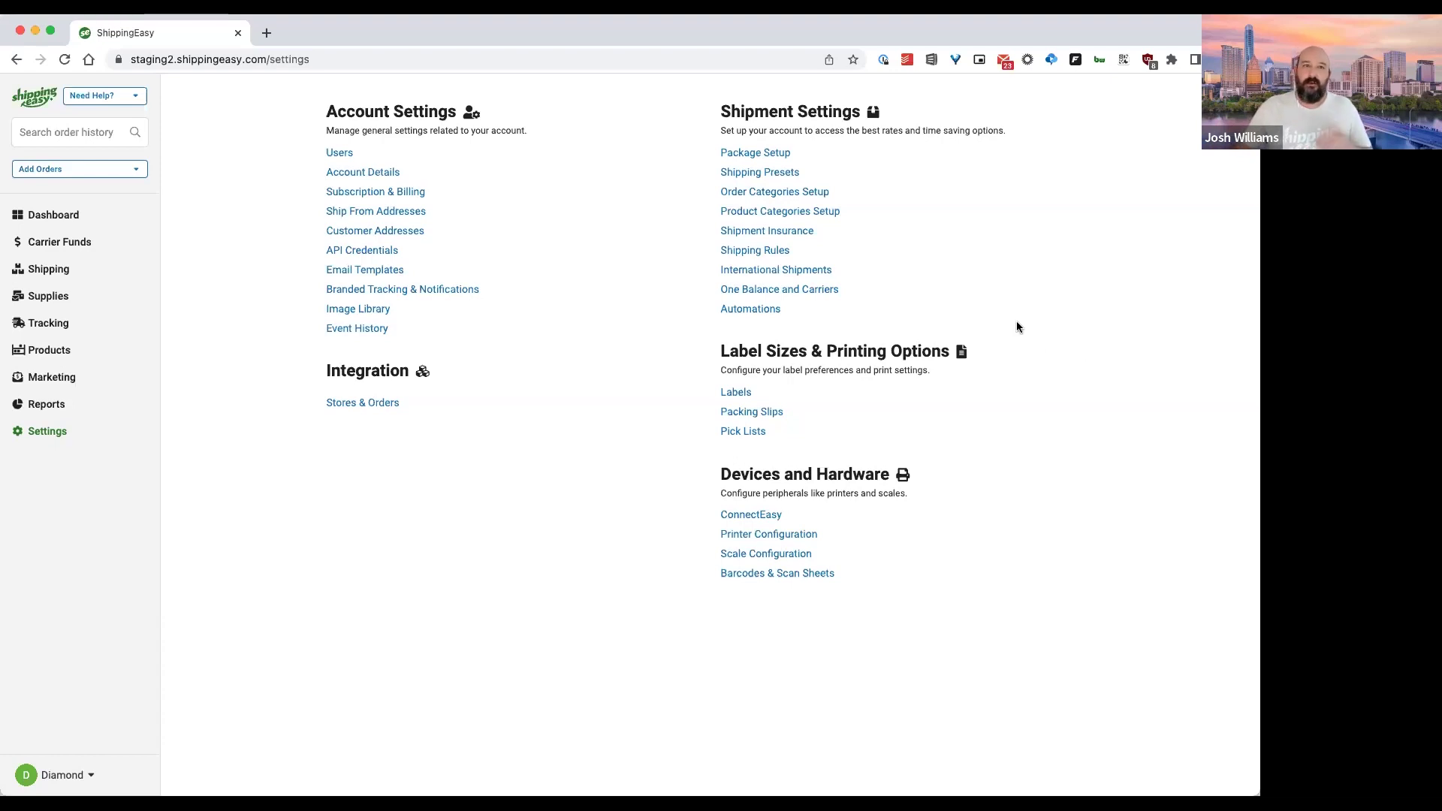
left_click(773, 153)
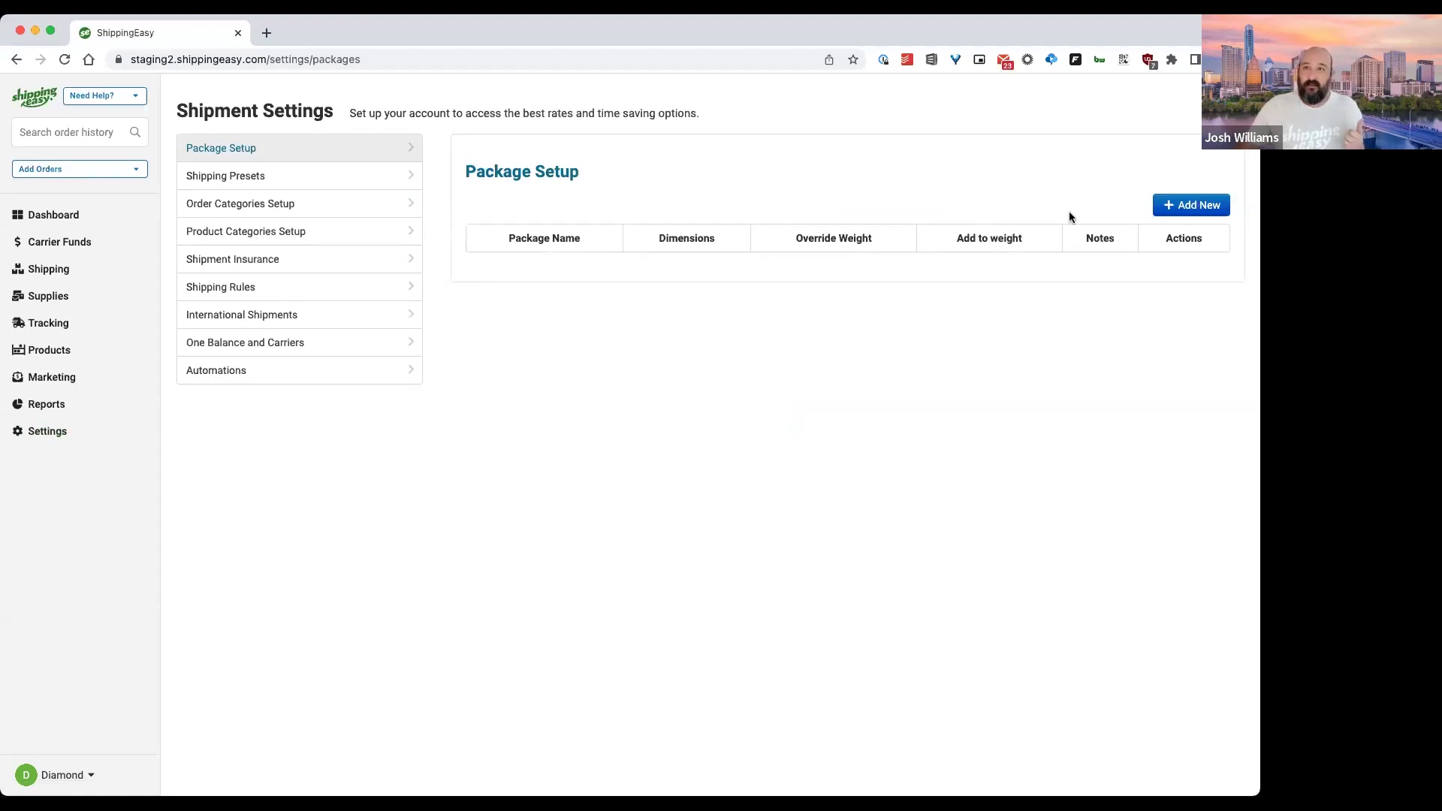
left_click(1196, 206)
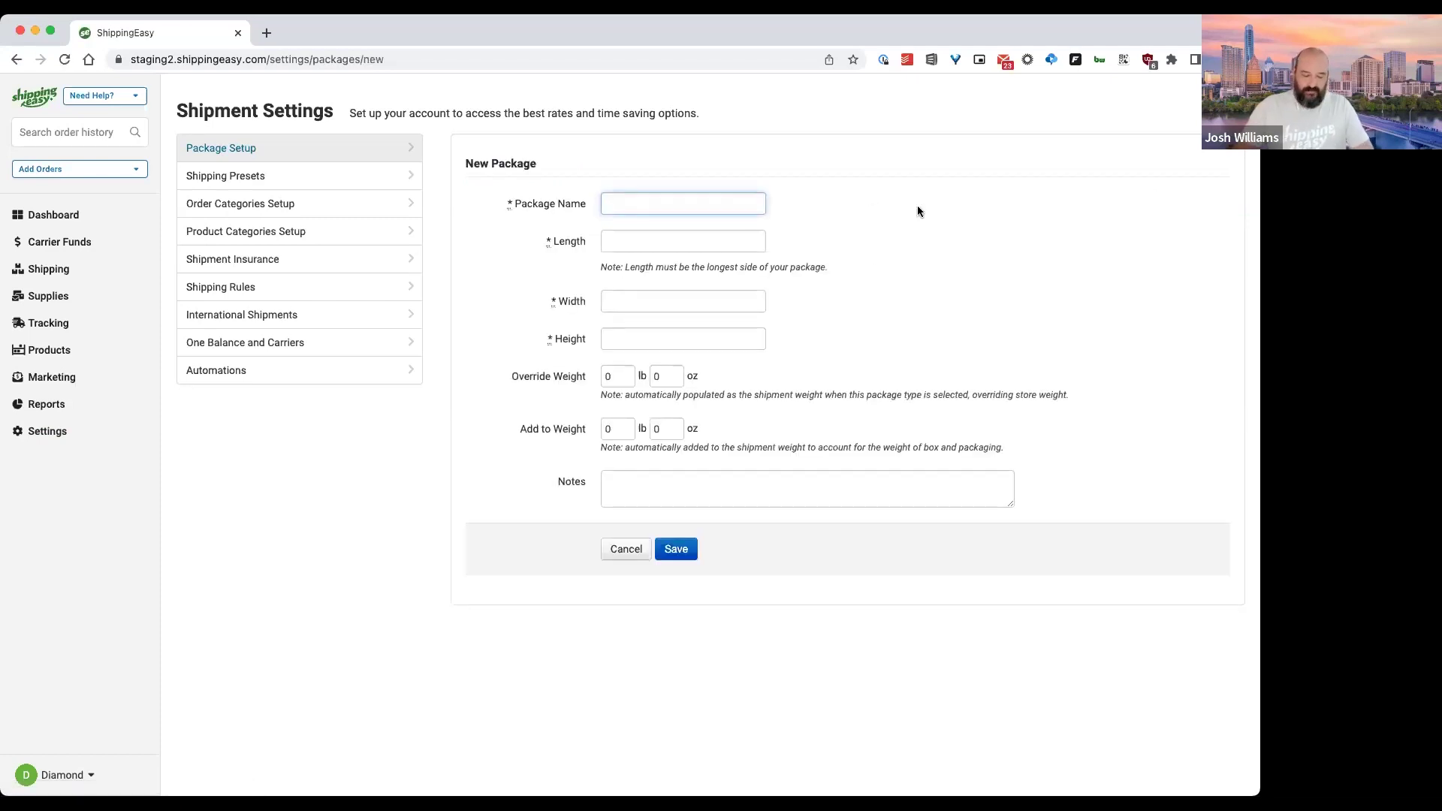
Step: Name the new package "2 lbs" and set its length, width and height to 7 each
type("2 lbs")
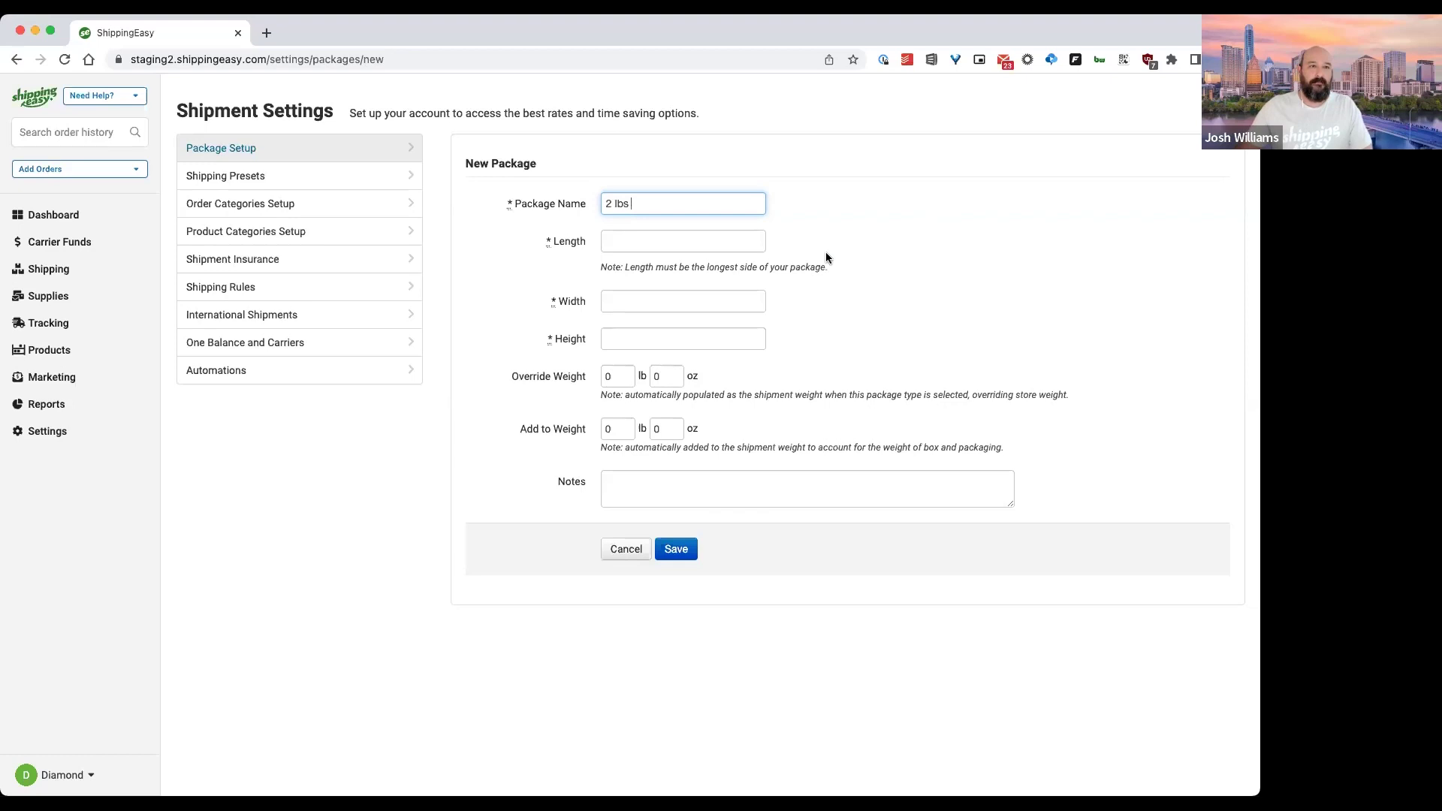
type("6")
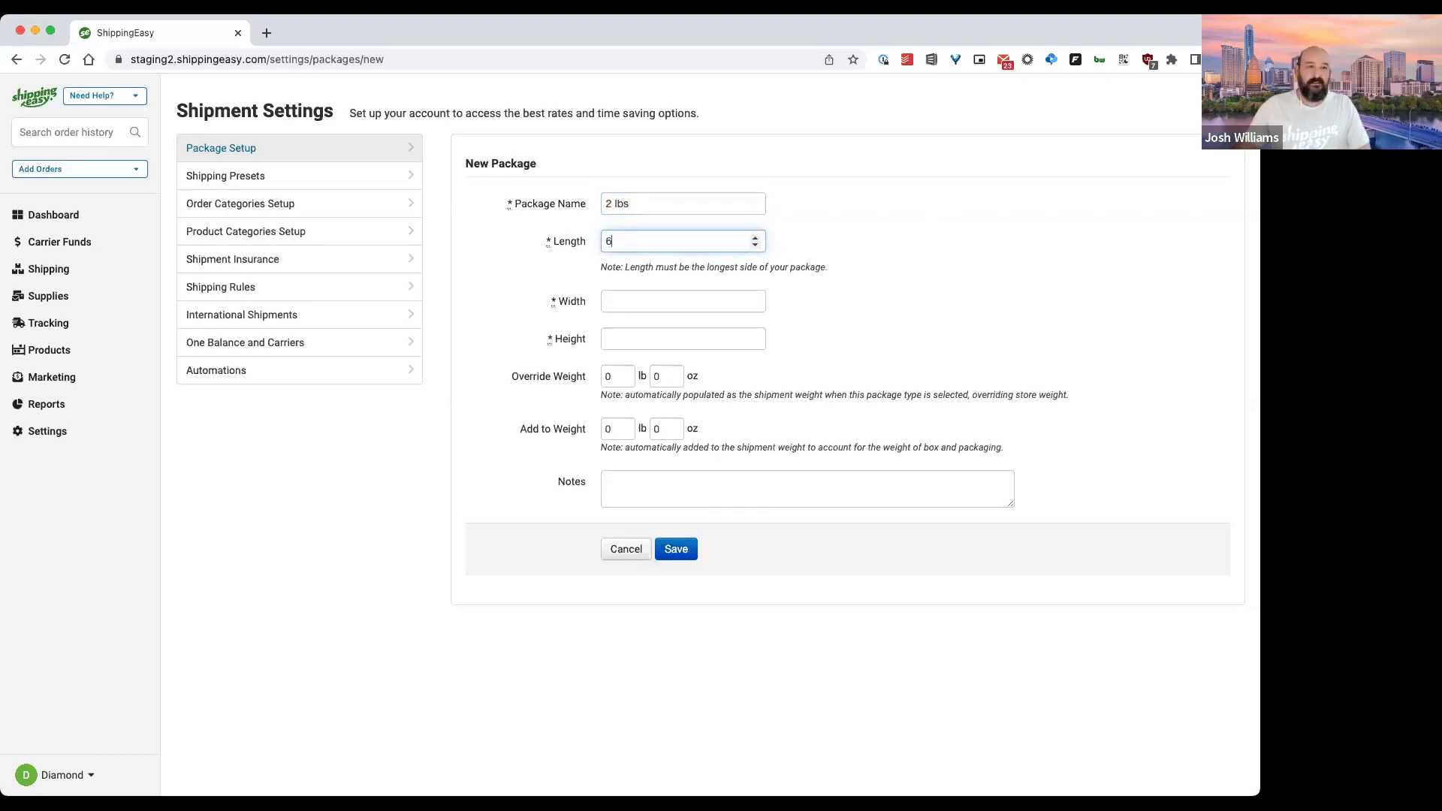
key("BackSpace")
type("7")
key("Tab")
type("7")
key("Tab")
type("7")
key("Tab")
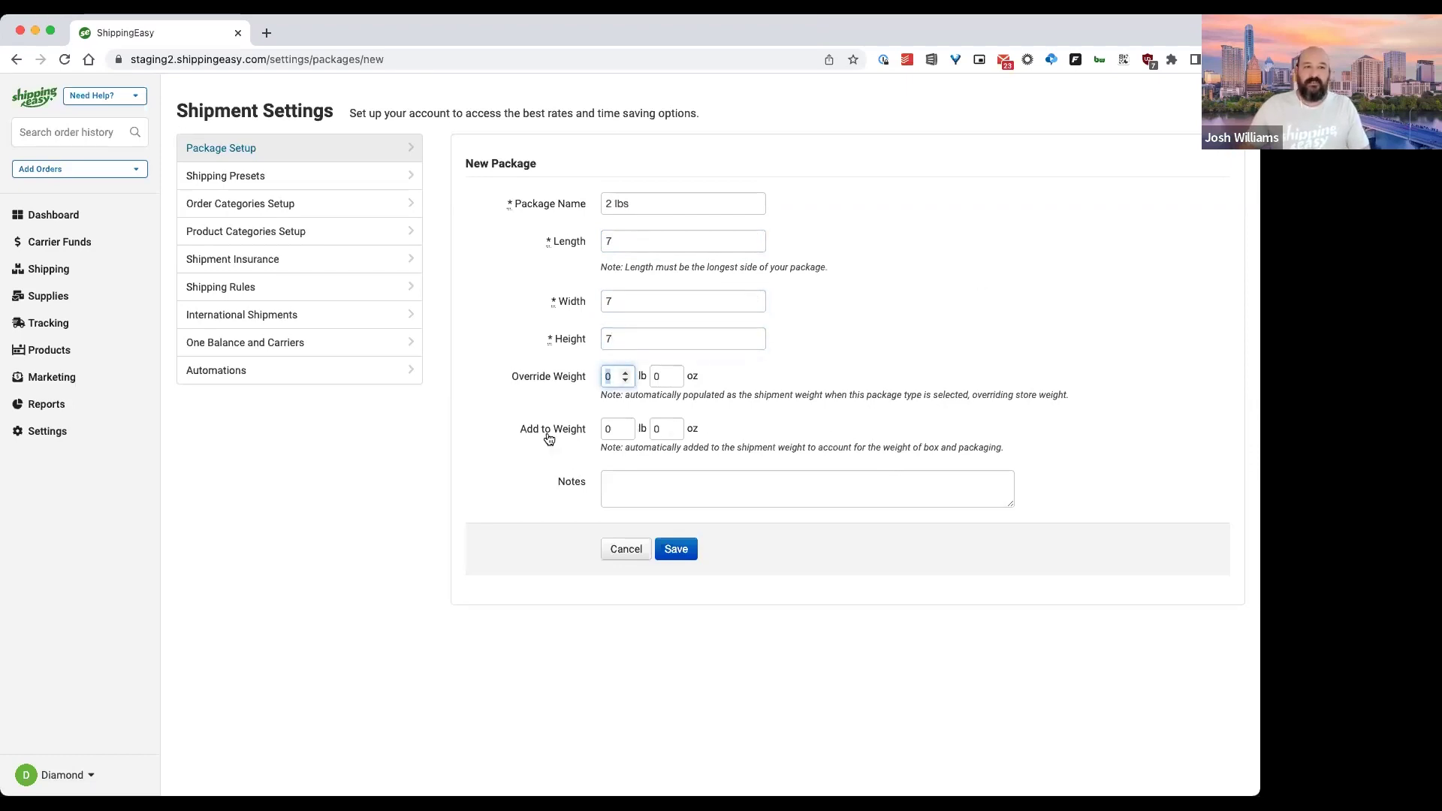
Step: Set the package's Add to Weight value to 2 lb and save the package
left_click(625, 426)
left_click(624, 426)
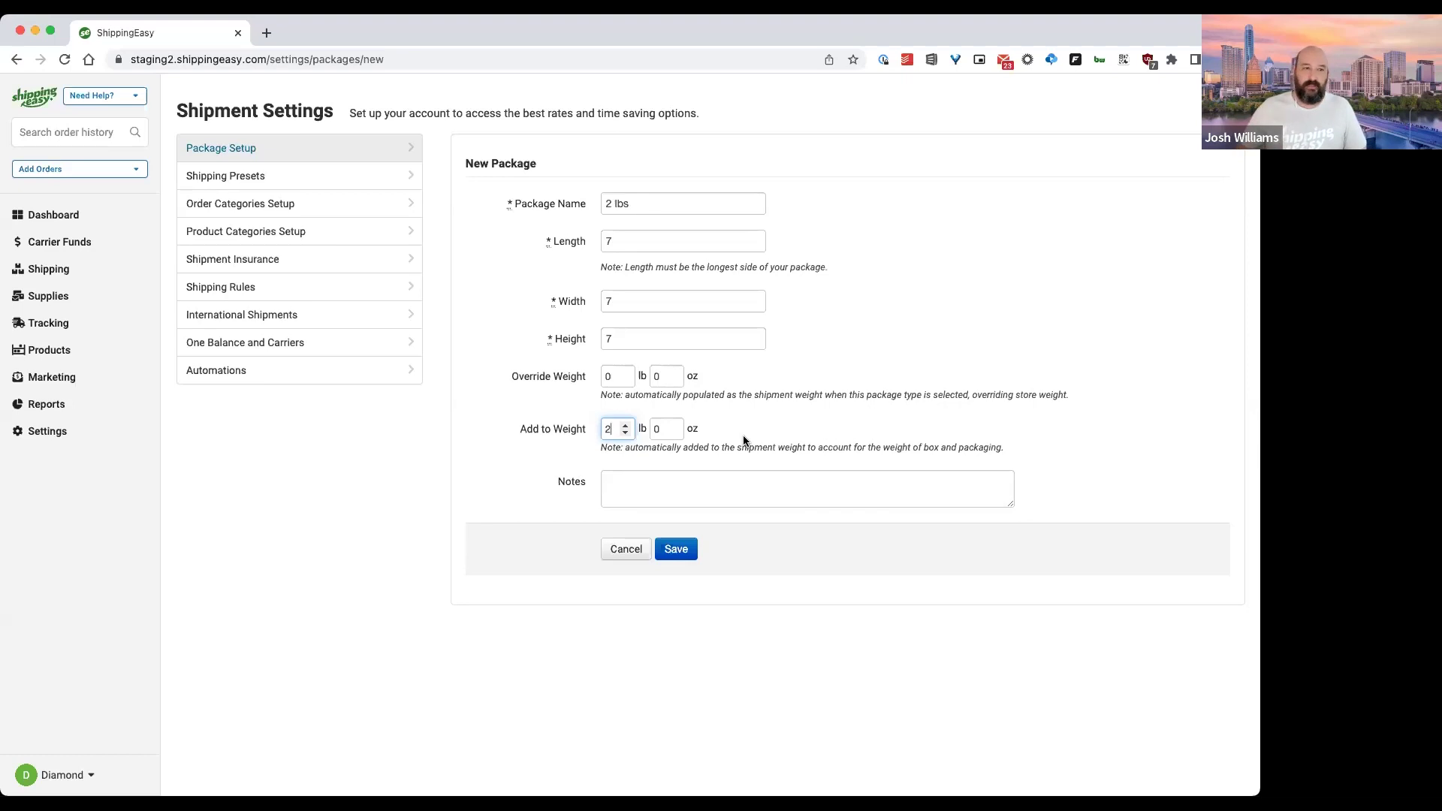
left_click(687, 553)
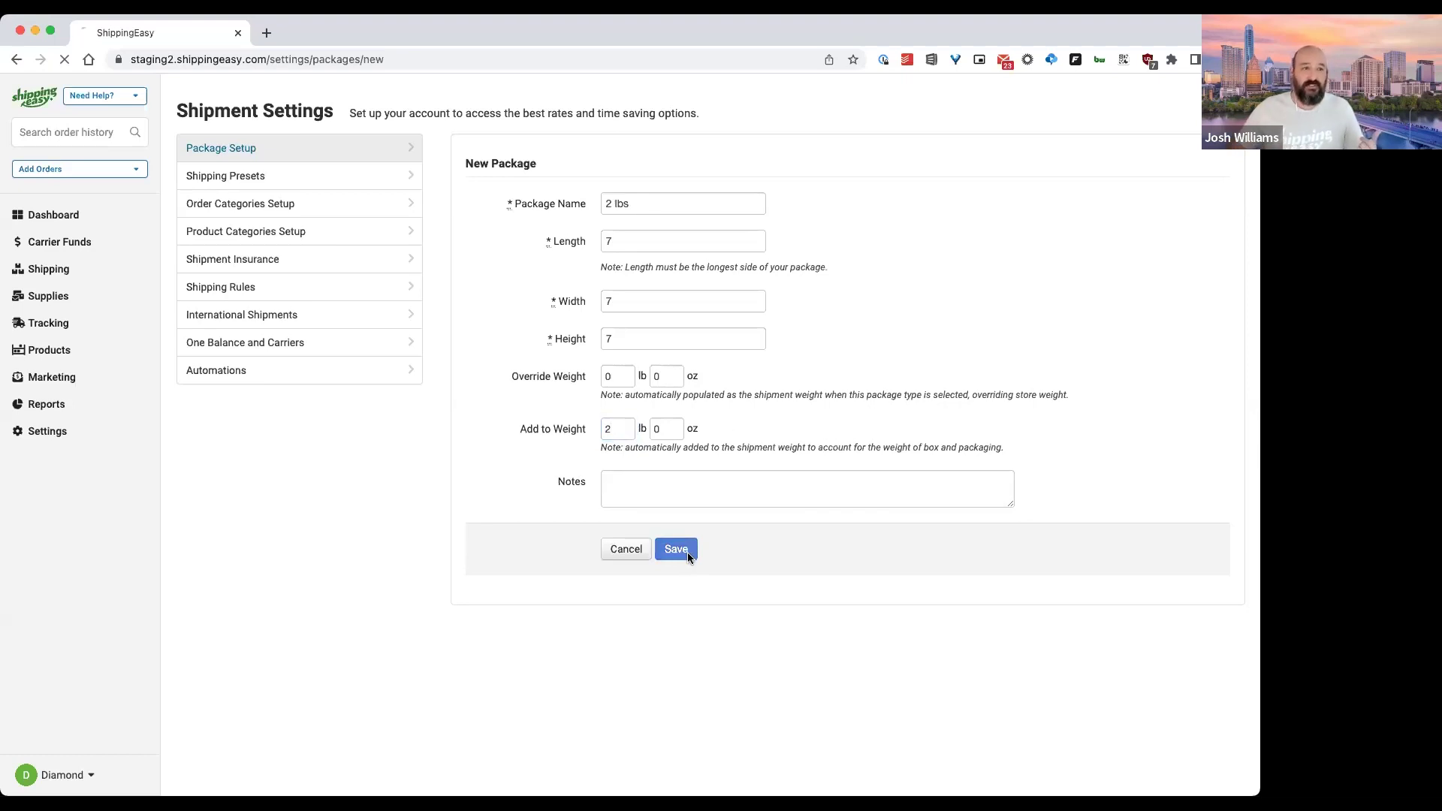
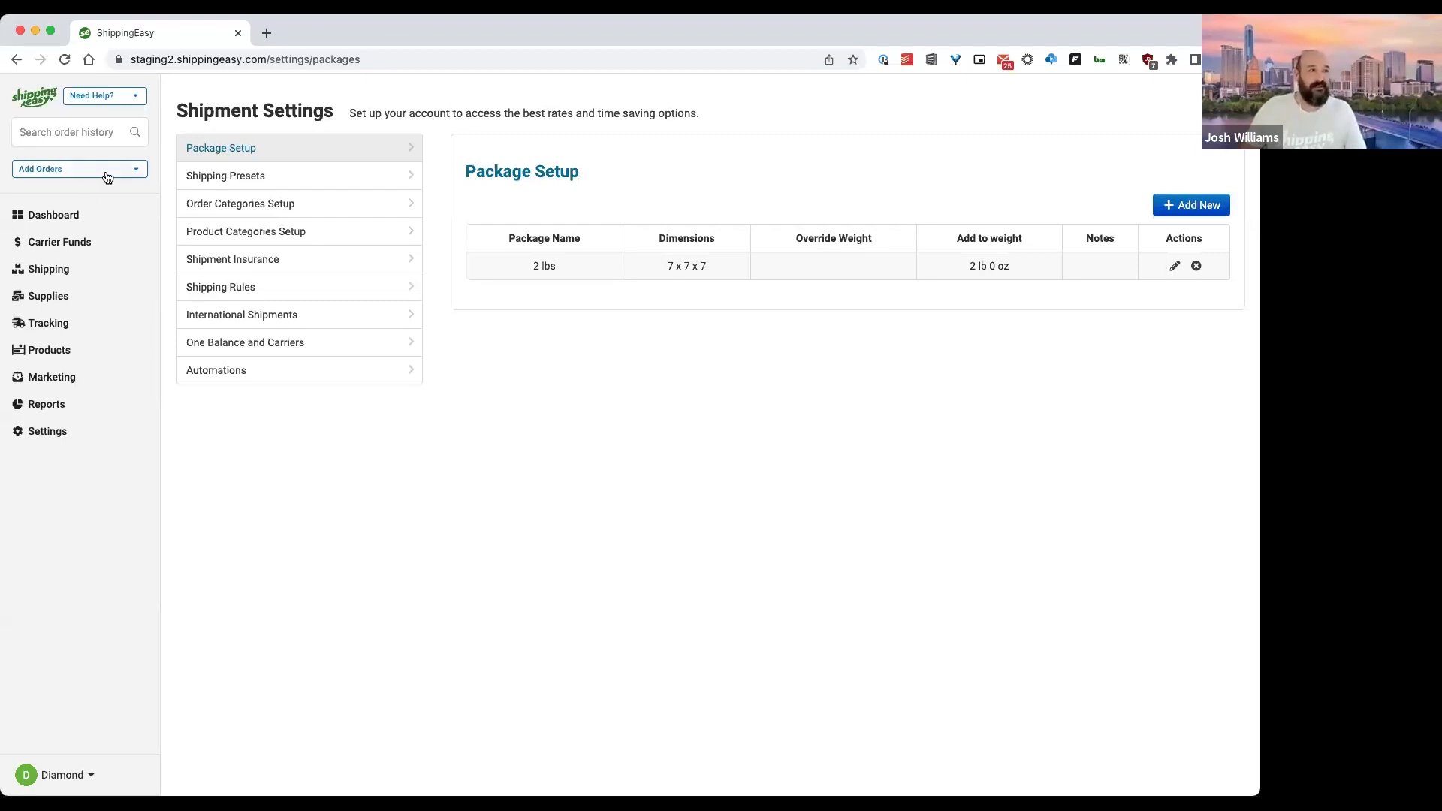
Step: Look over the available support contact and guide options, and close the list
left_click(137, 103)
left_click(158, 110)
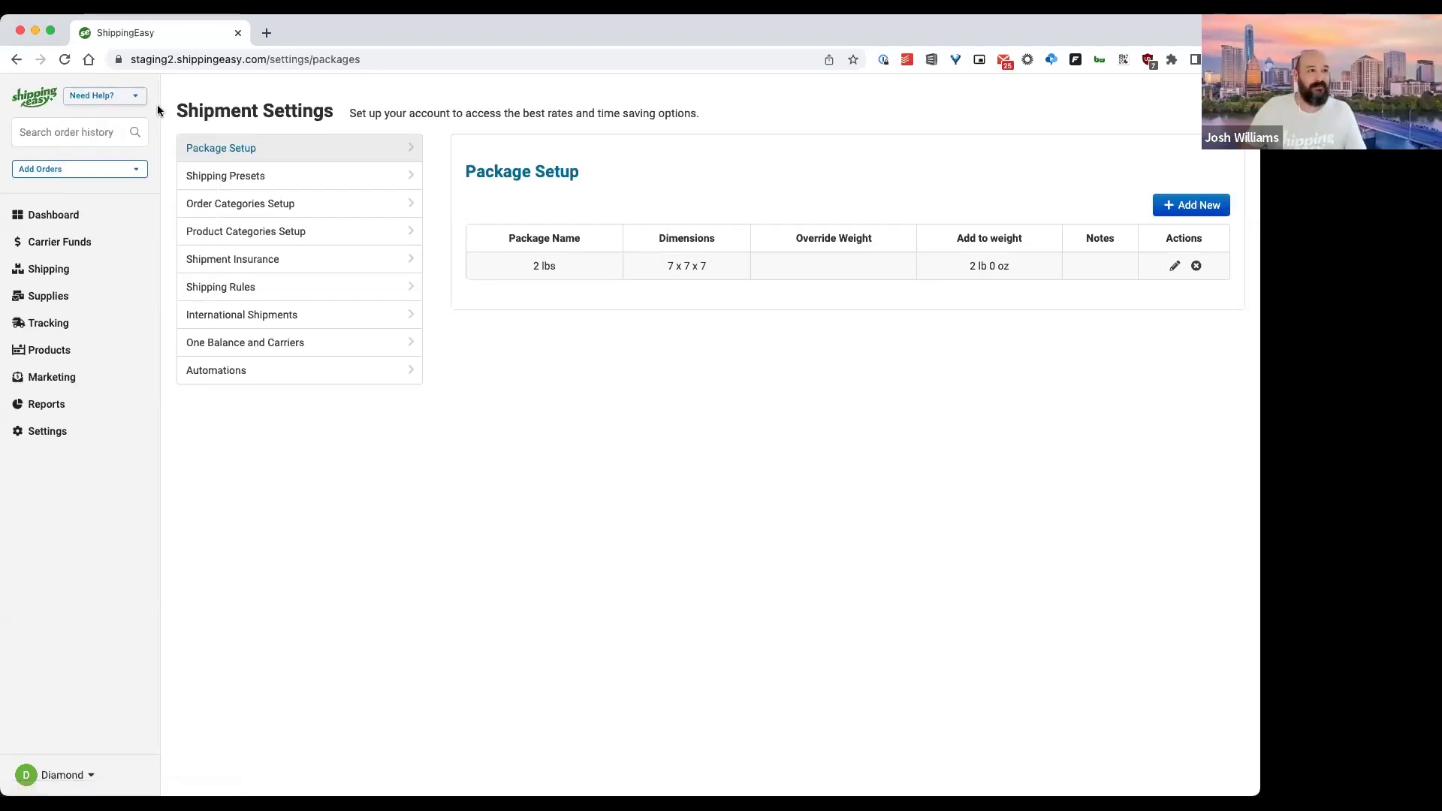
left_click(114, 98)
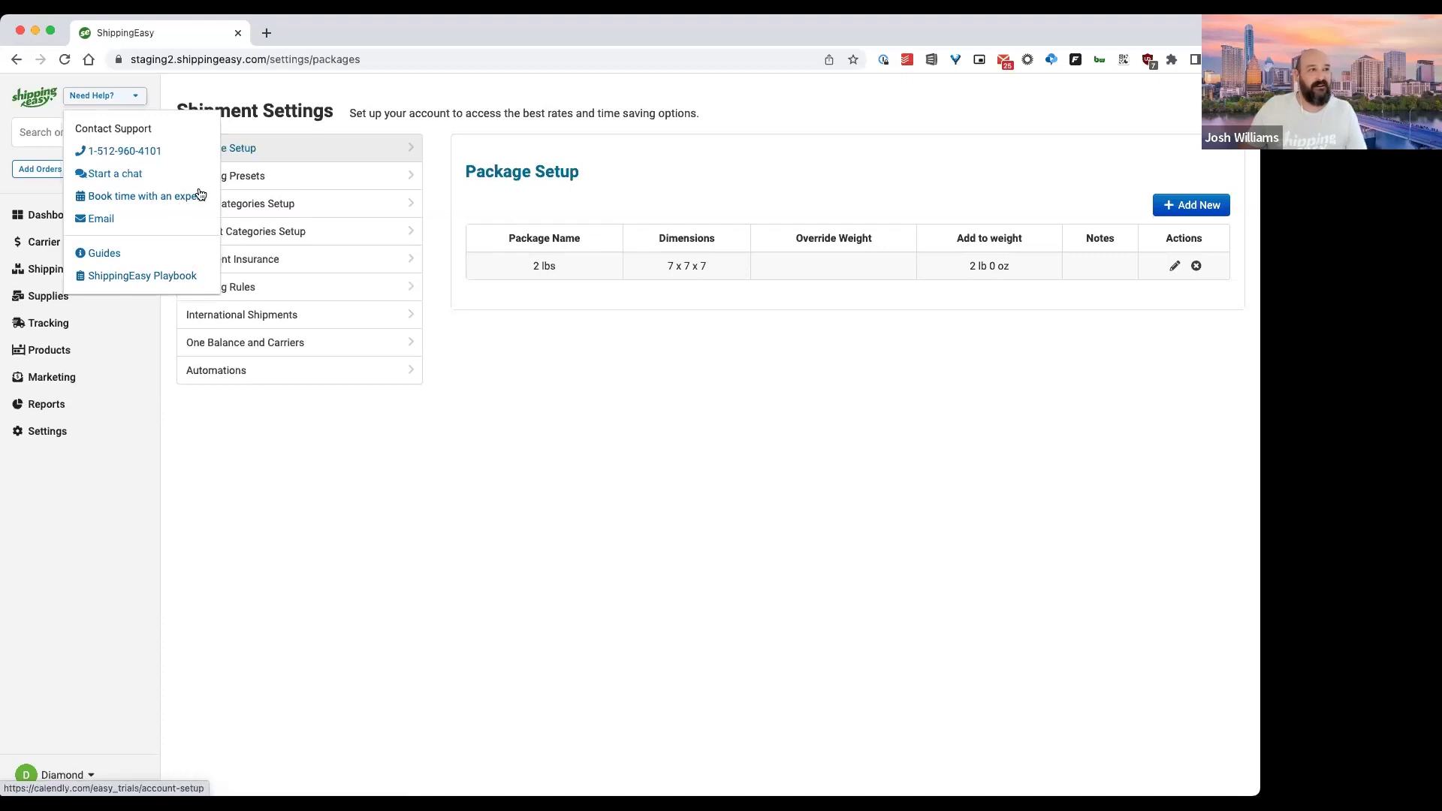
left_click(737, 116)
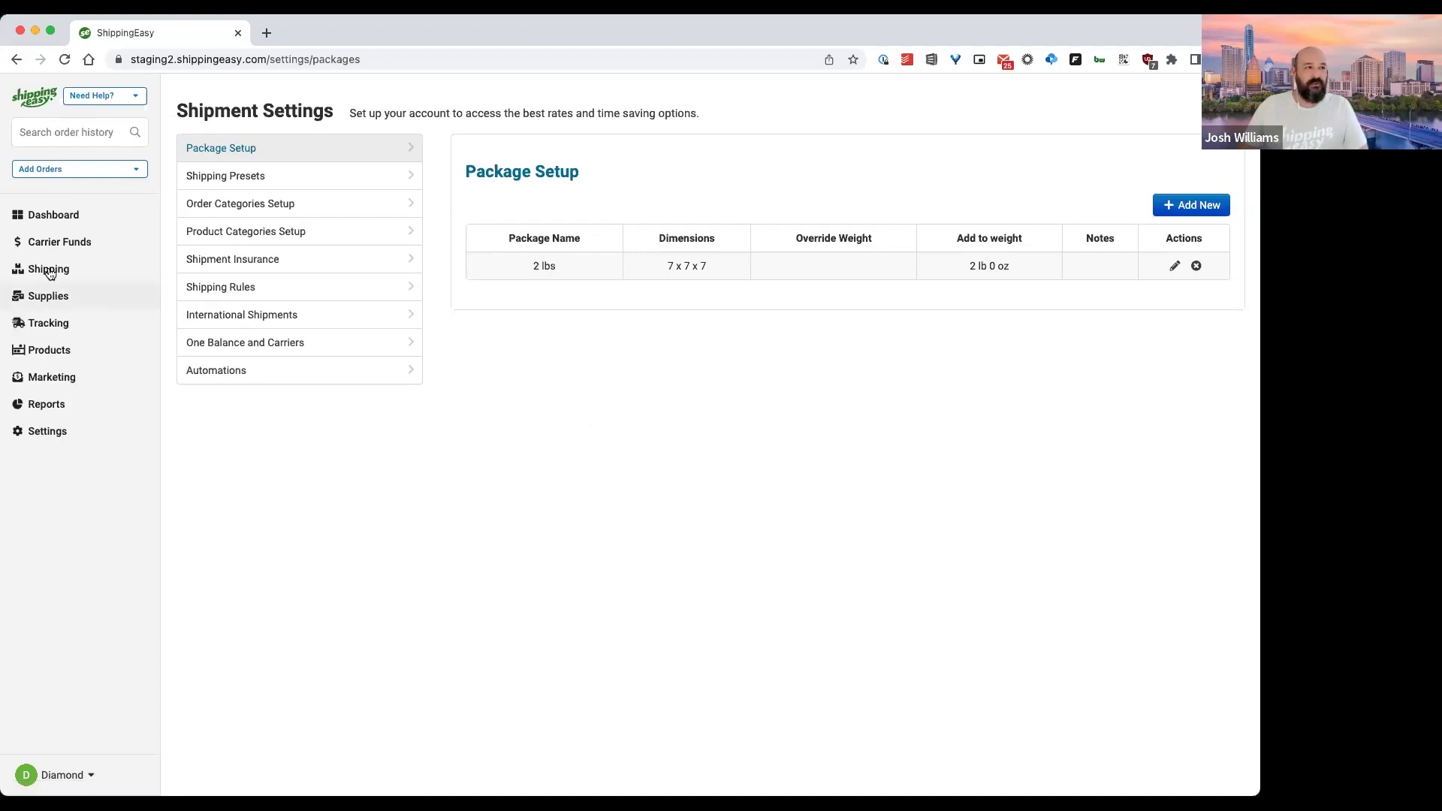
Step: Check the carrier funds page and the orders list, and open the shipments that are ready to ship
left_click(68, 244)
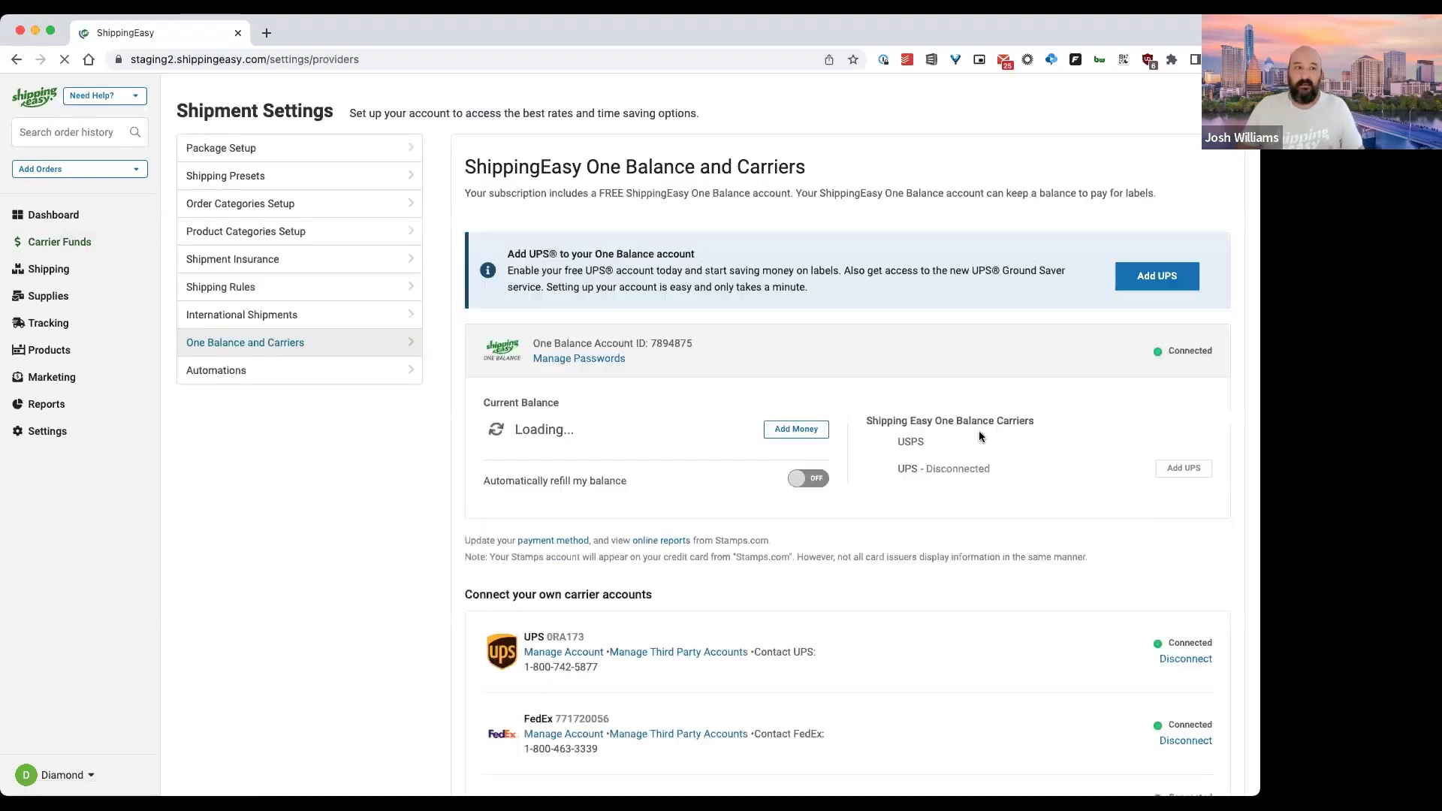
left_click(50, 275)
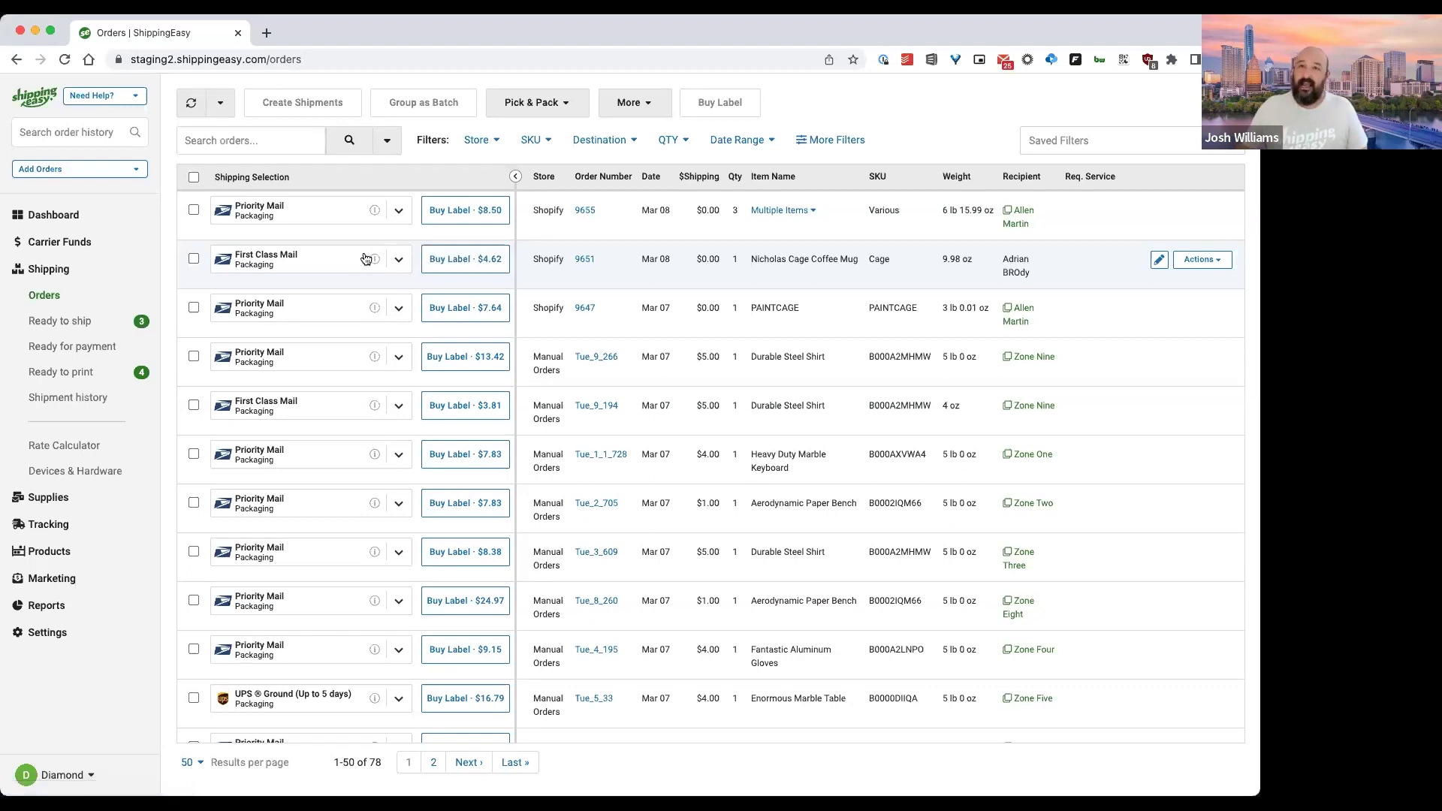
left_click(90, 323)
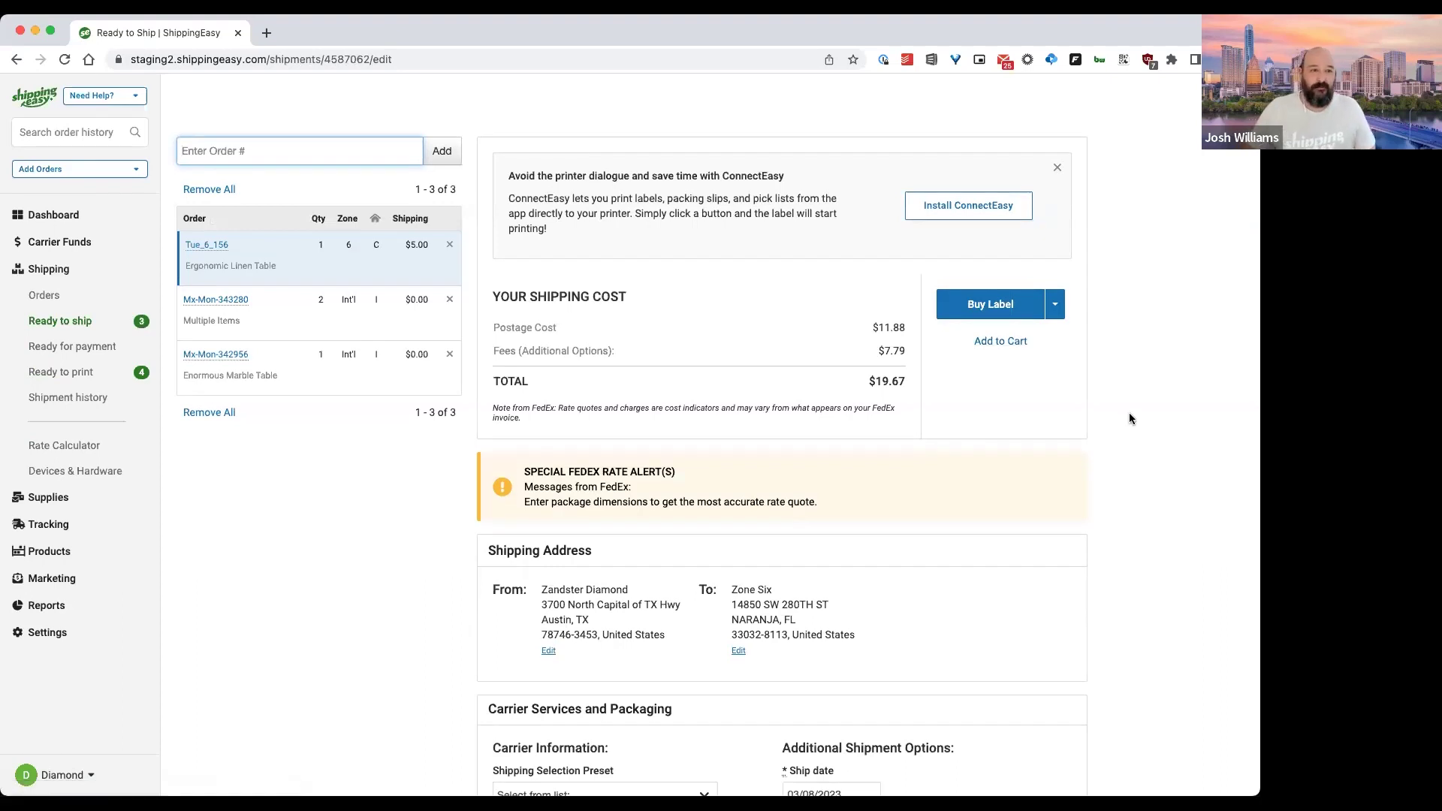
Step: Change the shipment's carrier to USPS - One Balance with the Priority Mail (Fri 03/10) service
scroll(1131, 418, "down", 3)
scroll(1131, 418, "down", 5)
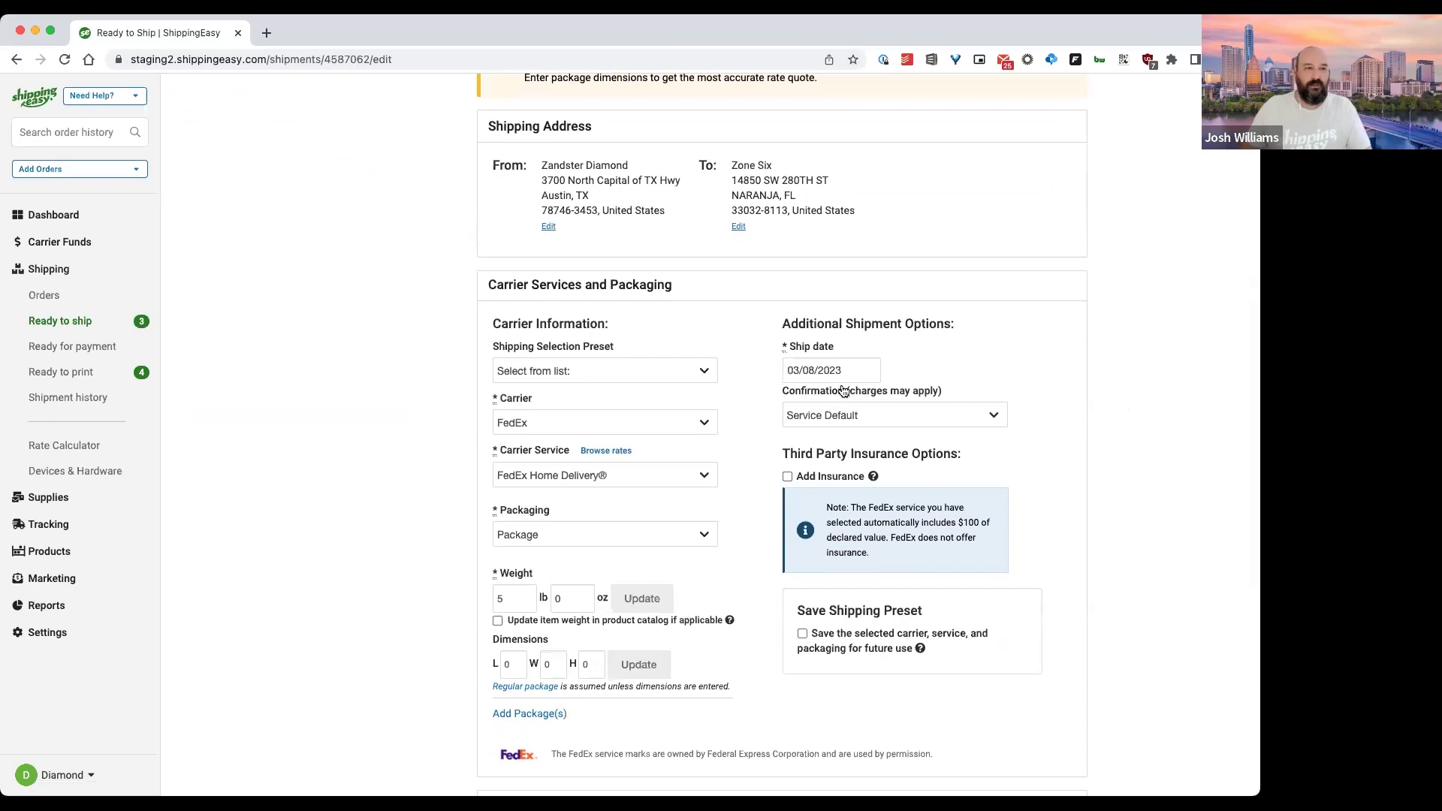
left_click(700, 419)
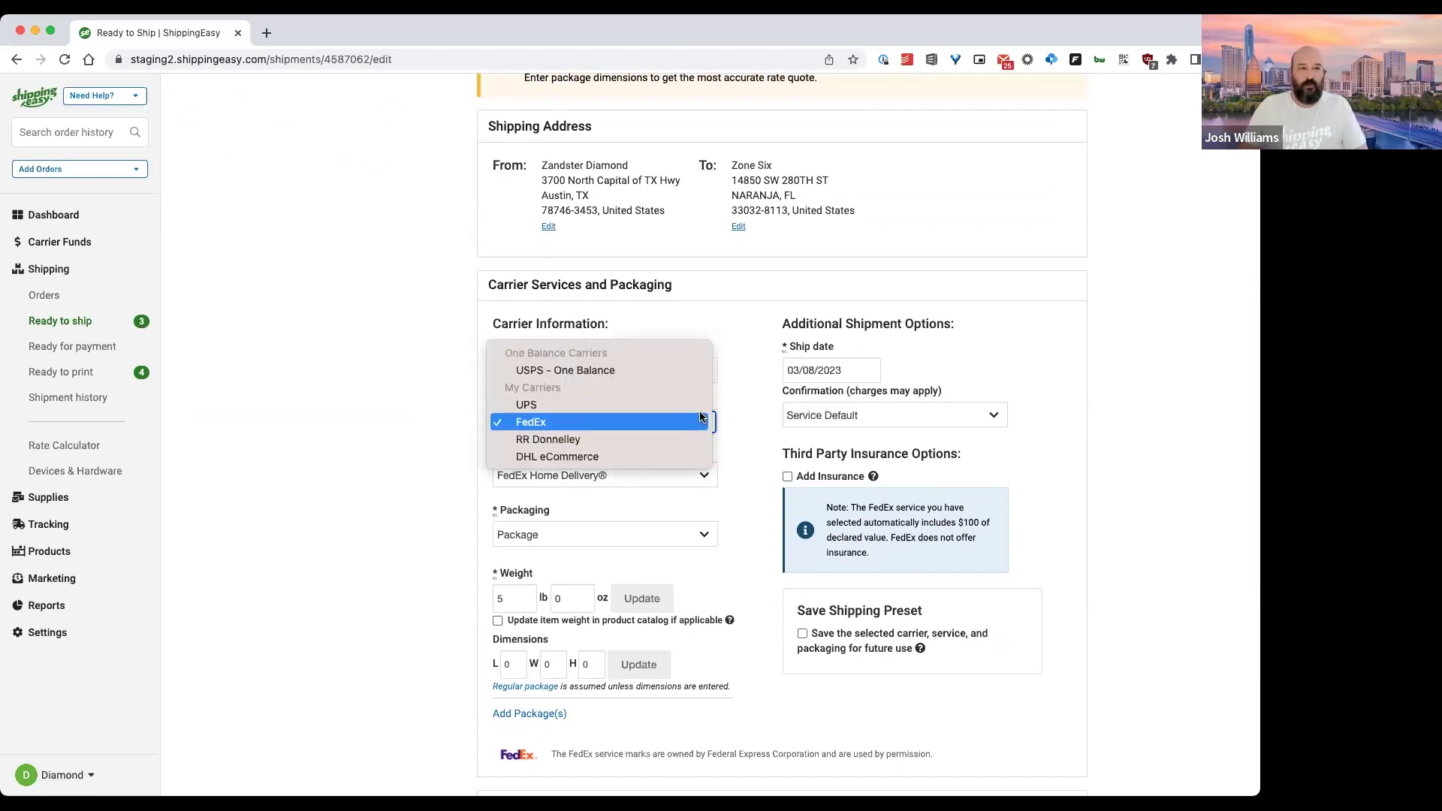
left_click(646, 372)
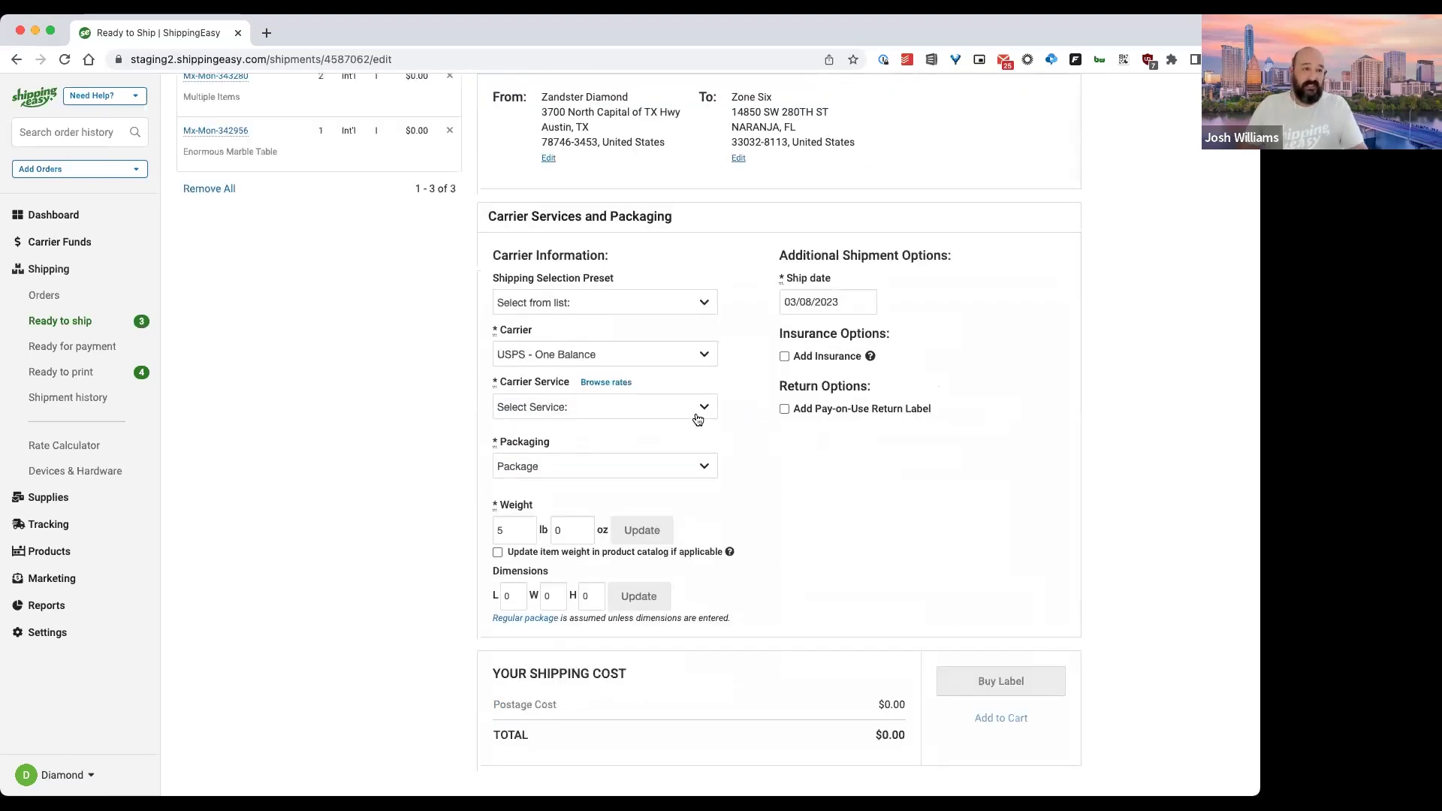
left_click(696, 410)
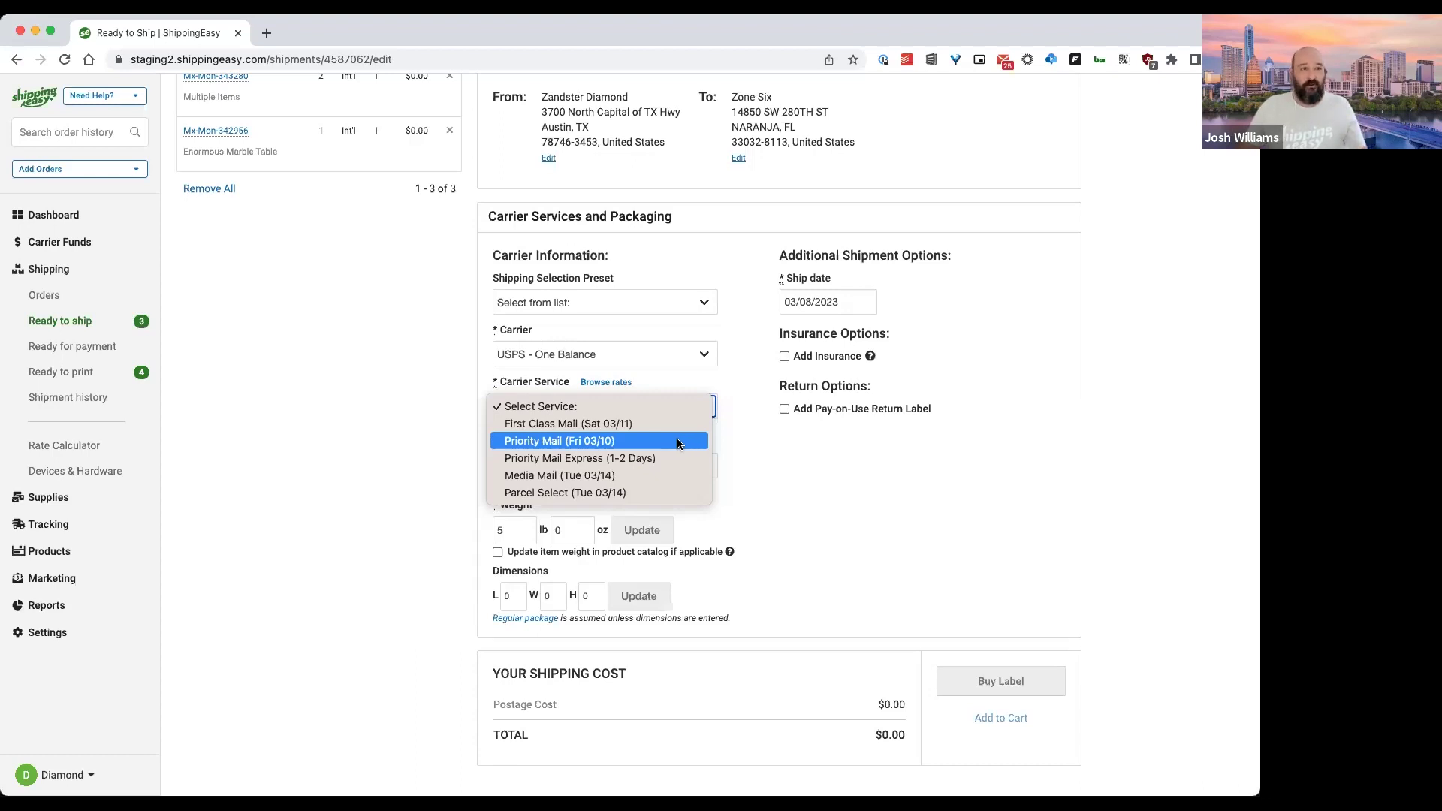
left_click(677, 443)
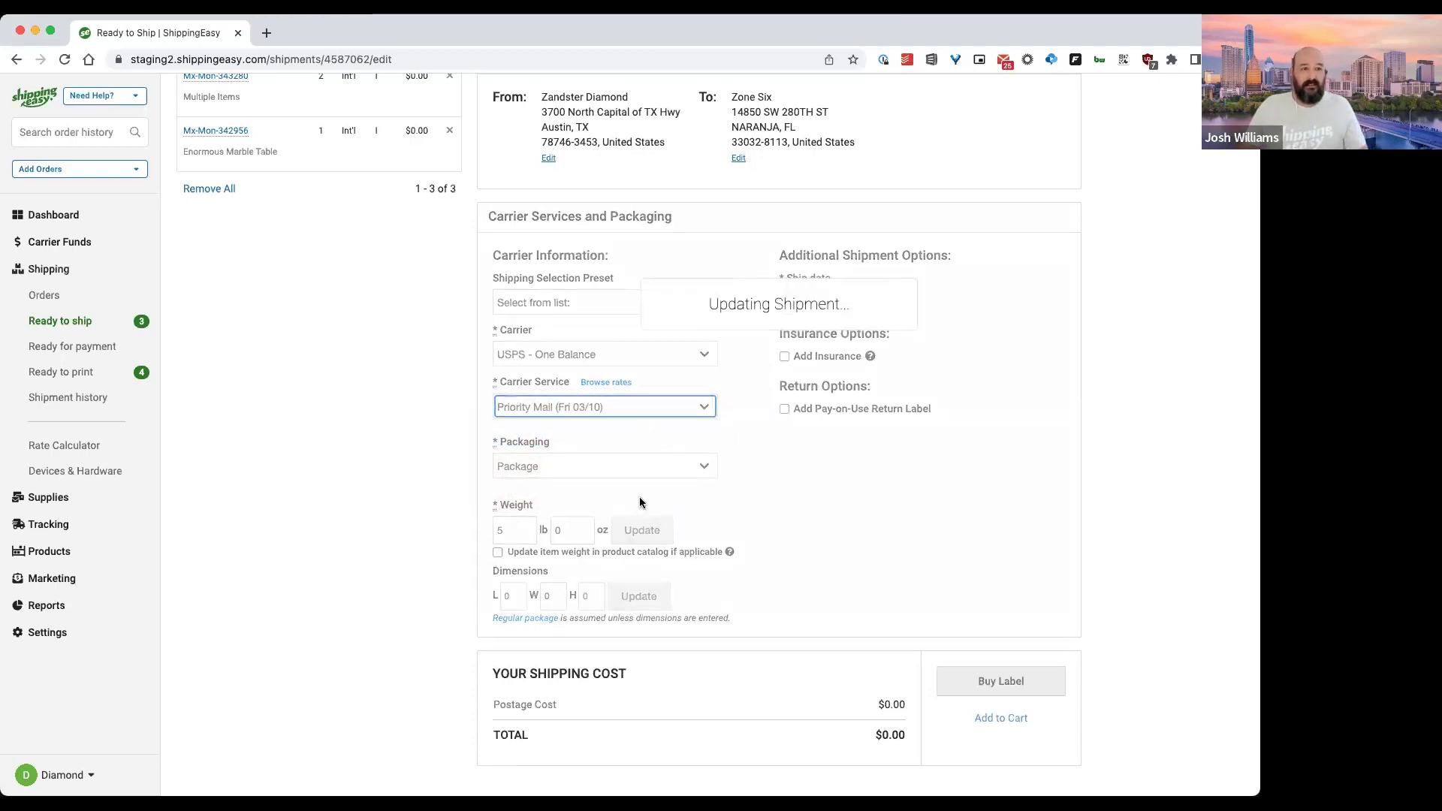
Step: Examine the packaging choices for the Priority Mail shipment, keeping Package, and review its shipping cost
scroll(790, 607, "down", 2)
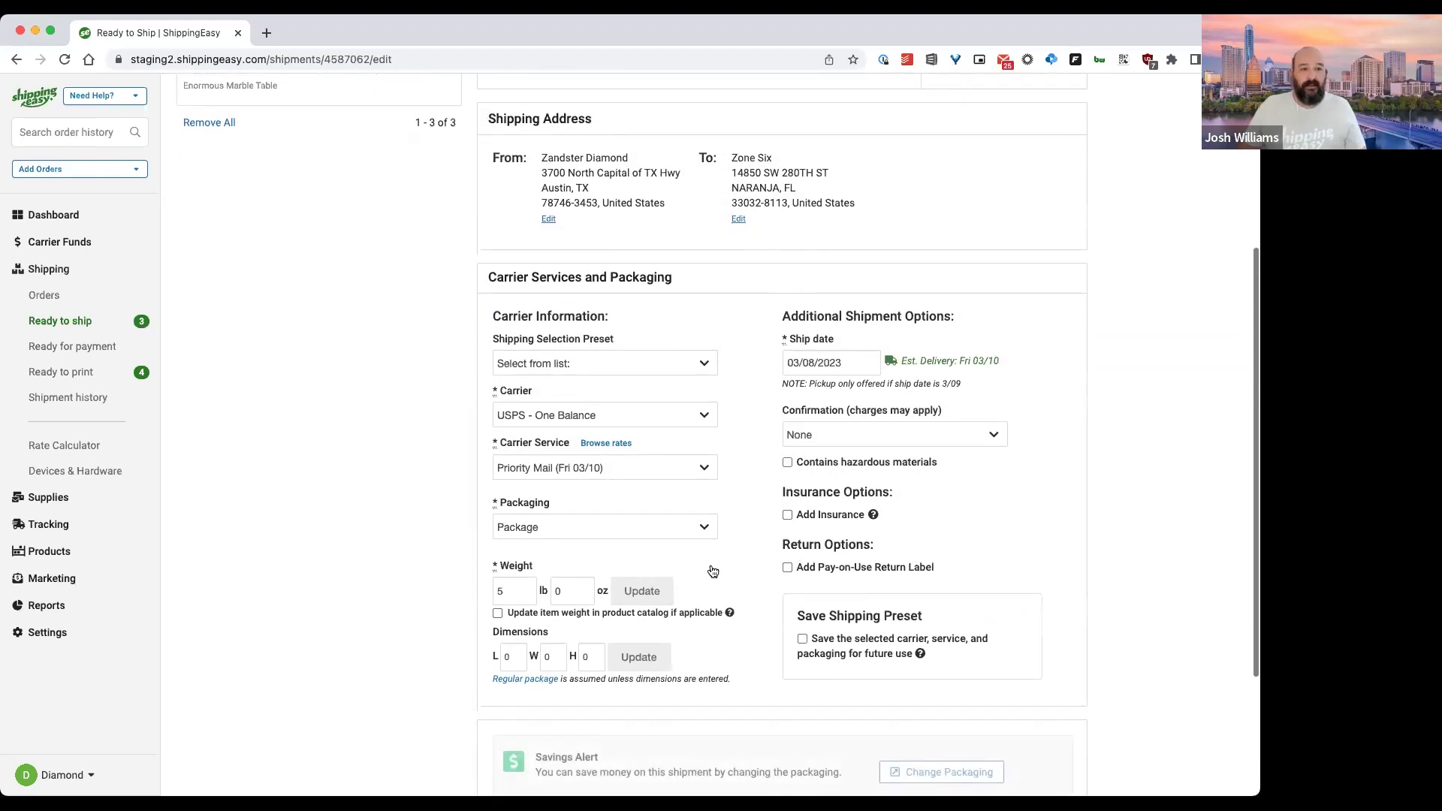
left_click(702, 528)
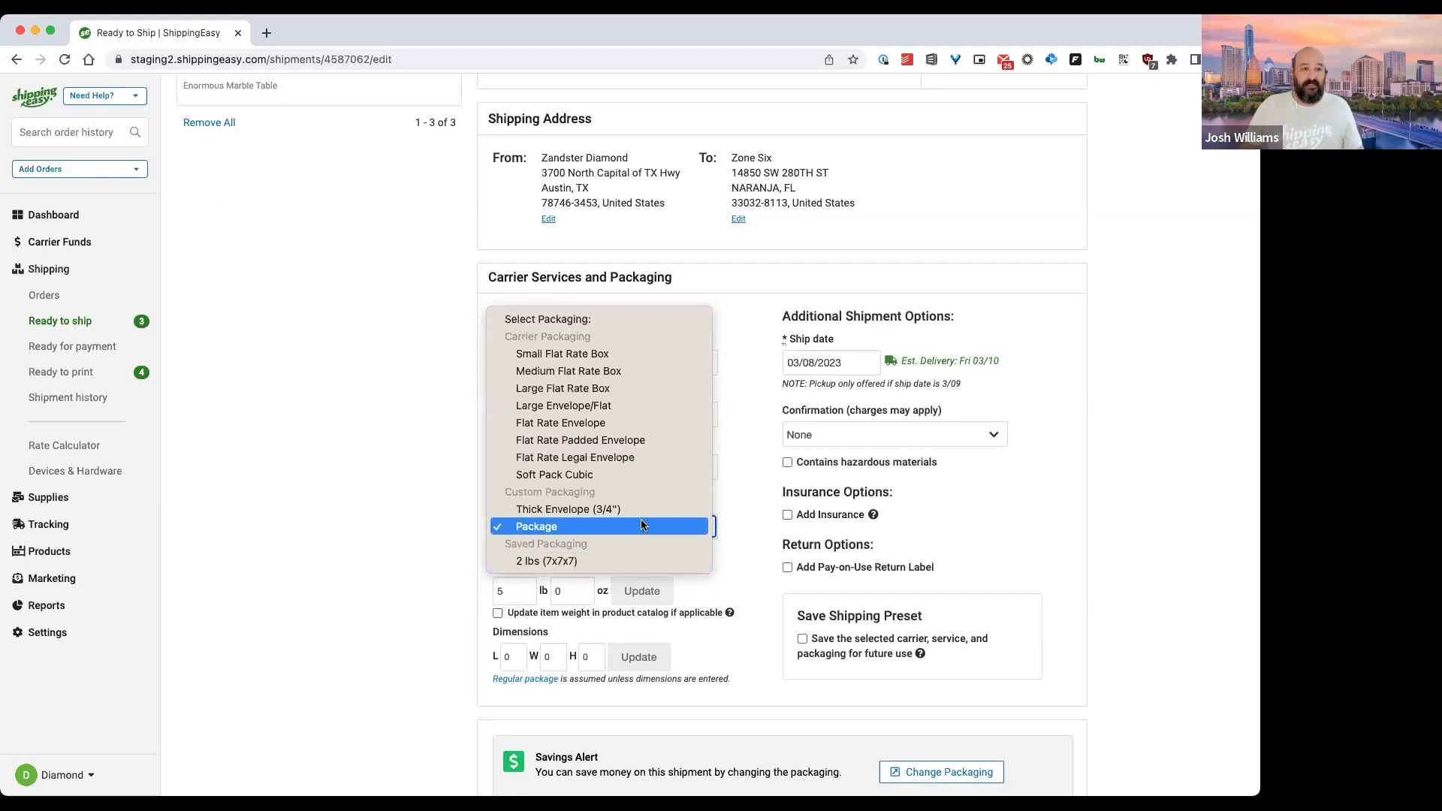
left_click(678, 528)
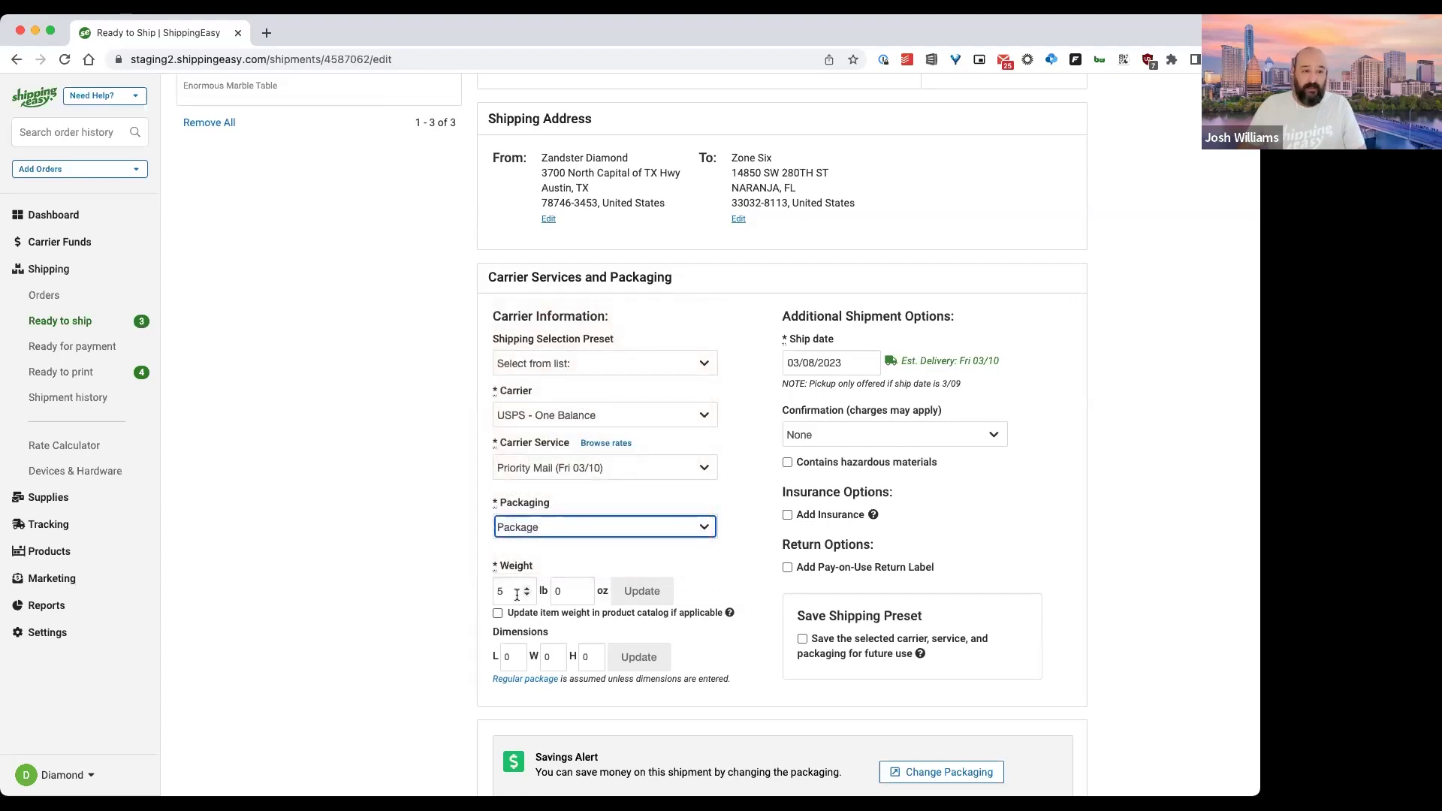
left_click(727, 568)
scroll(687, 591, "down", 3)
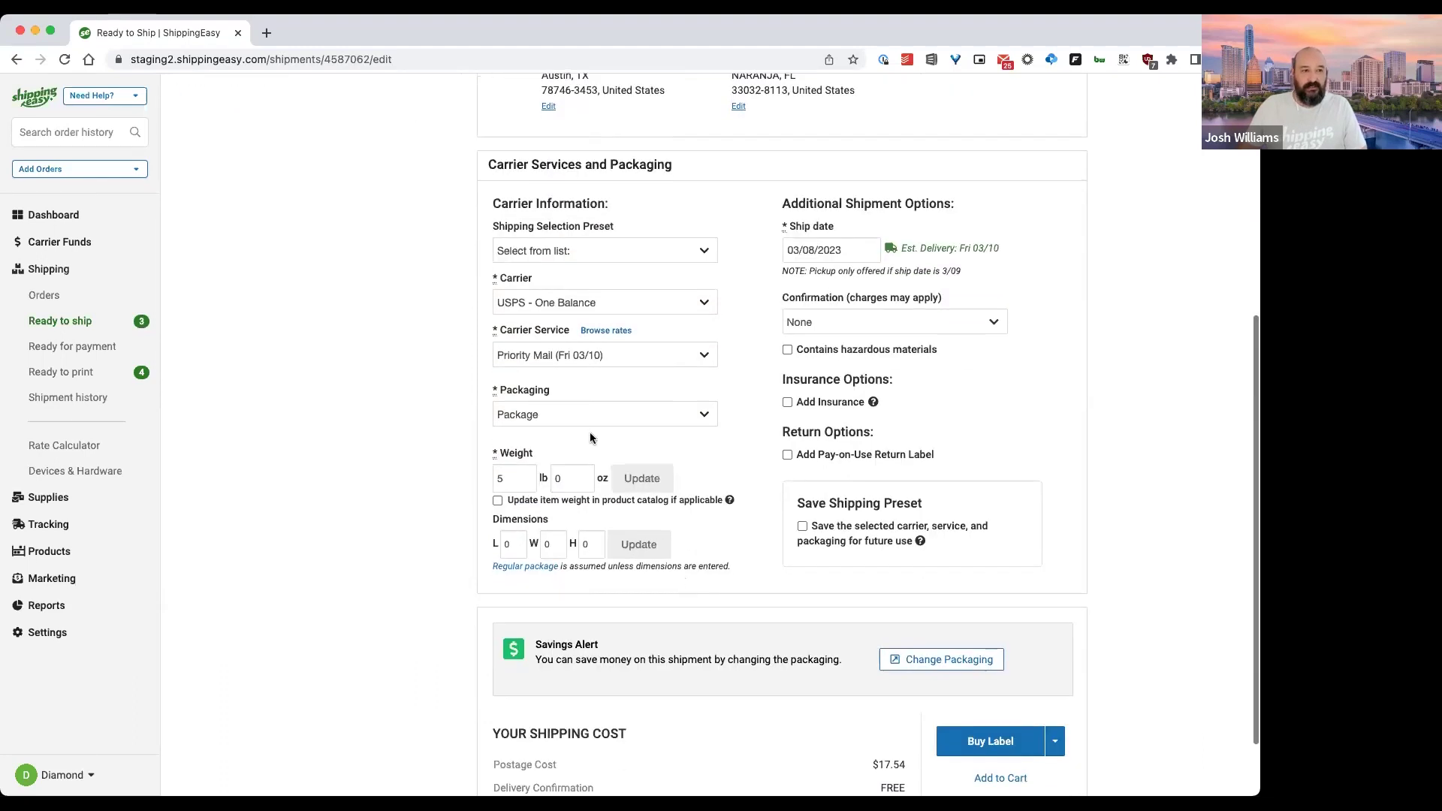
left_click(685, 409)
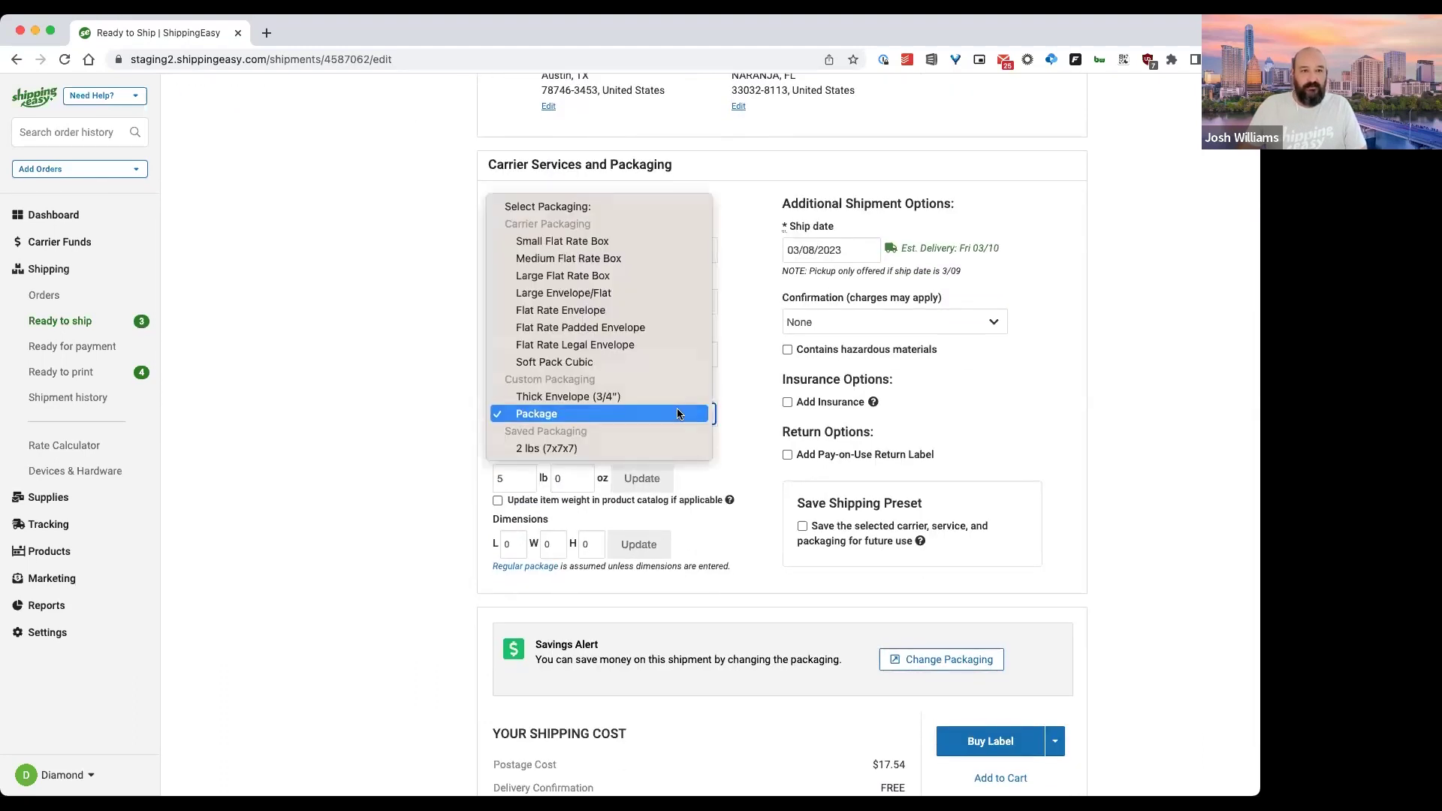
left_click(690, 413)
scroll(790, 516, "up", 5)
scroll(774, 526, "down", 2)
scroll(845, 553, "up", 3)
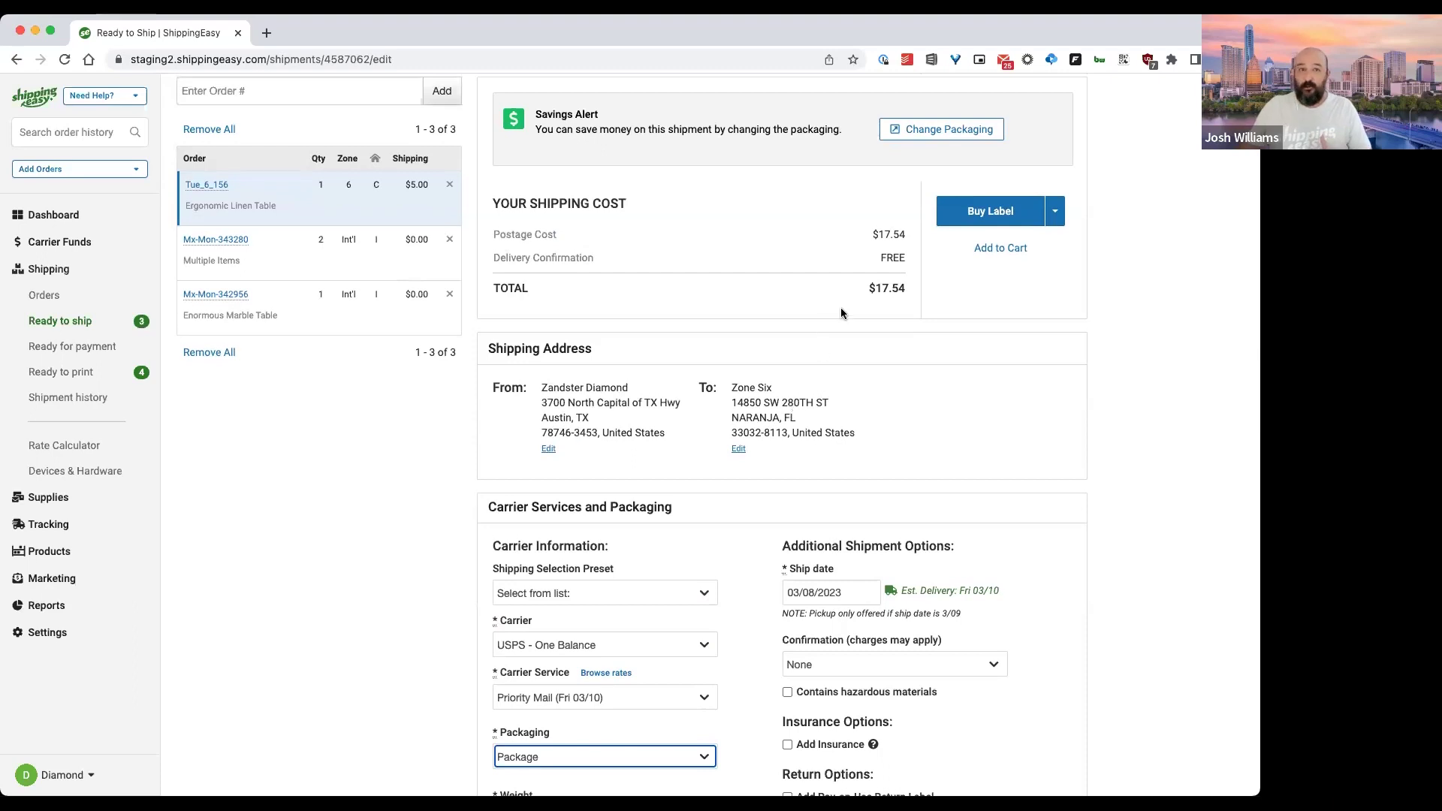
Step: Set the package dimensions to 7 x 7 x 7 and update the shipment
left_click_drag(858, 290, 908, 292)
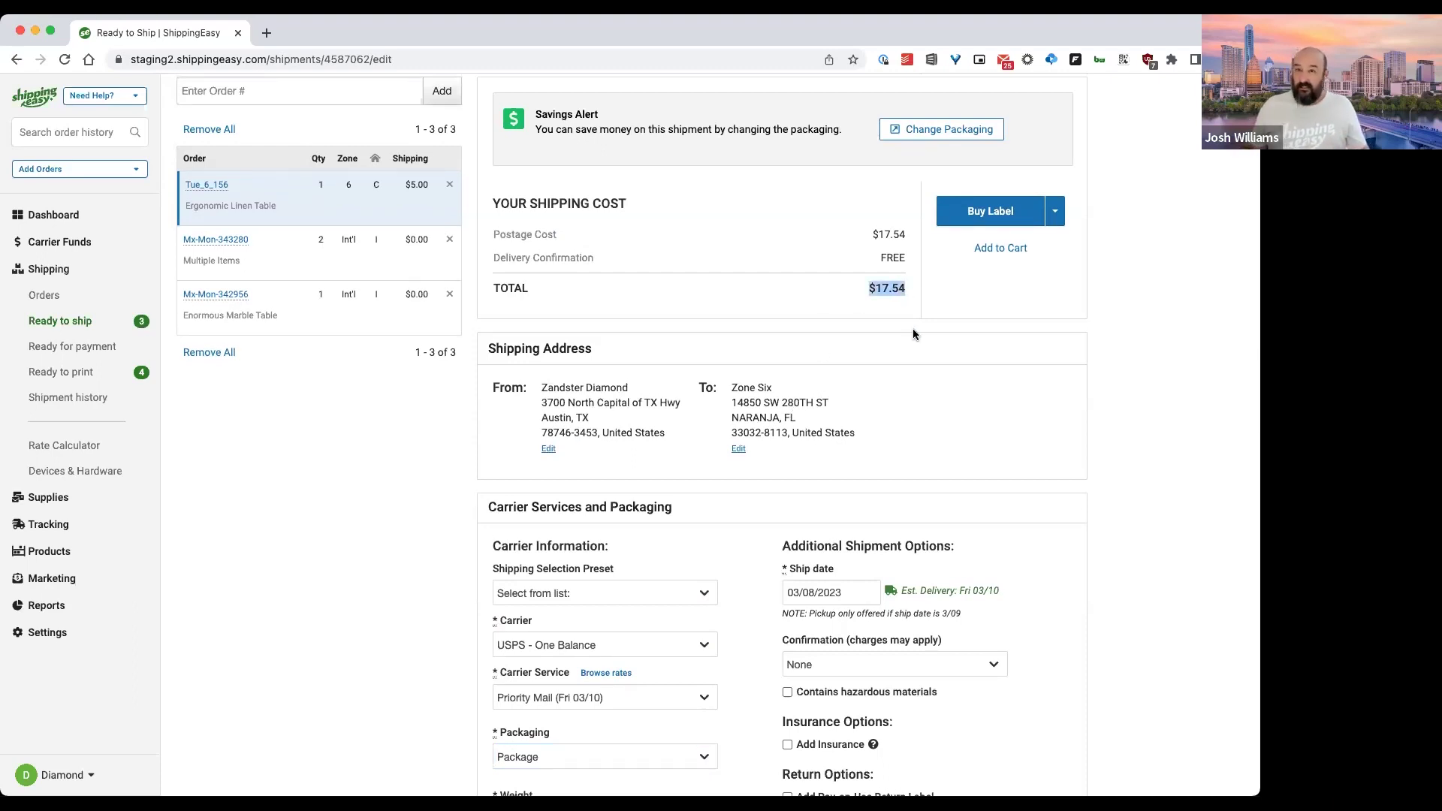
scroll(751, 479, "down", 4)
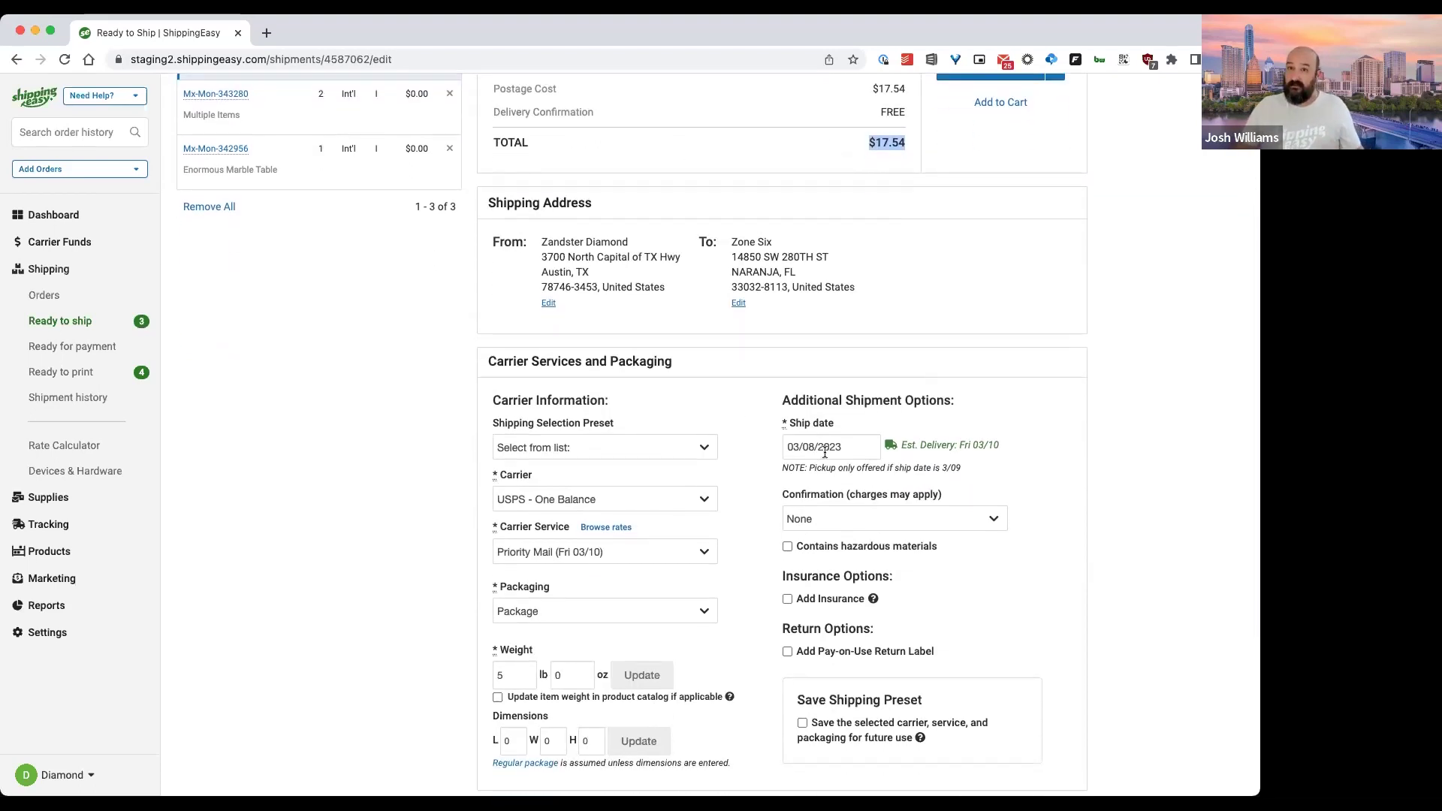
scroll(674, 483, "down", 3)
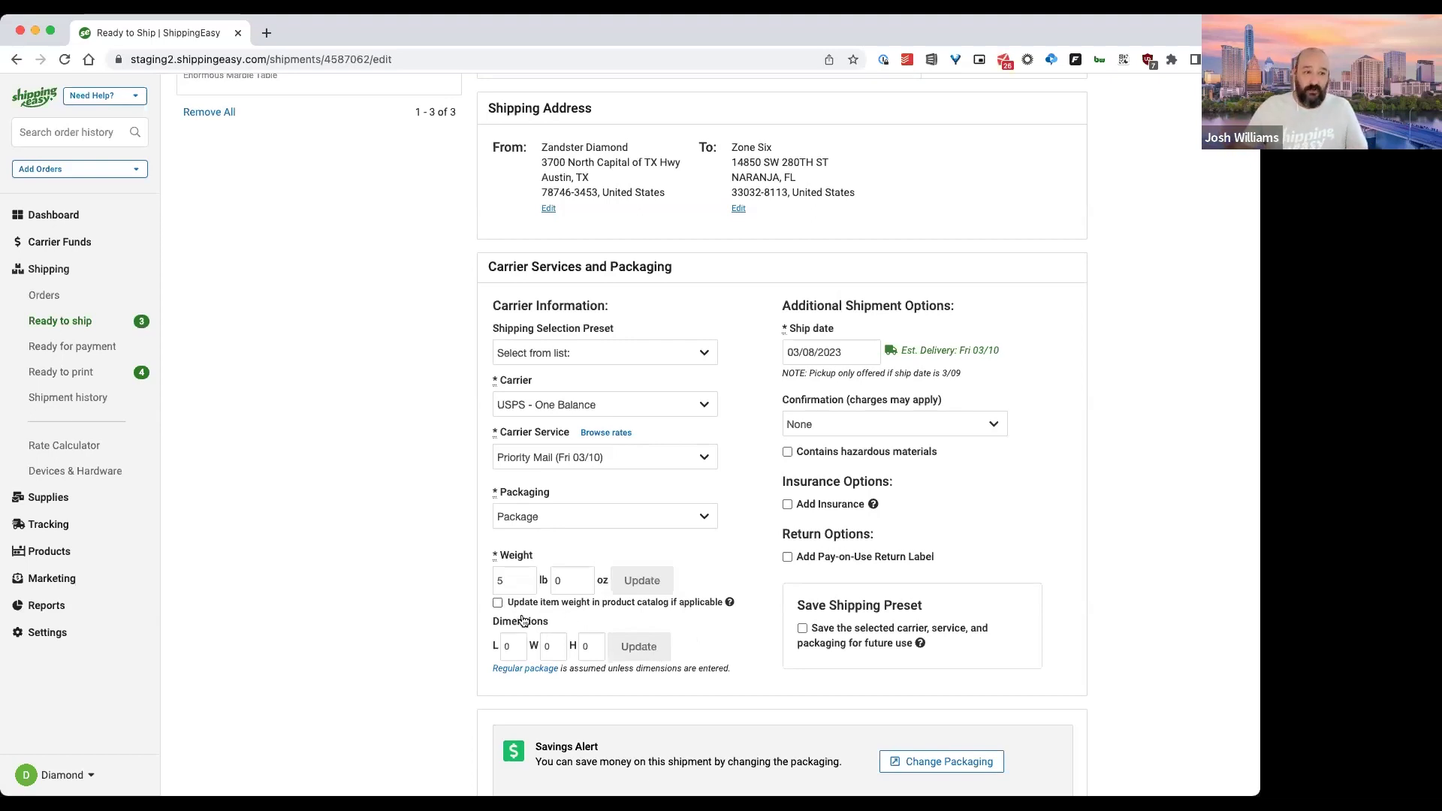
type("7")
key("Tab")
type("7")
key("Tab")
type("7")
key("Tab")
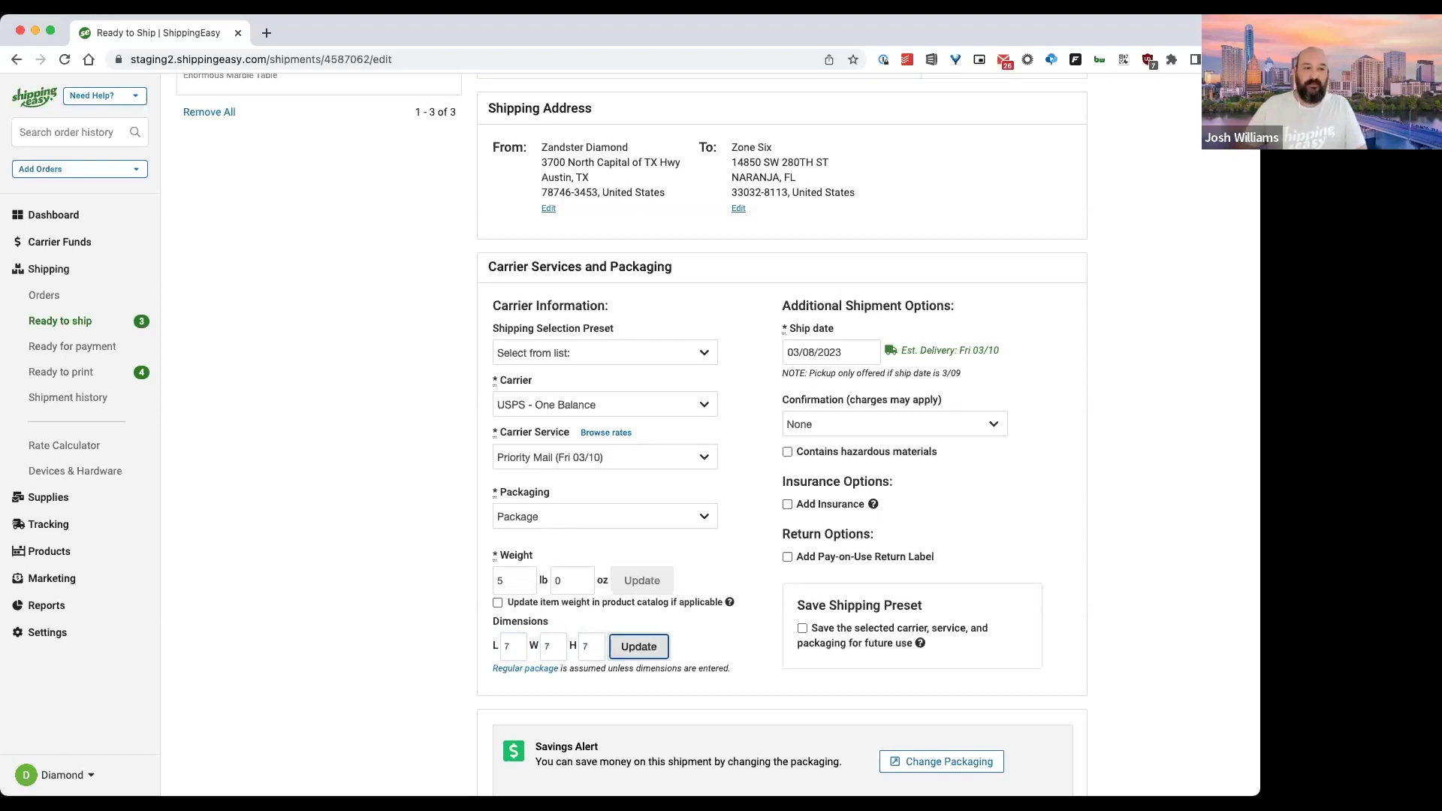
left_click(645, 647)
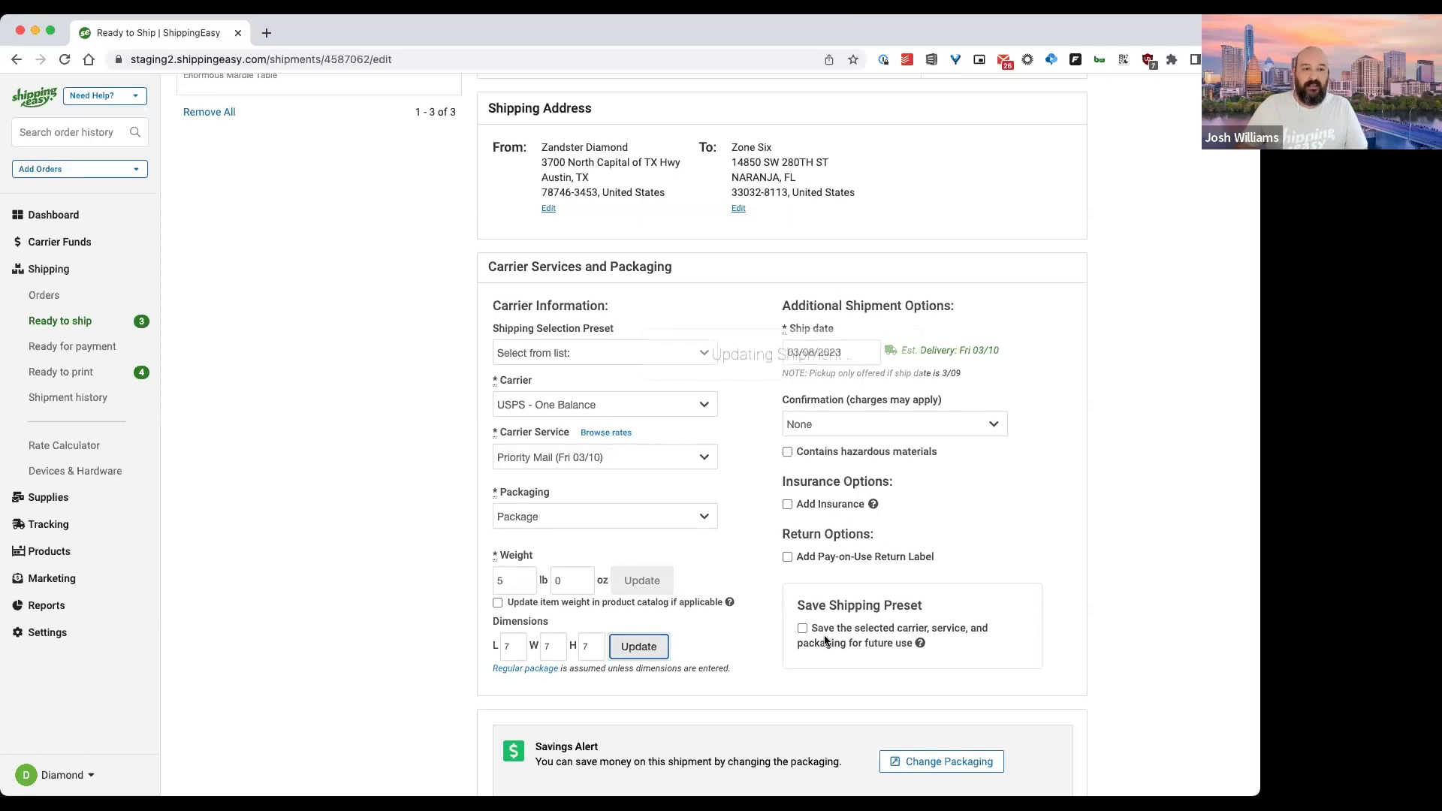
Step: Review the shipping cost for the updated dimensions and look over the additional shipment options
scroll(1074, 563, "up", 3)
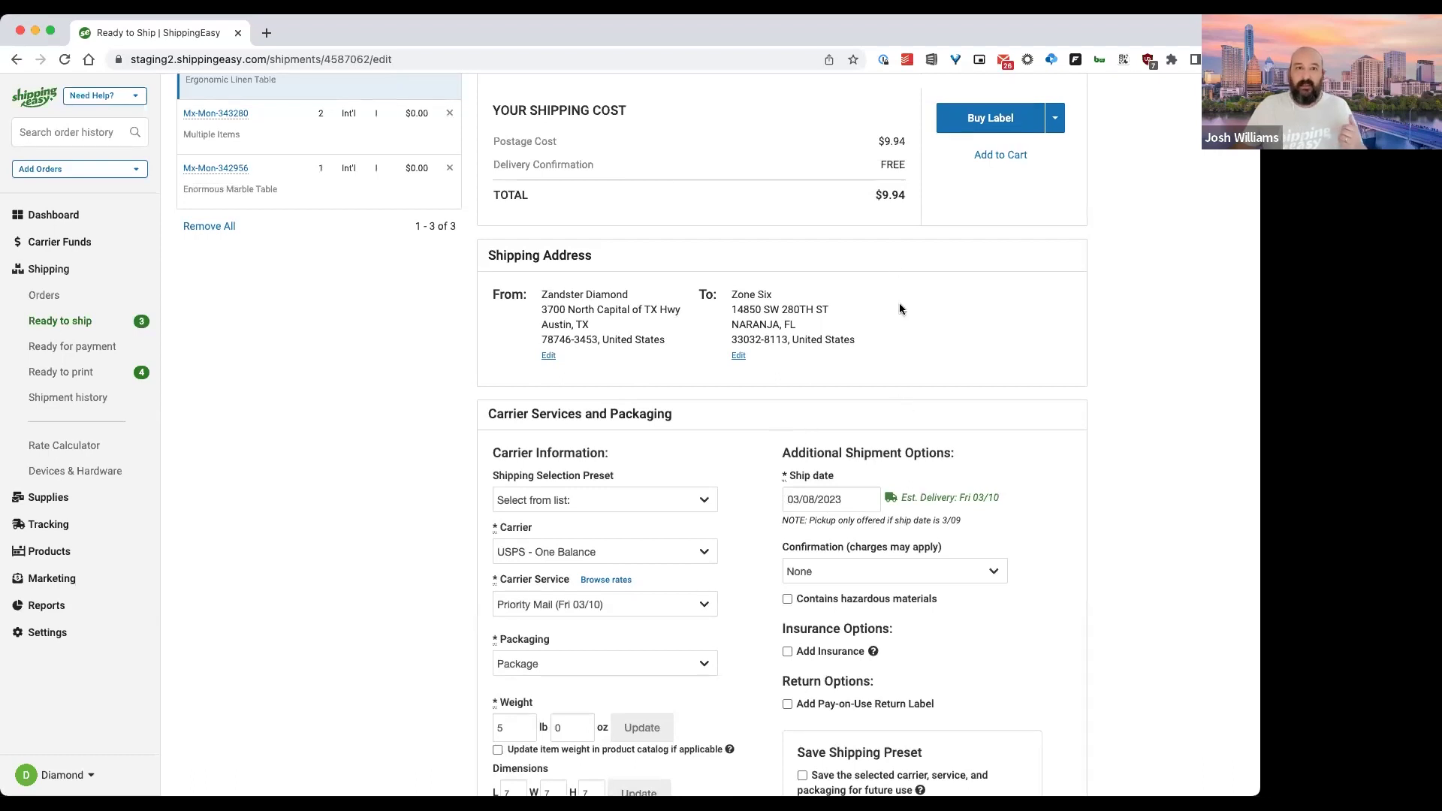
left_click_drag(869, 202, 898, 197)
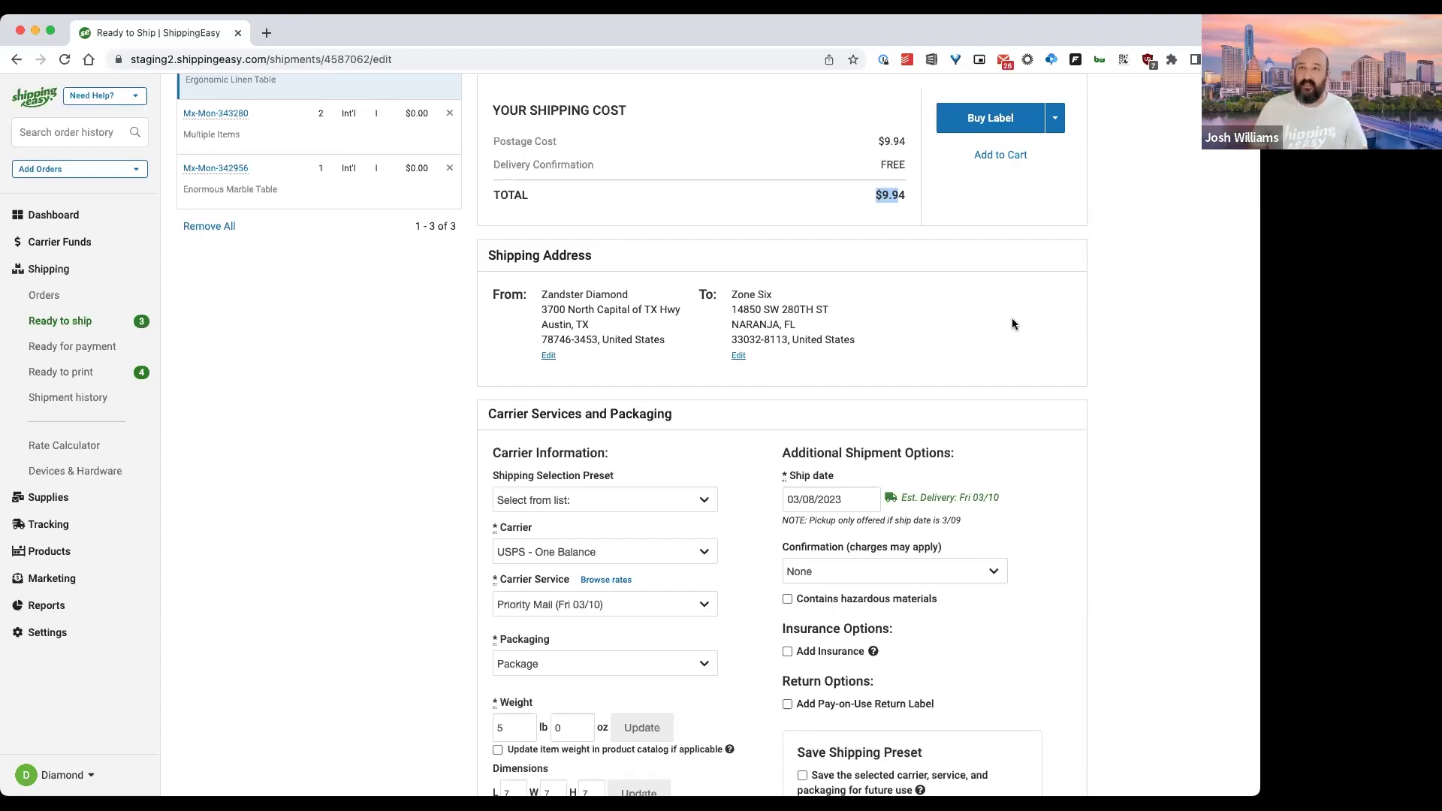
scroll(963, 434, "down", 3)
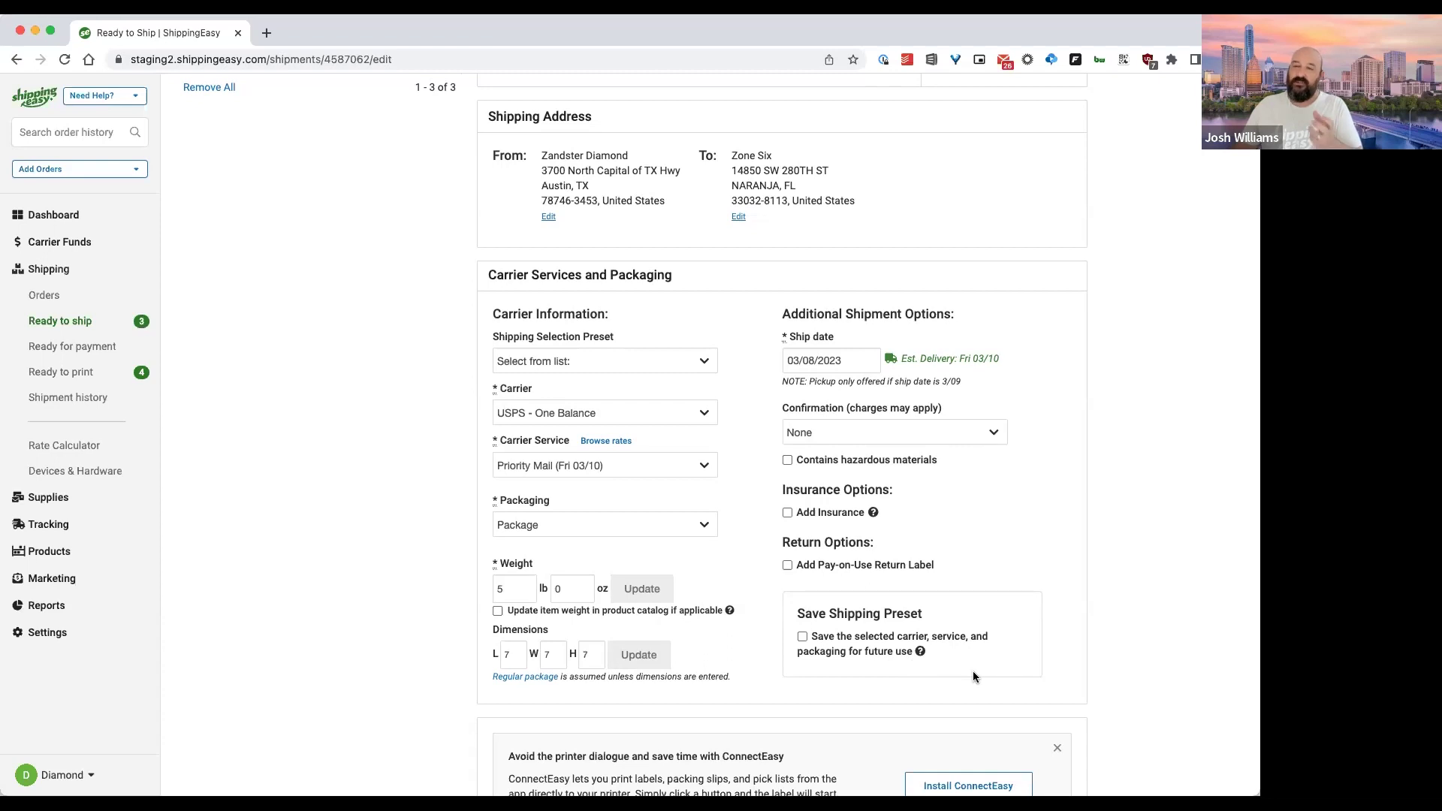
scroll(1033, 648, "down", 3)
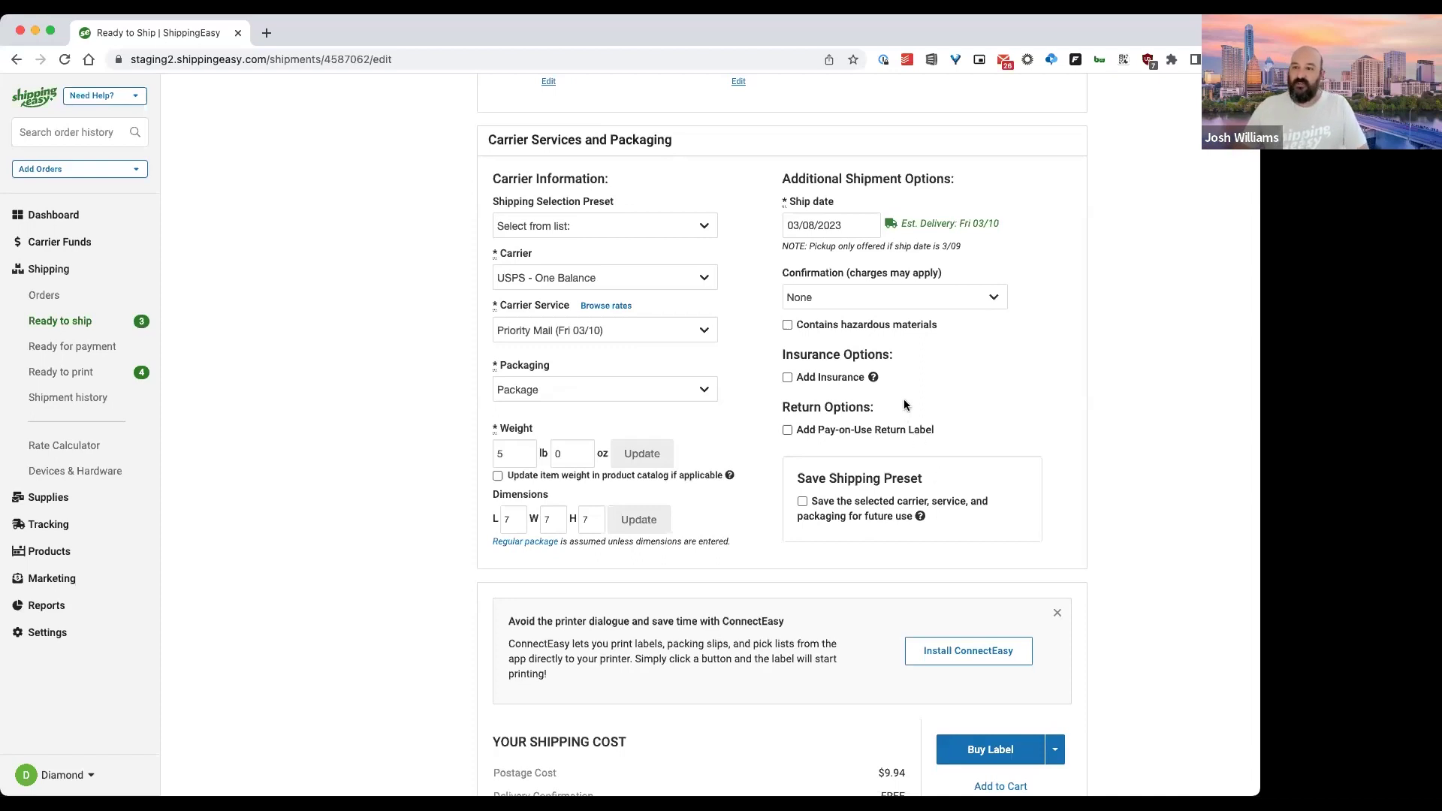
scroll(976, 399, "down", 3)
scroll(918, 435, "up", 3)
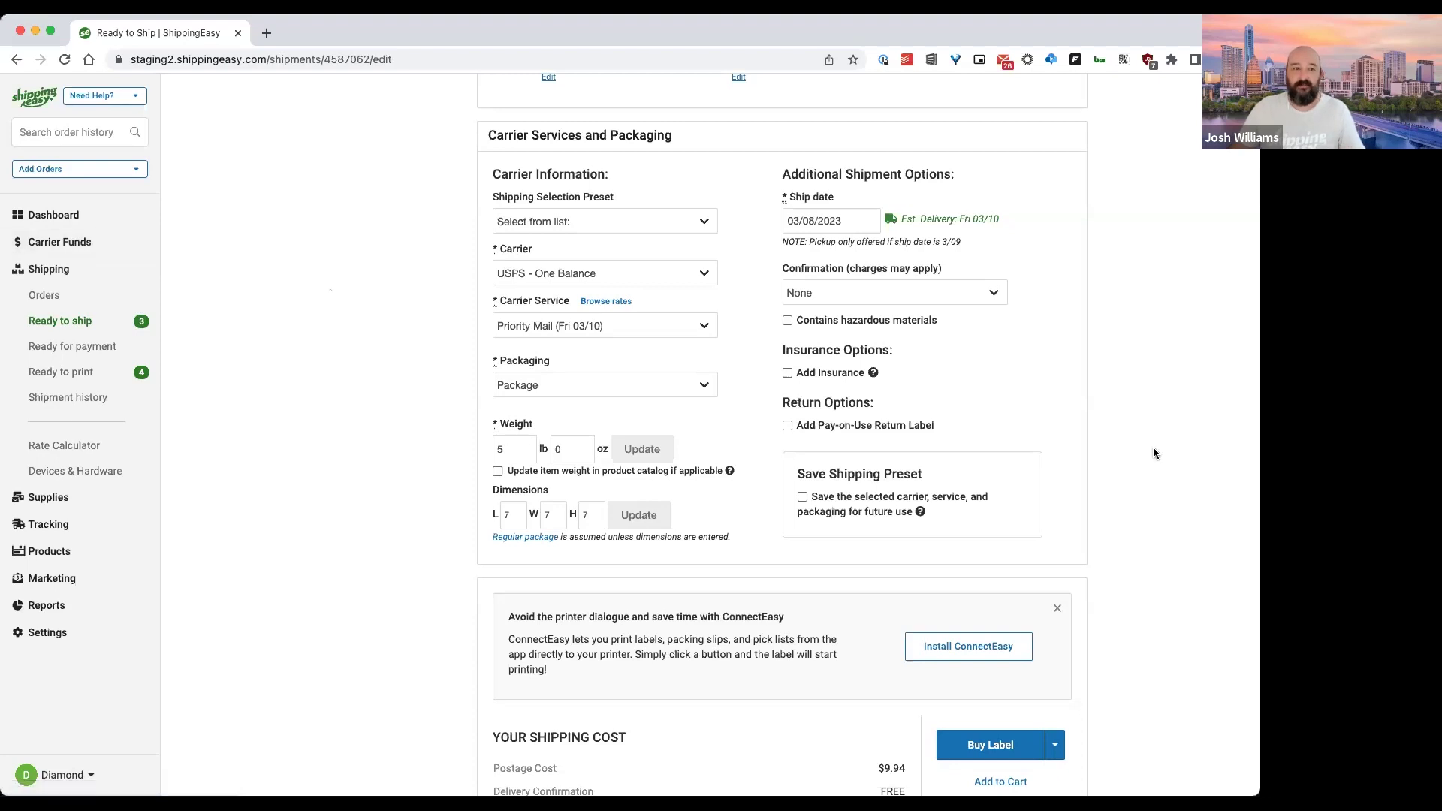
Step: Change the shipment's carrier to UPS with the UPS Ground (Up to 5 days) service and review its total cost
left_click(685, 274)
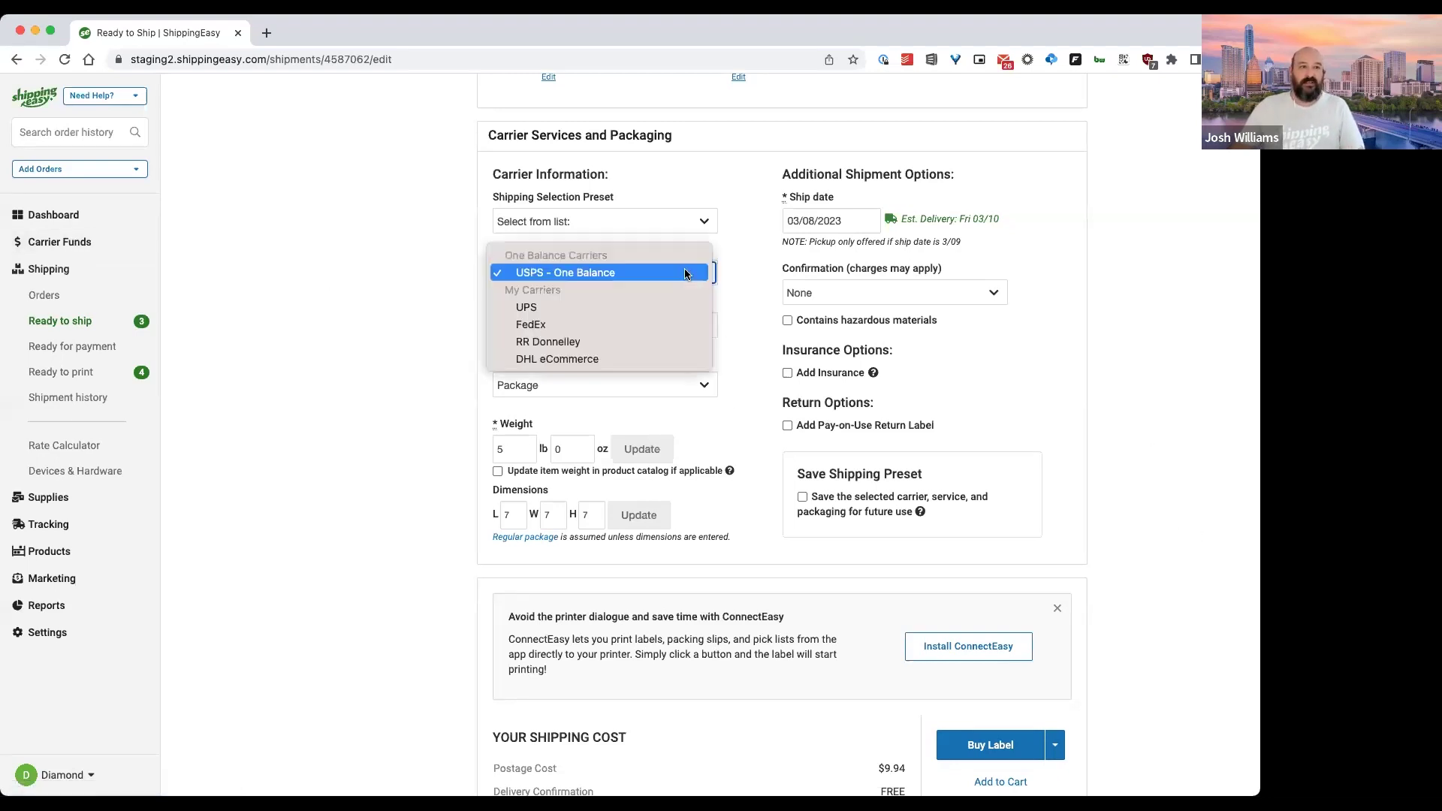
left_click(667, 308)
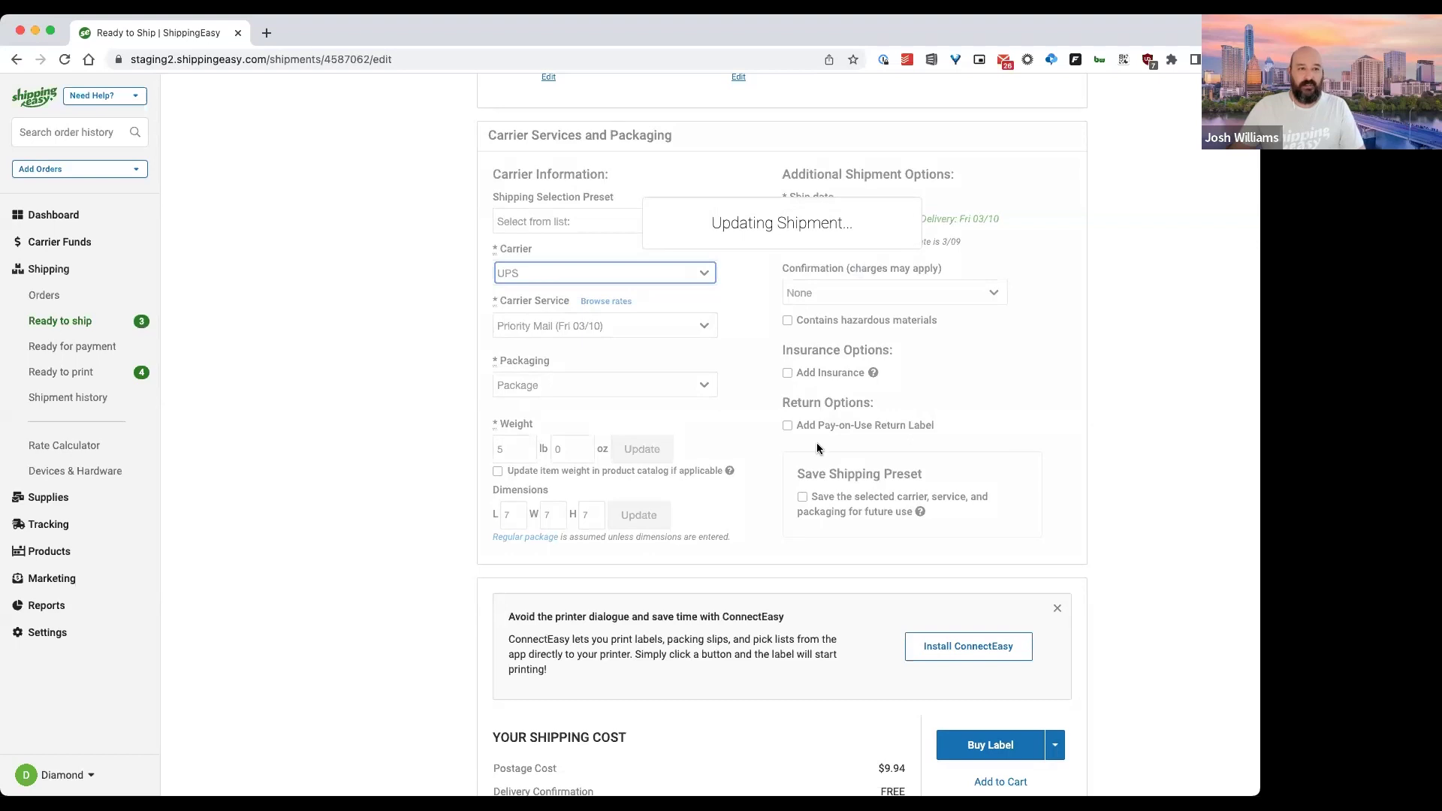
left_click(655, 344)
left_click(651, 459)
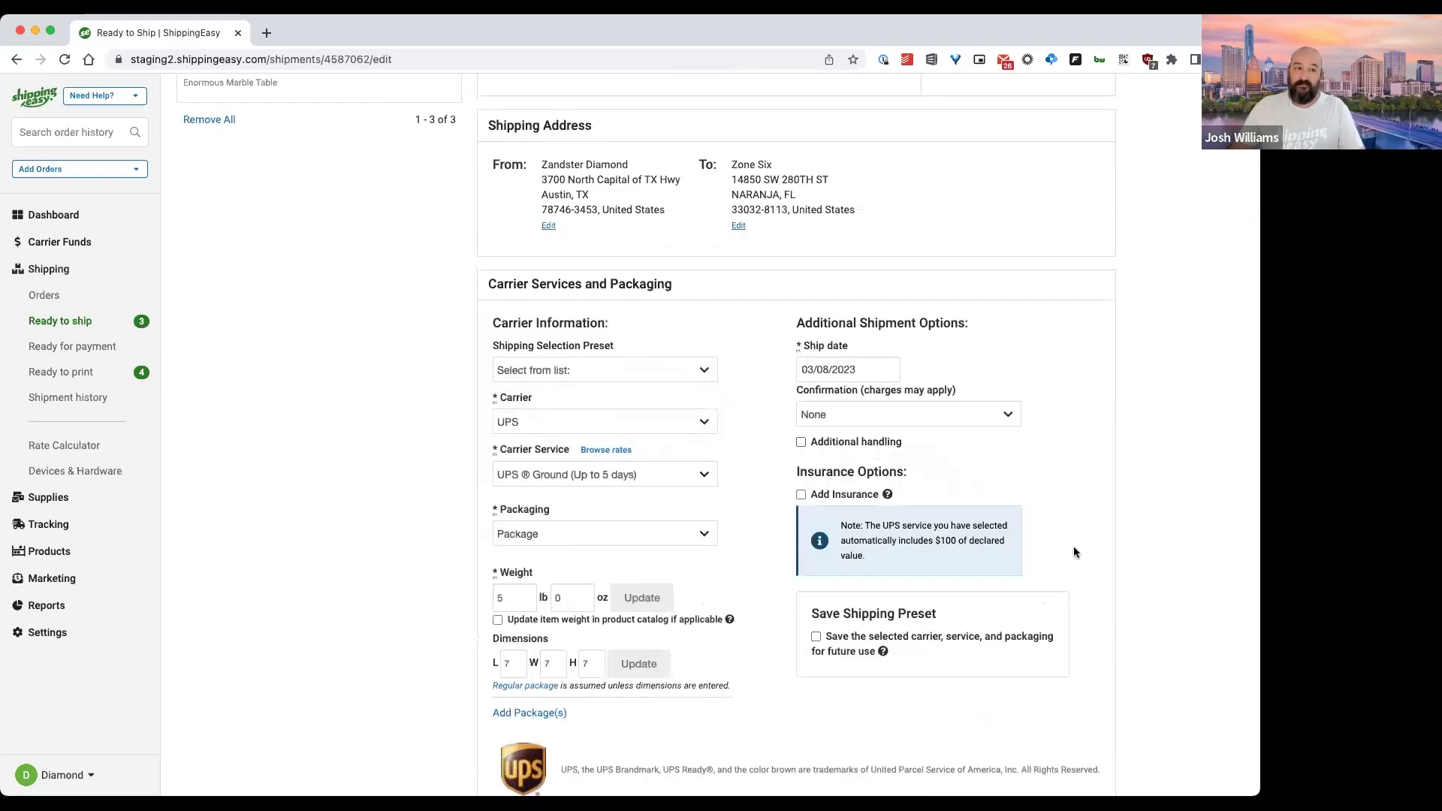
scroll(1110, 530, "down", 2)
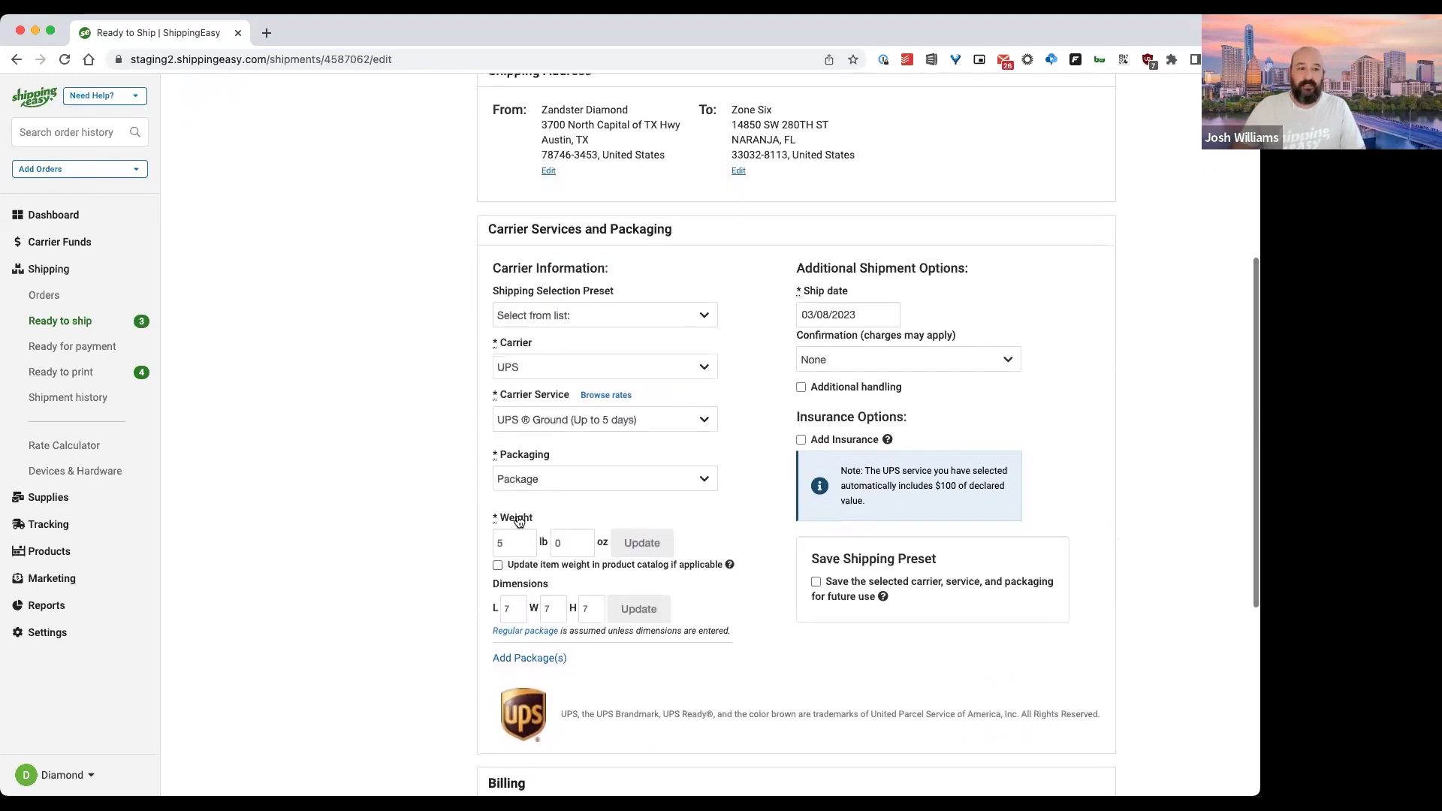
scroll(930, 560, "up", 5)
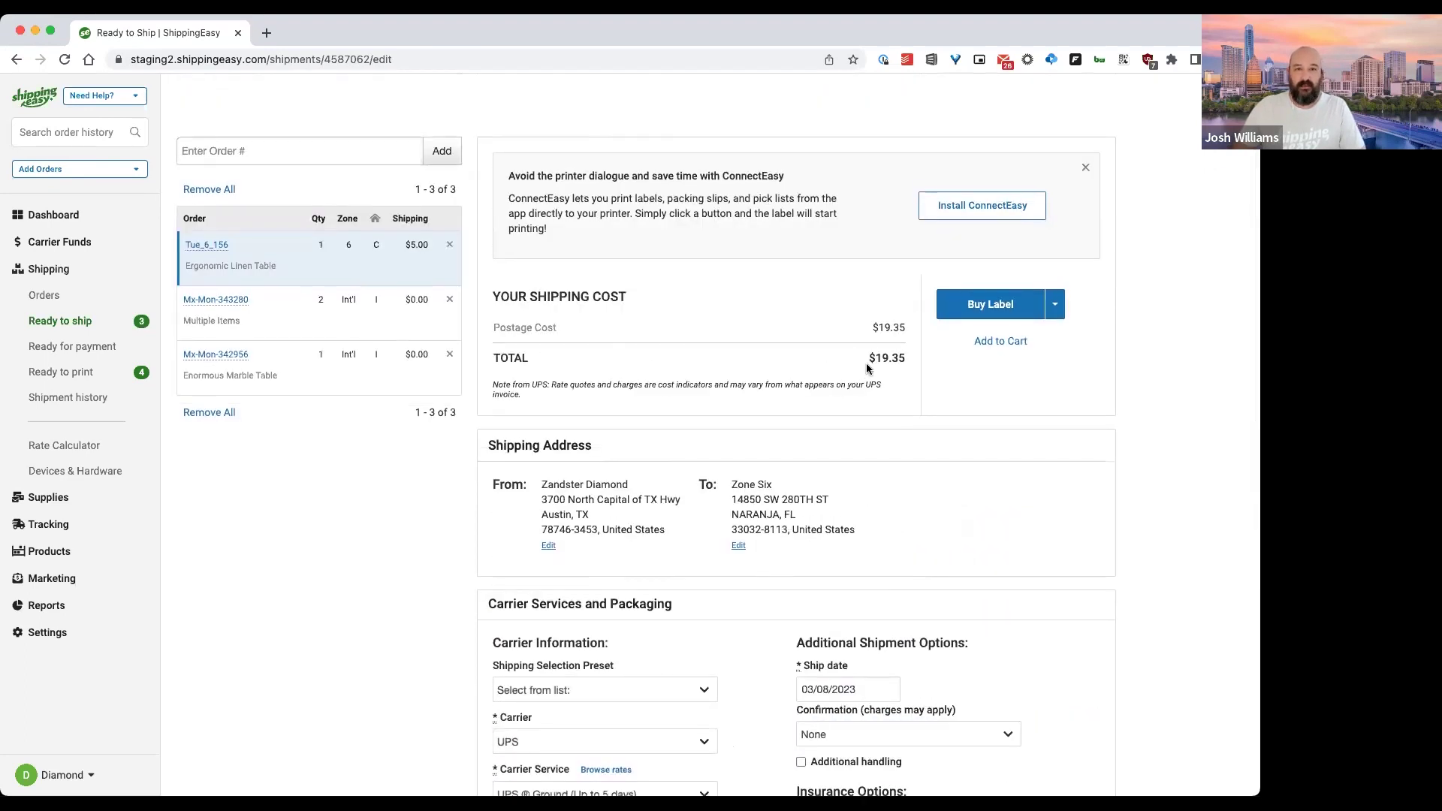
left_click_drag(926, 384, 866, 356)
scroll(1028, 563, "down", 1)
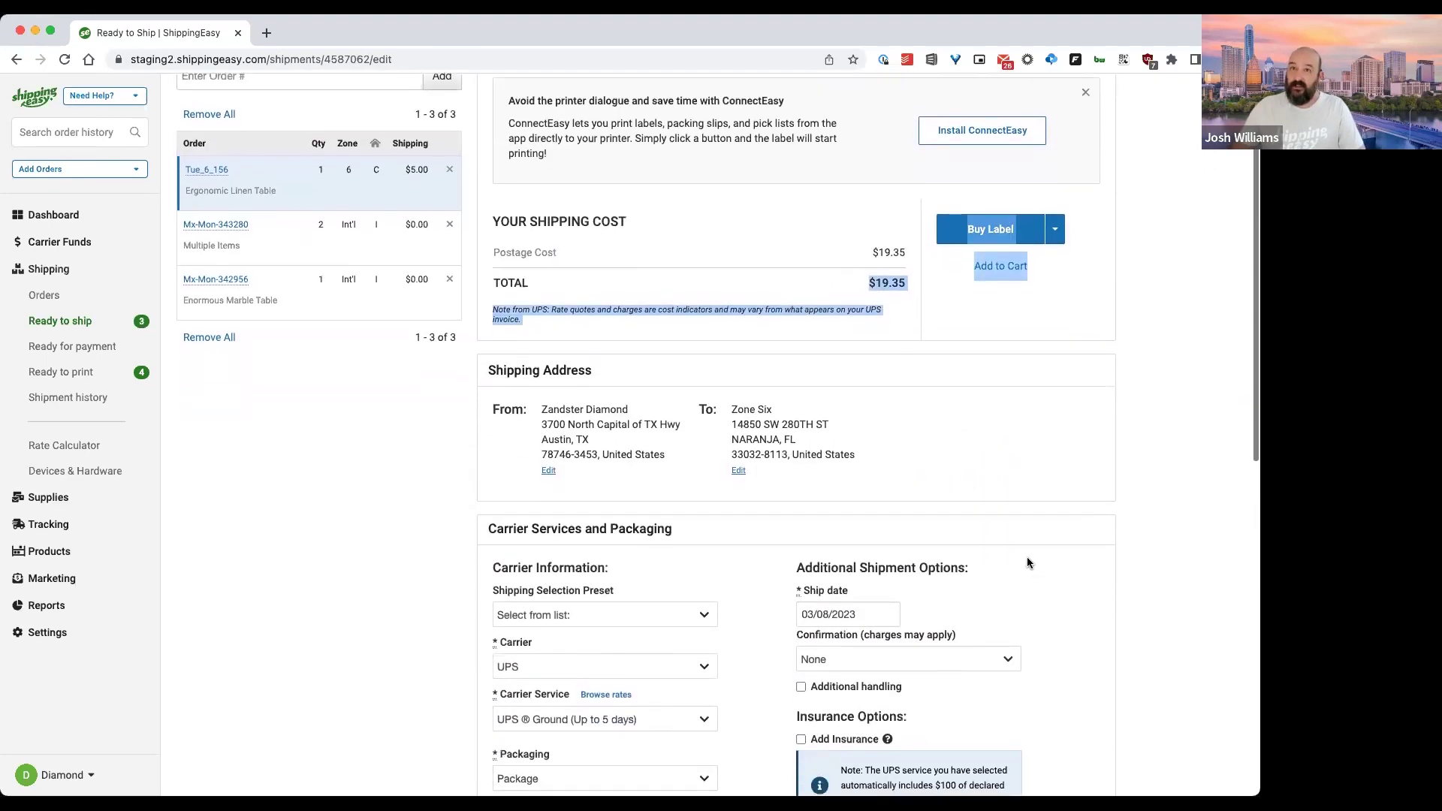
scroll(1032, 583, "down", 1)
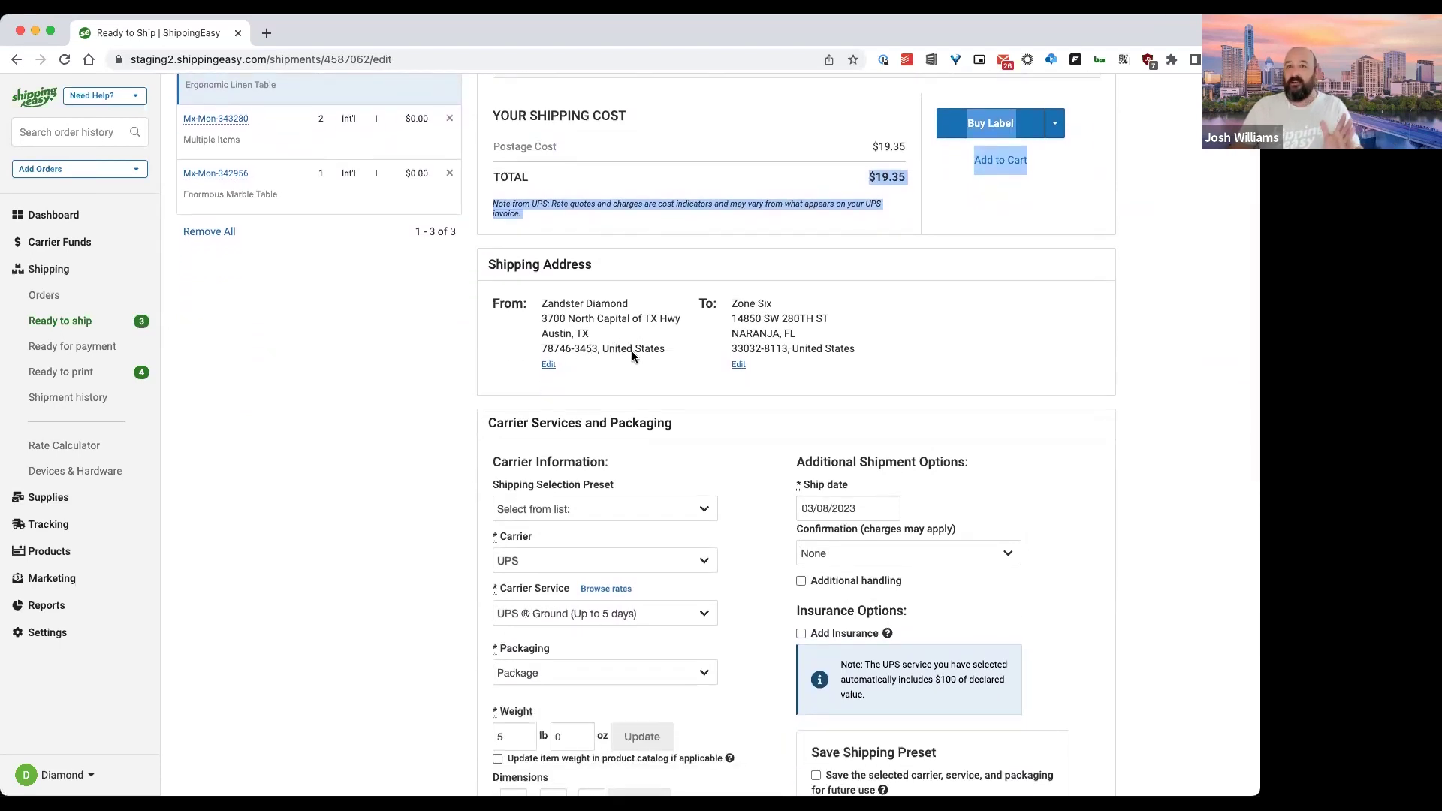
Step: Change the shipment's carrier to FedEx with the FedEx Home Delivery service
scroll(823, 383, "down", 3)
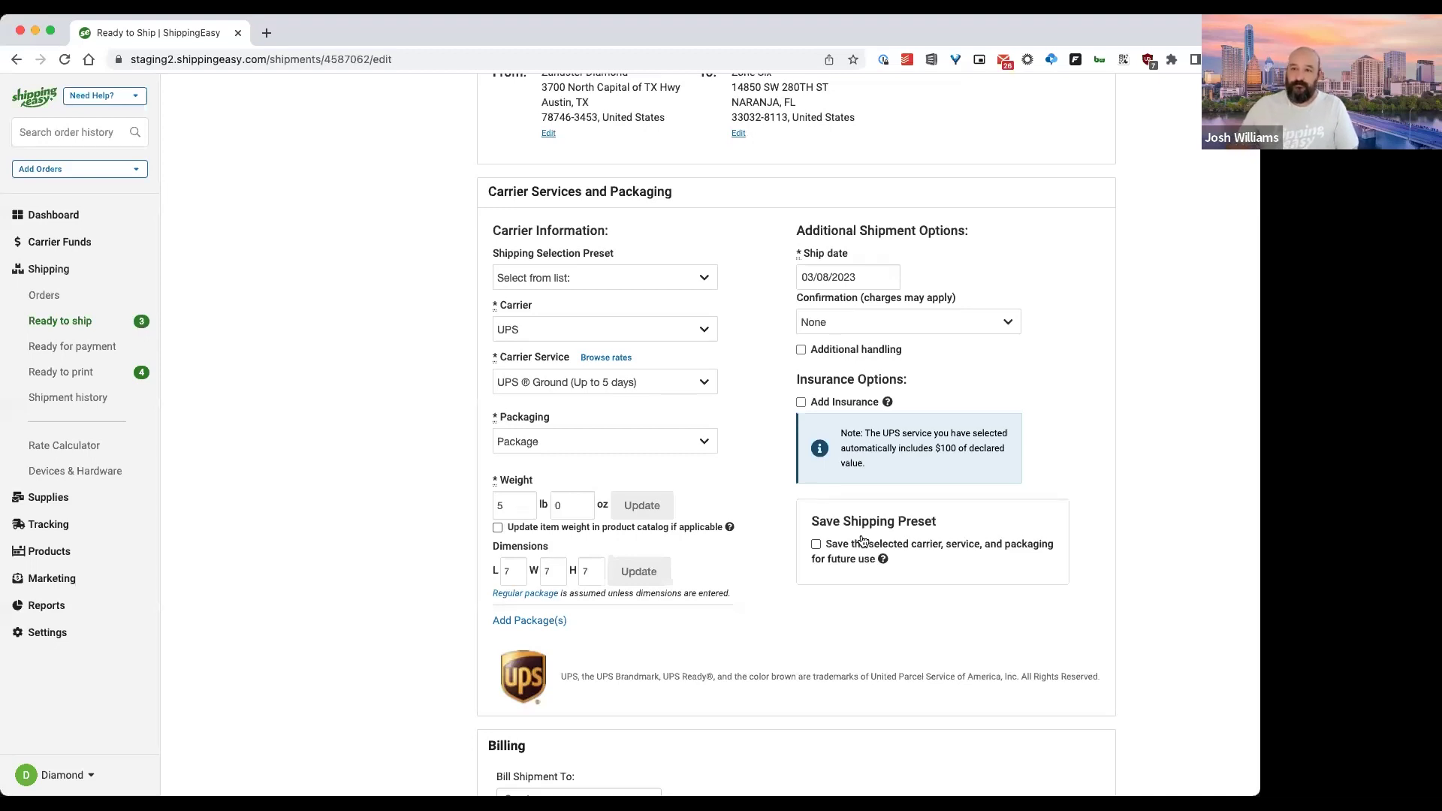
left_click(676, 333)
left_click(669, 349)
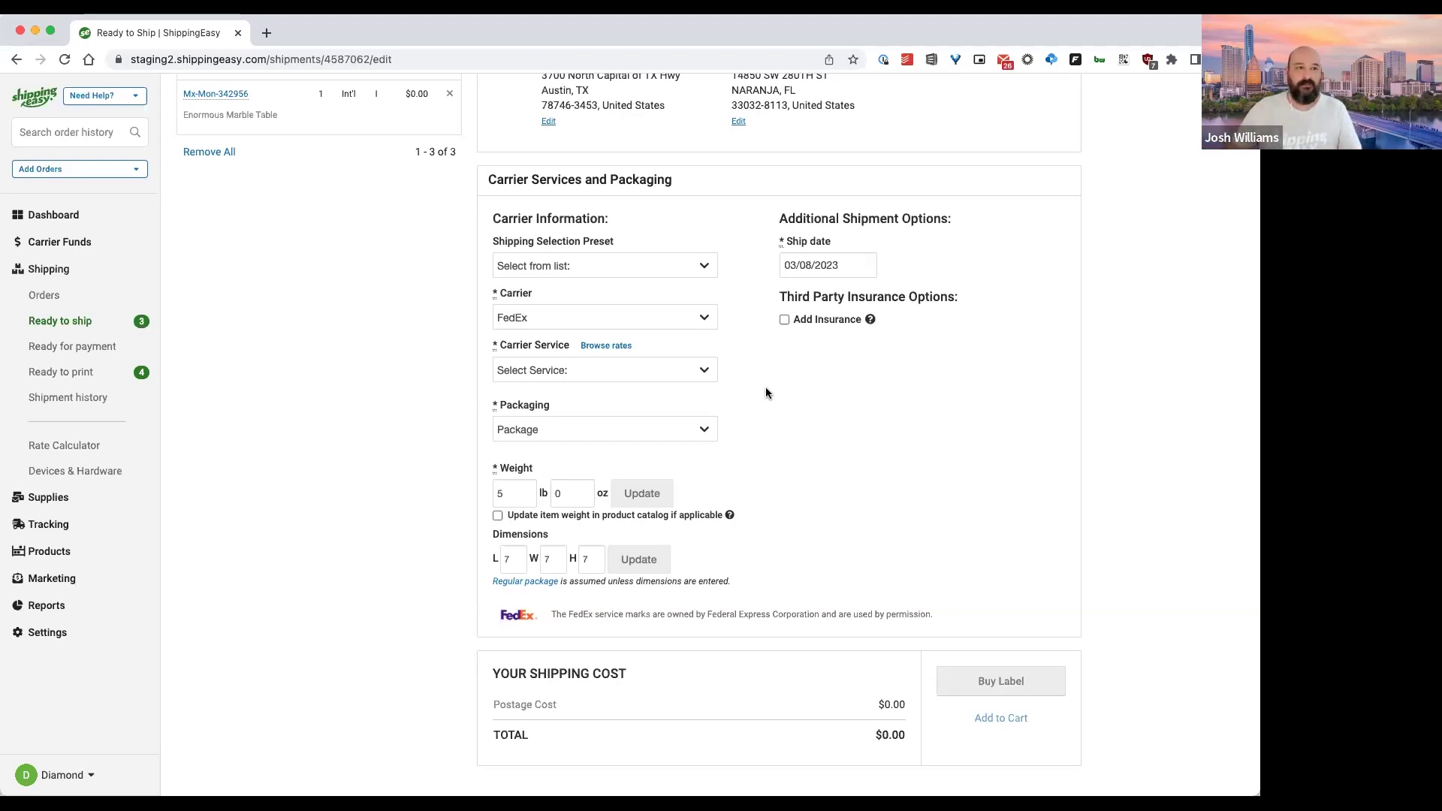
left_click(703, 375)
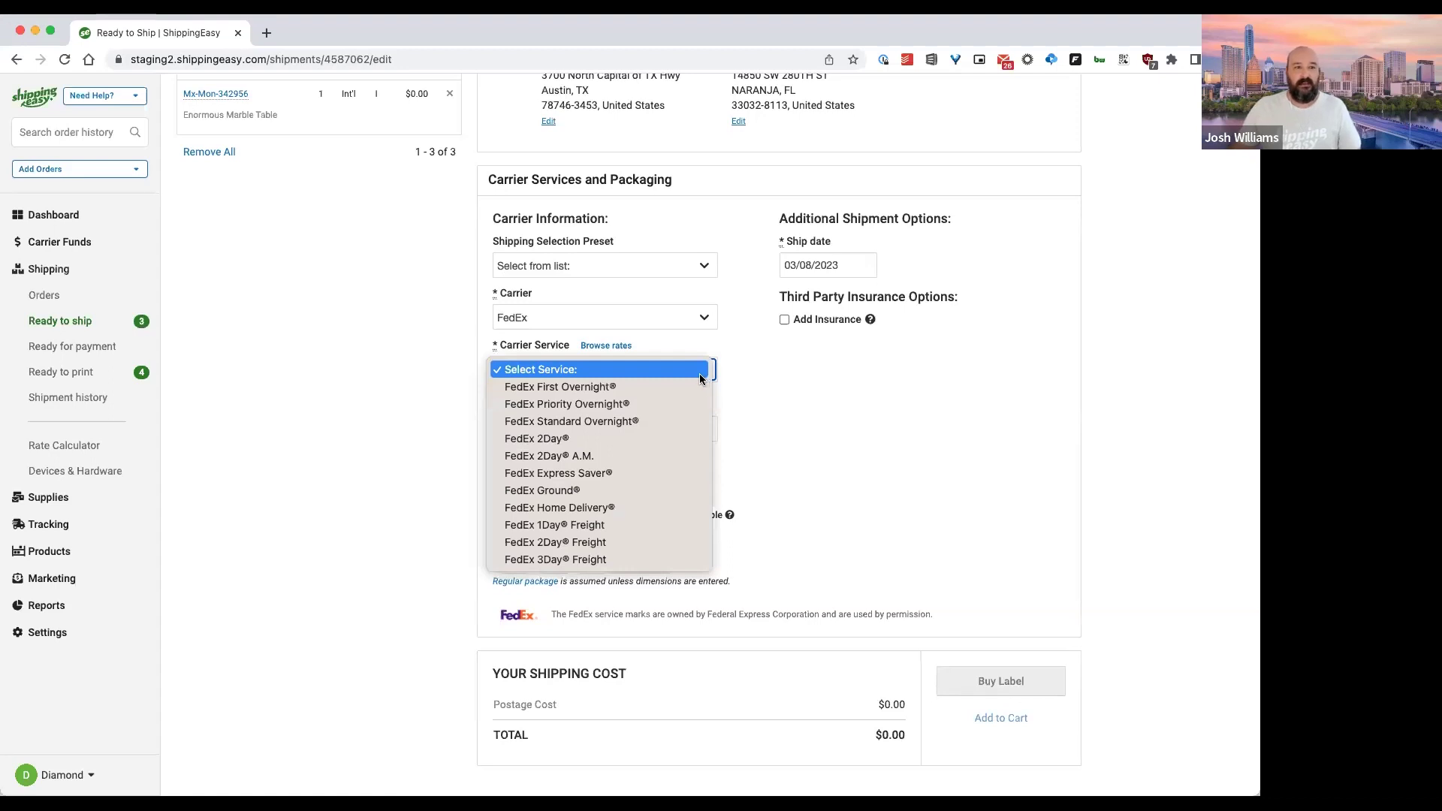
left_click(658, 509)
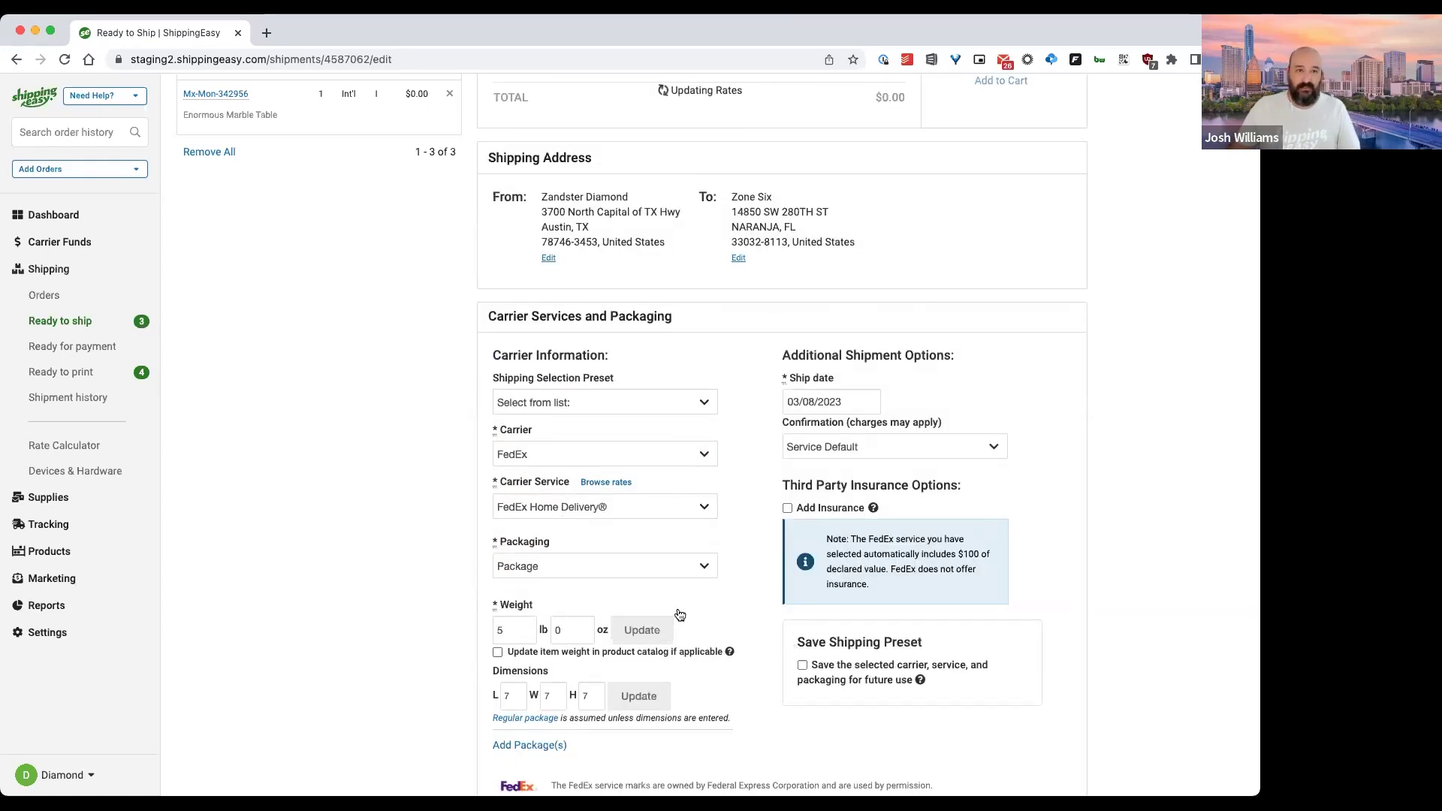
Step: Examine the postage cost, additional fees and total for the FedEx Home Delivery shipment
scroll(582, 666, "down", 1)
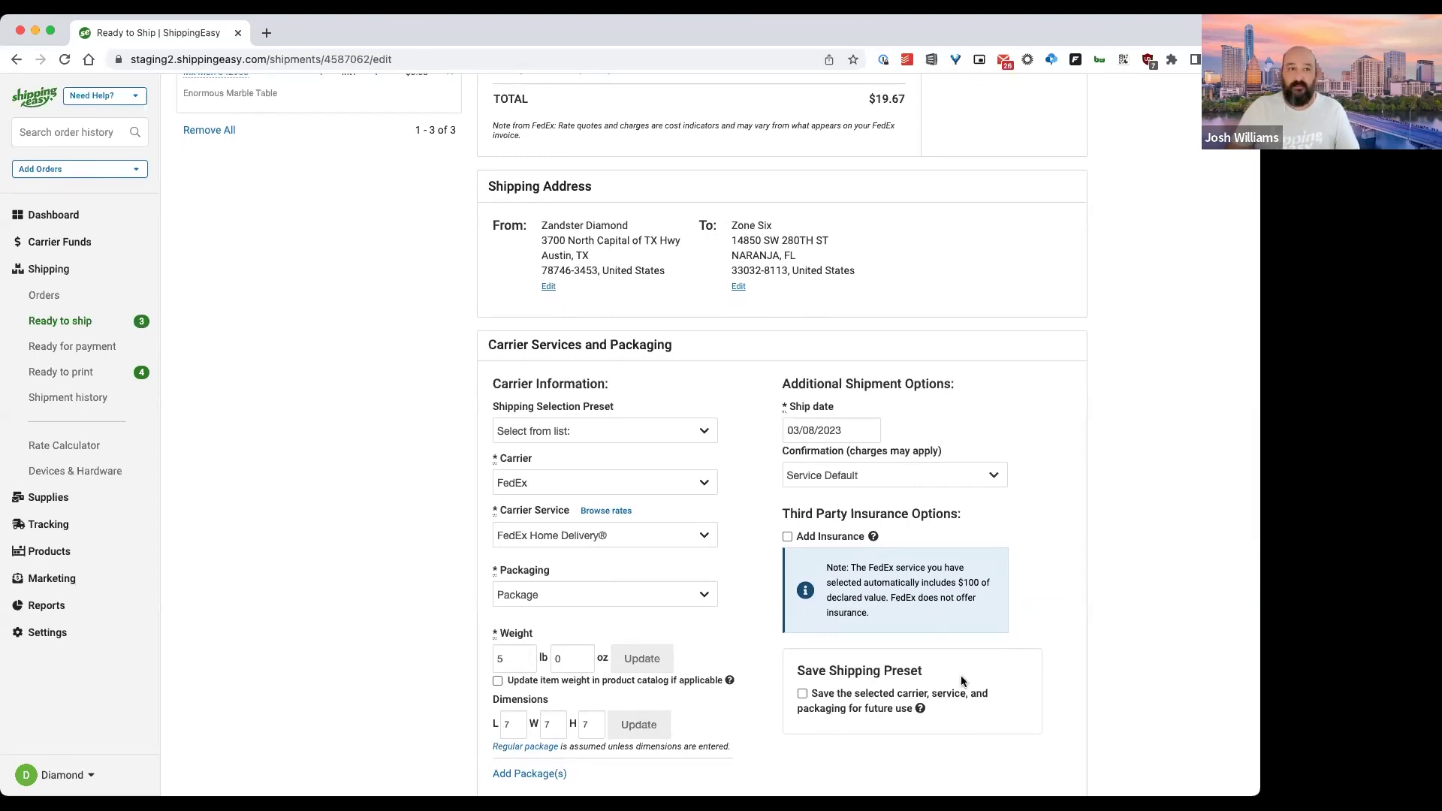
scroll(965, 682, "up", 5)
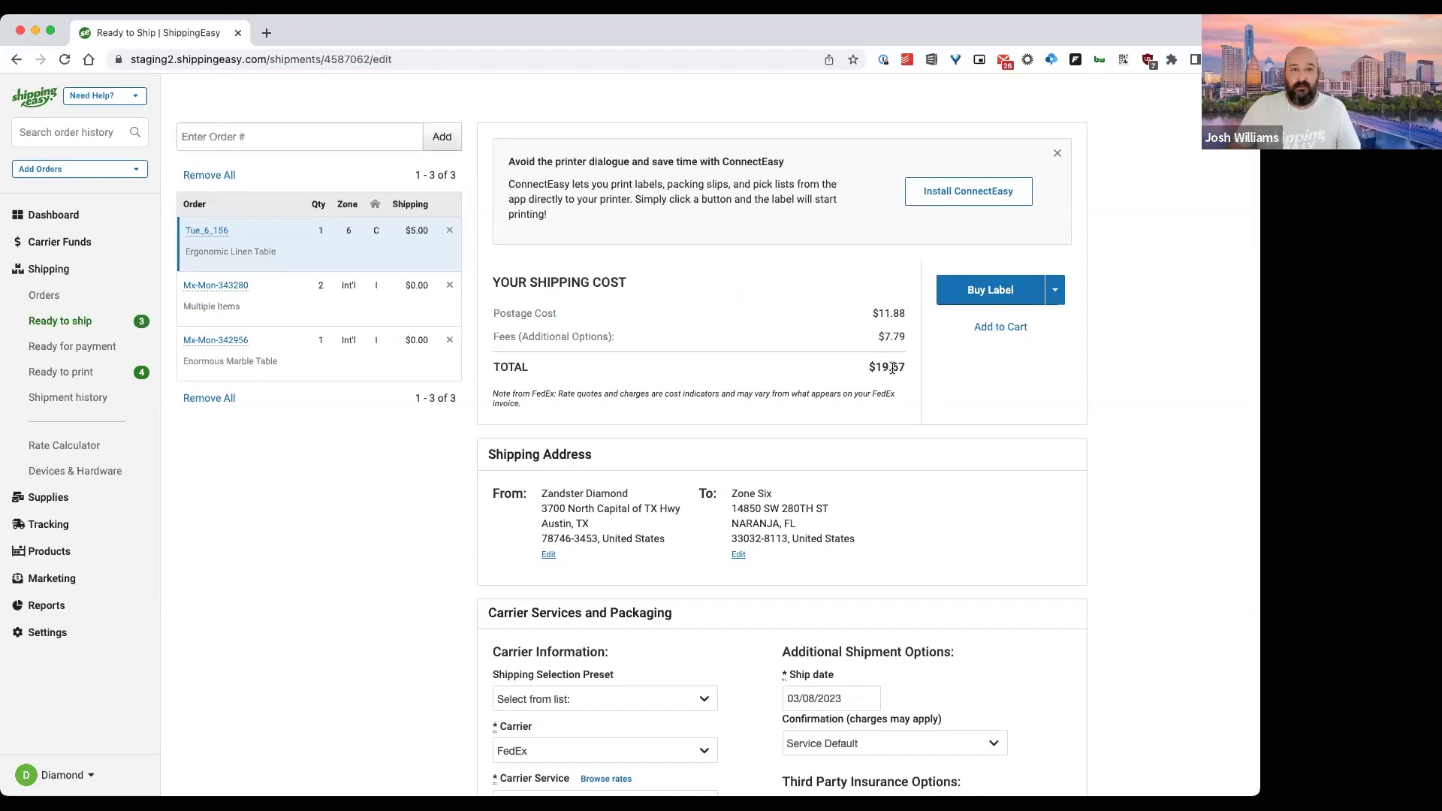
left_click_drag(867, 309, 903, 308)
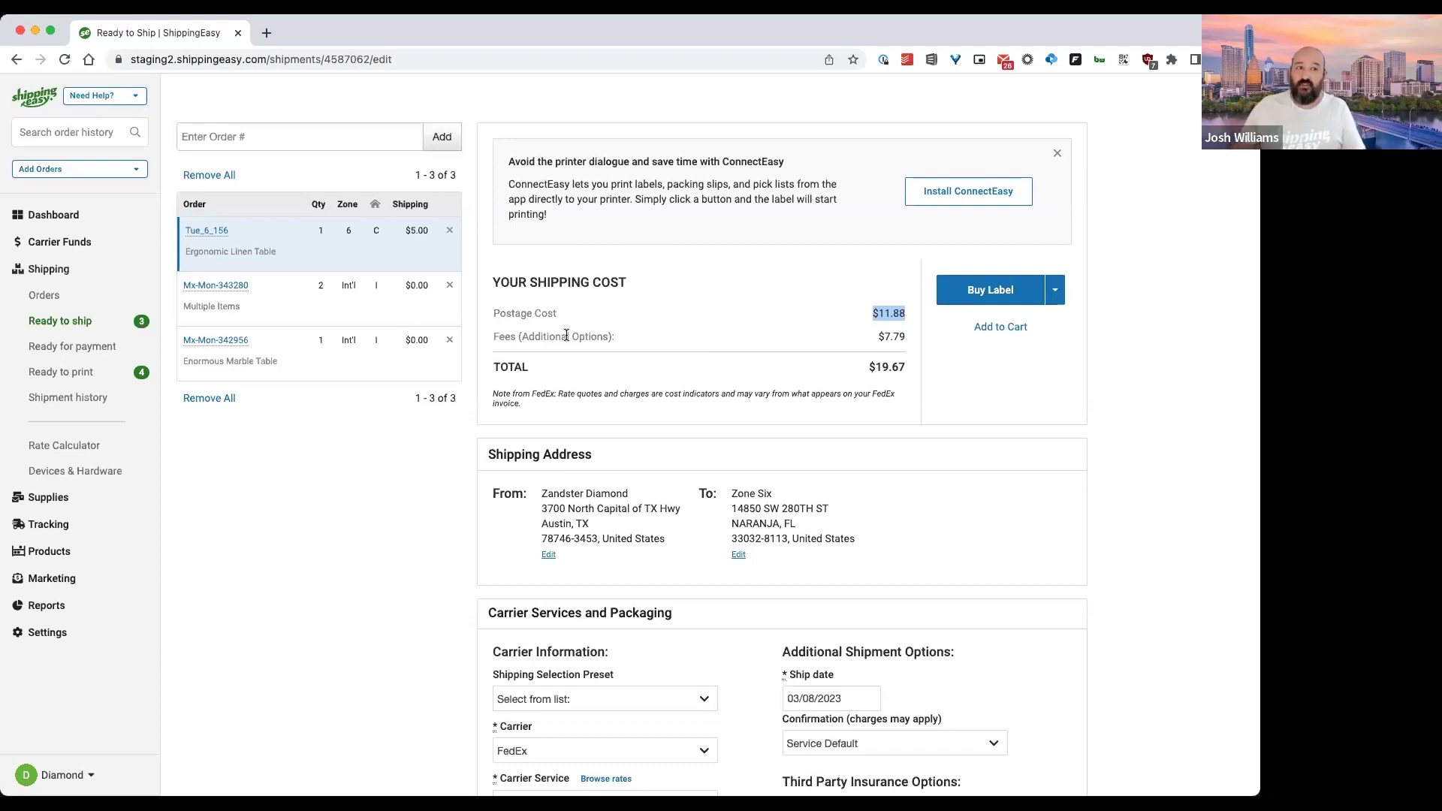
left_click_drag(908, 372, 855, 342)
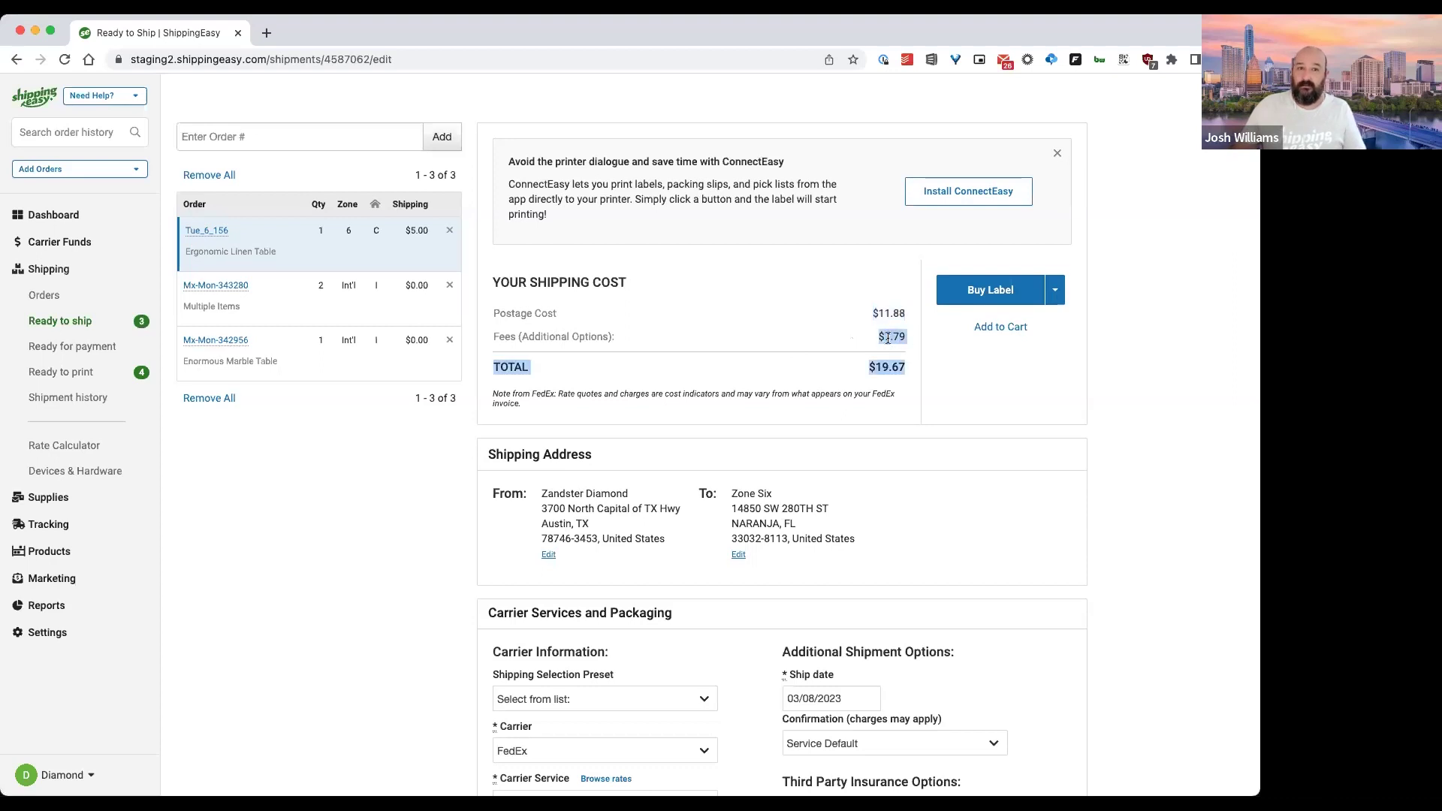
left_click(976, 418)
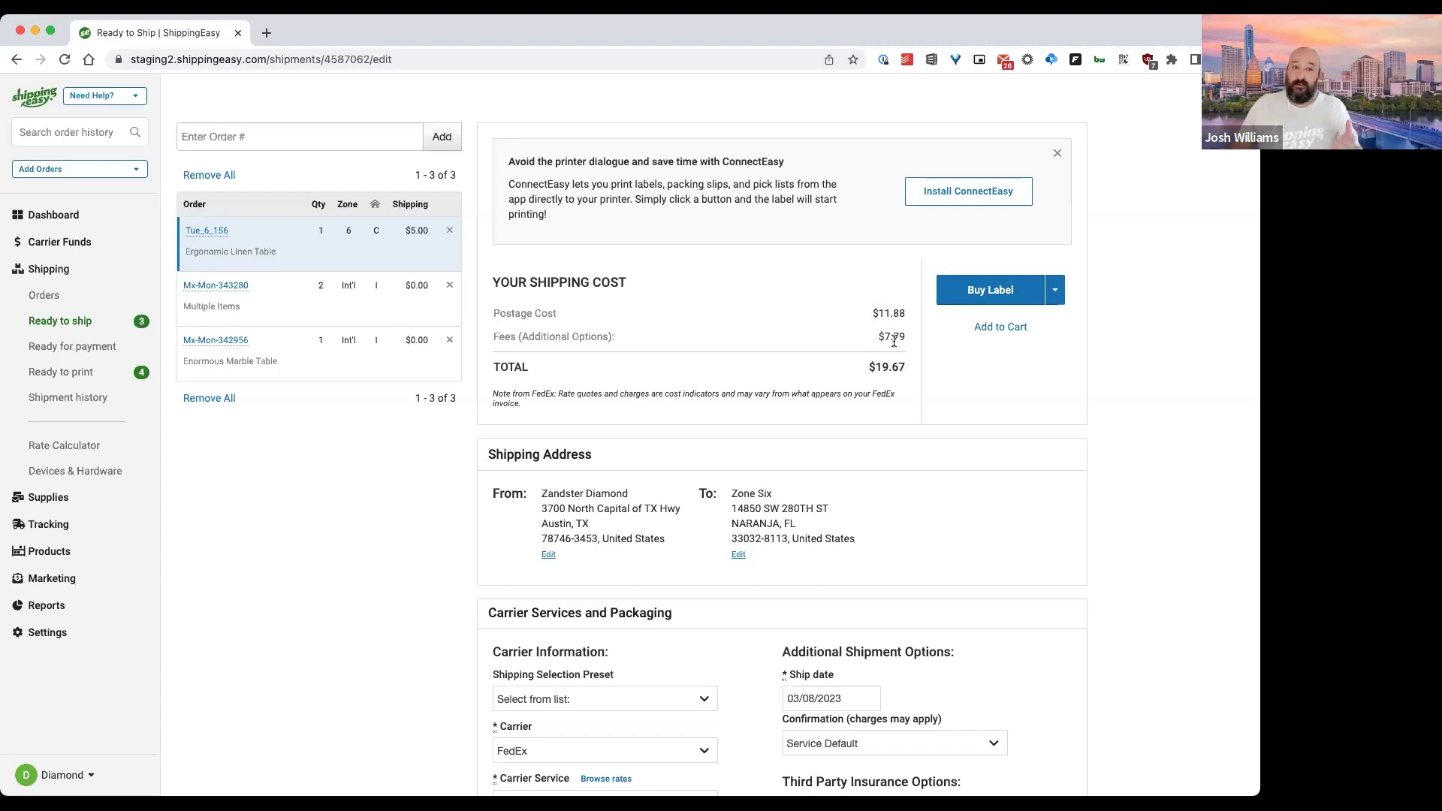
left_click_drag(869, 368, 901, 367)
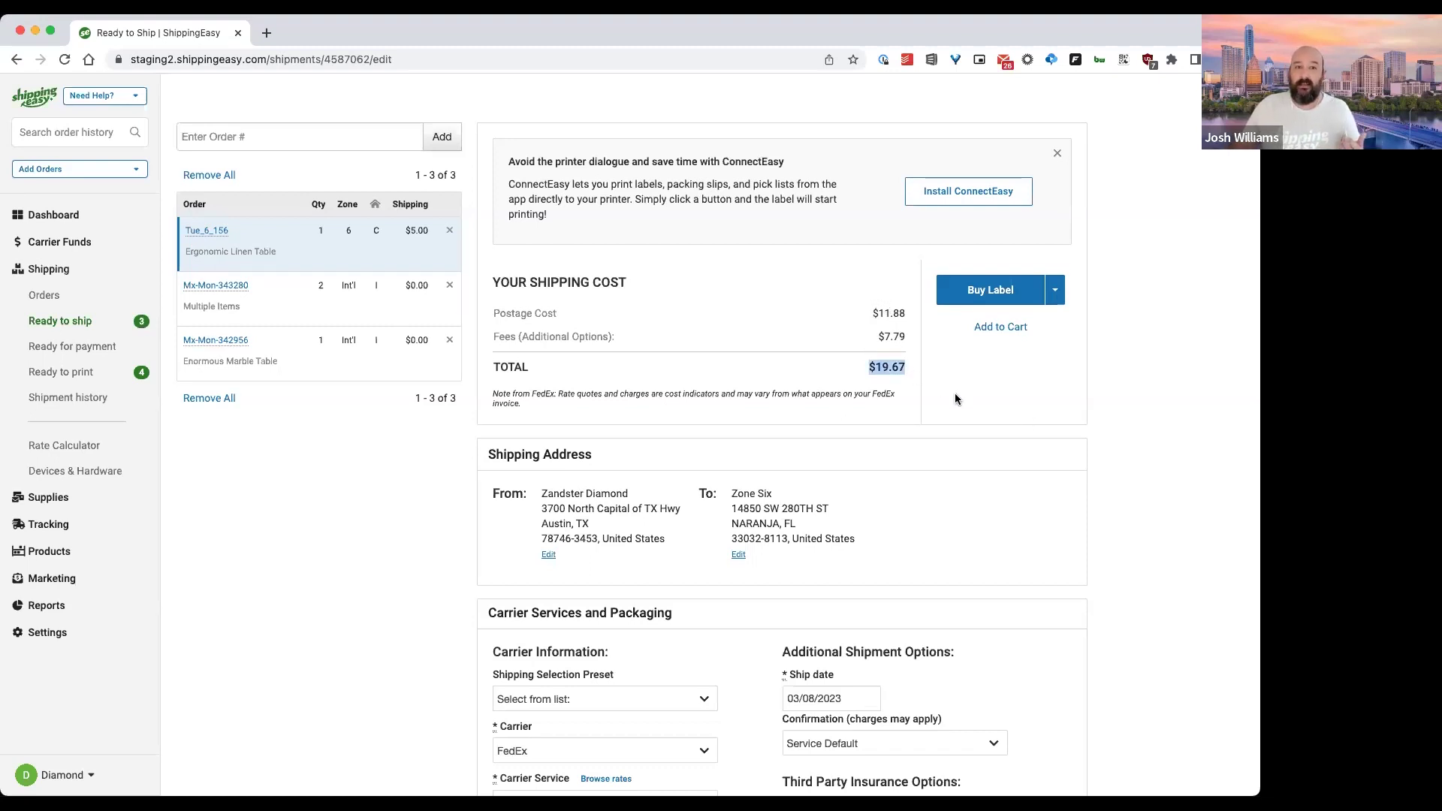
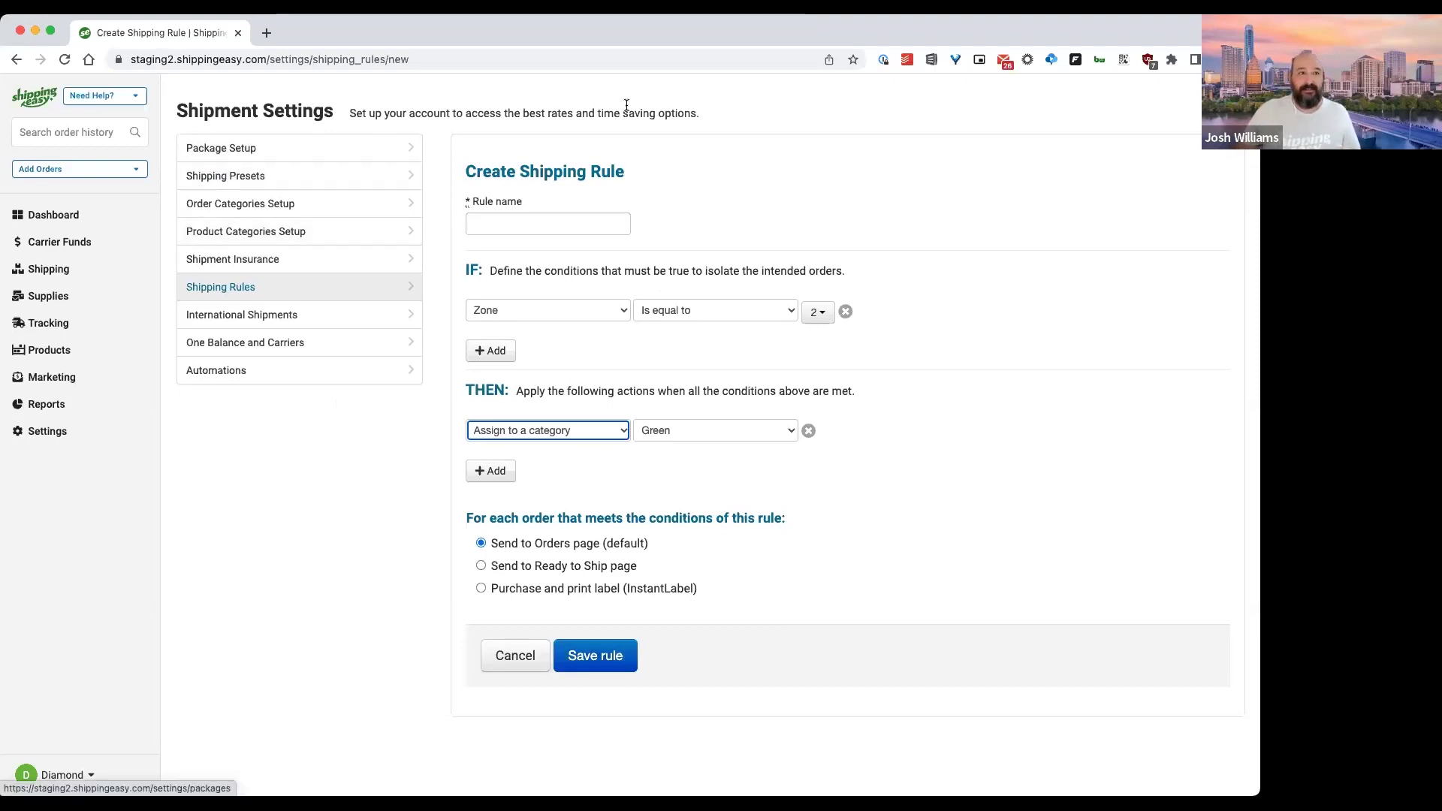
Step: Edit the saved 2 lbs package in the package setup, set its Add to Weight to 0 lb, and save it
left_click(756, 108)
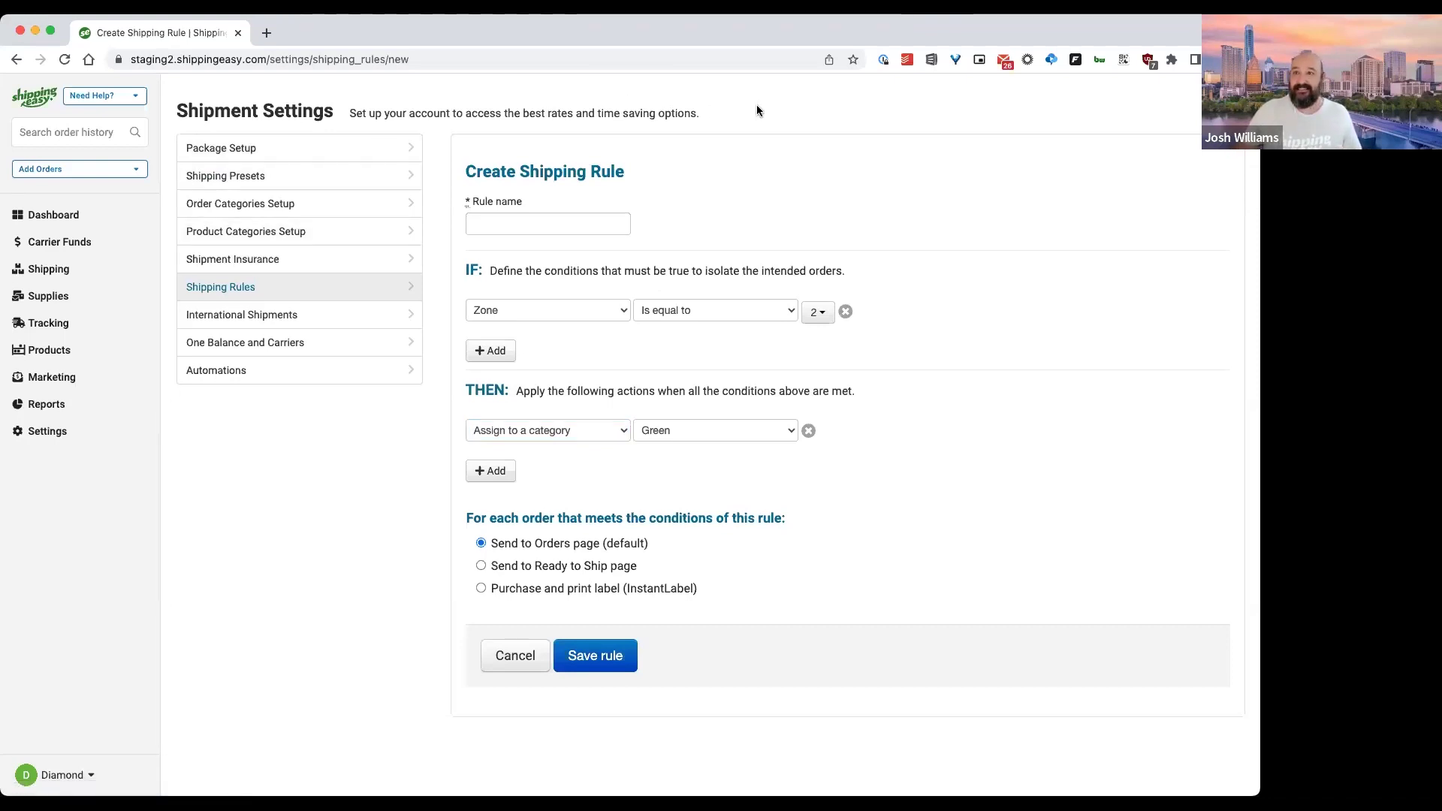
left_click(238, 149)
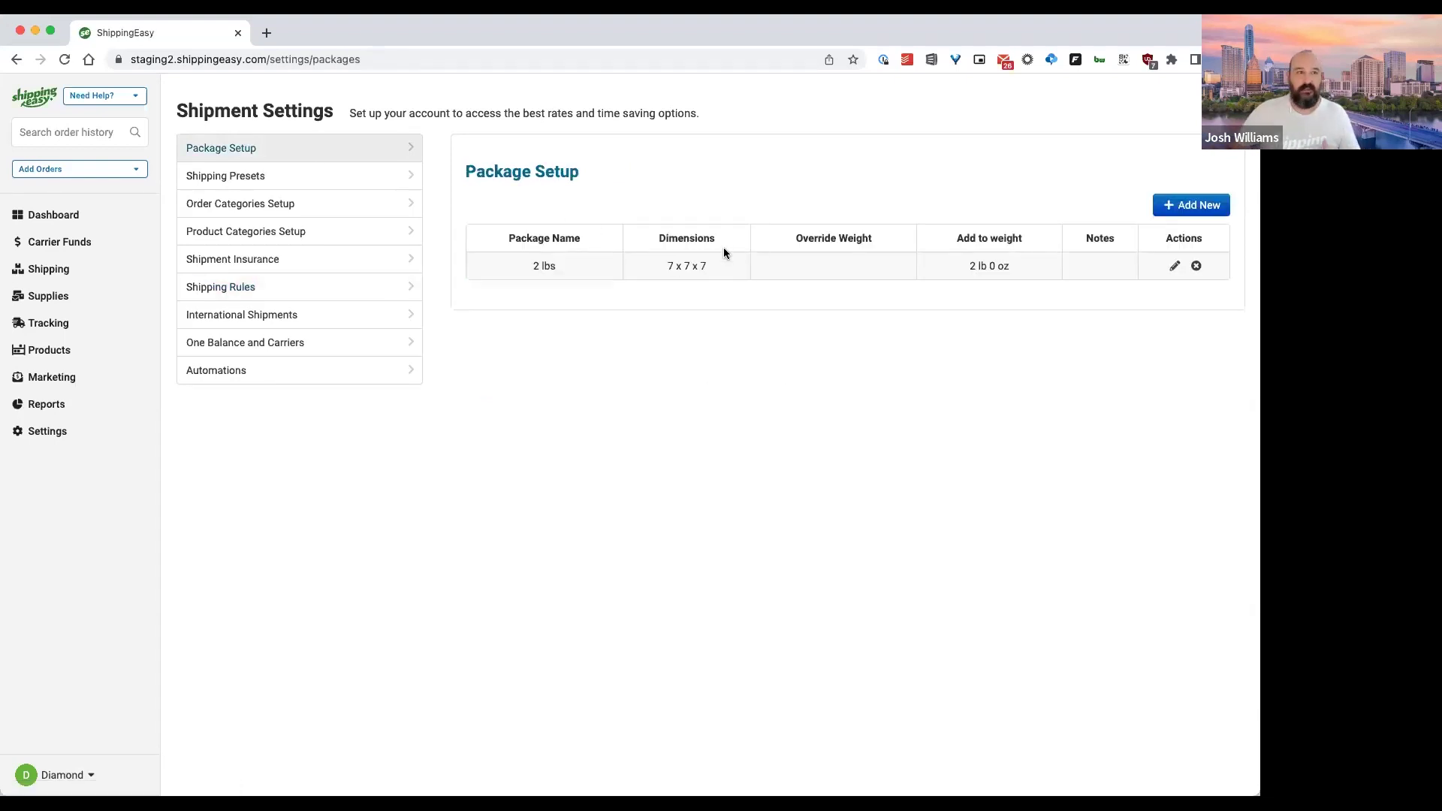
left_click_drag(665, 265, 709, 264)
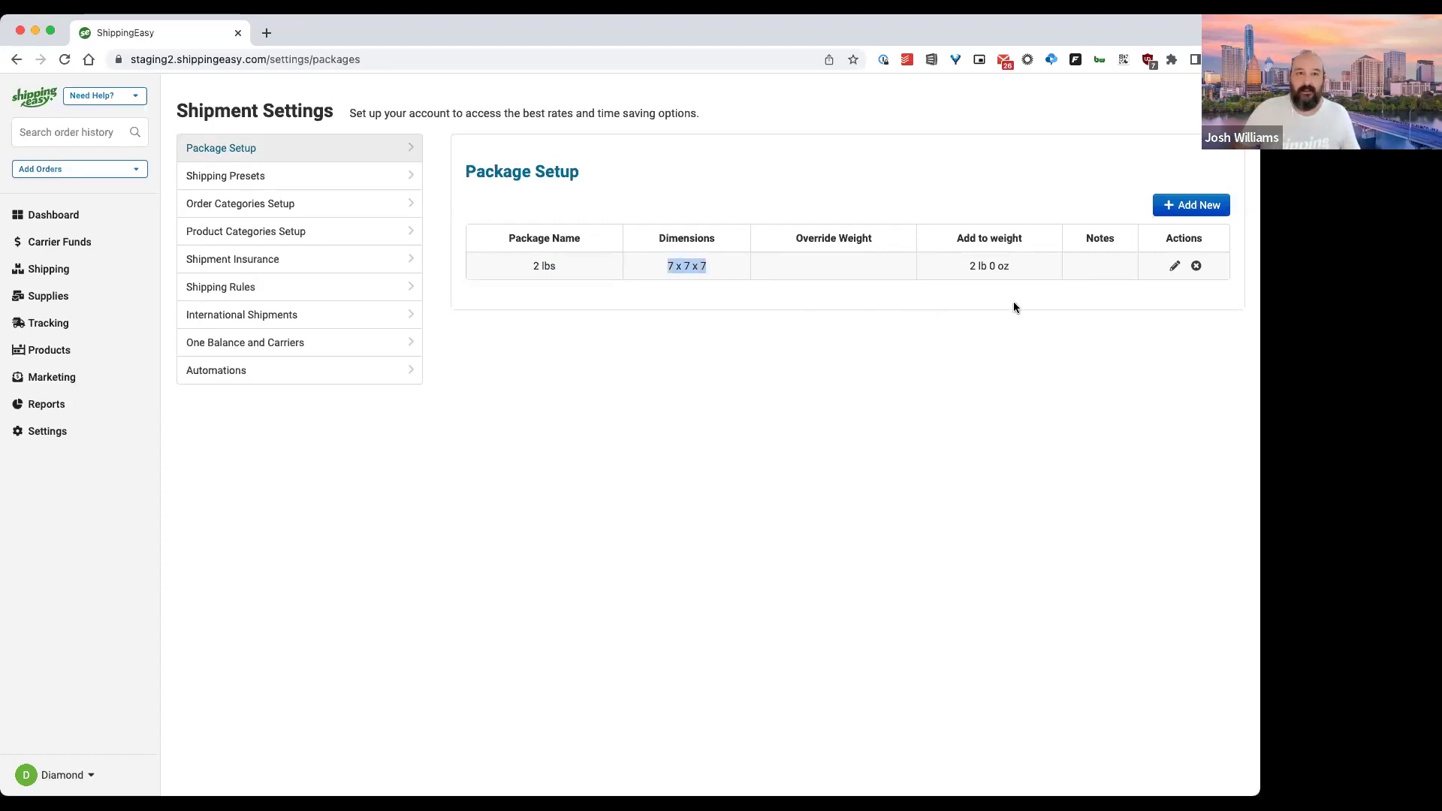
left_click(1175, 266)
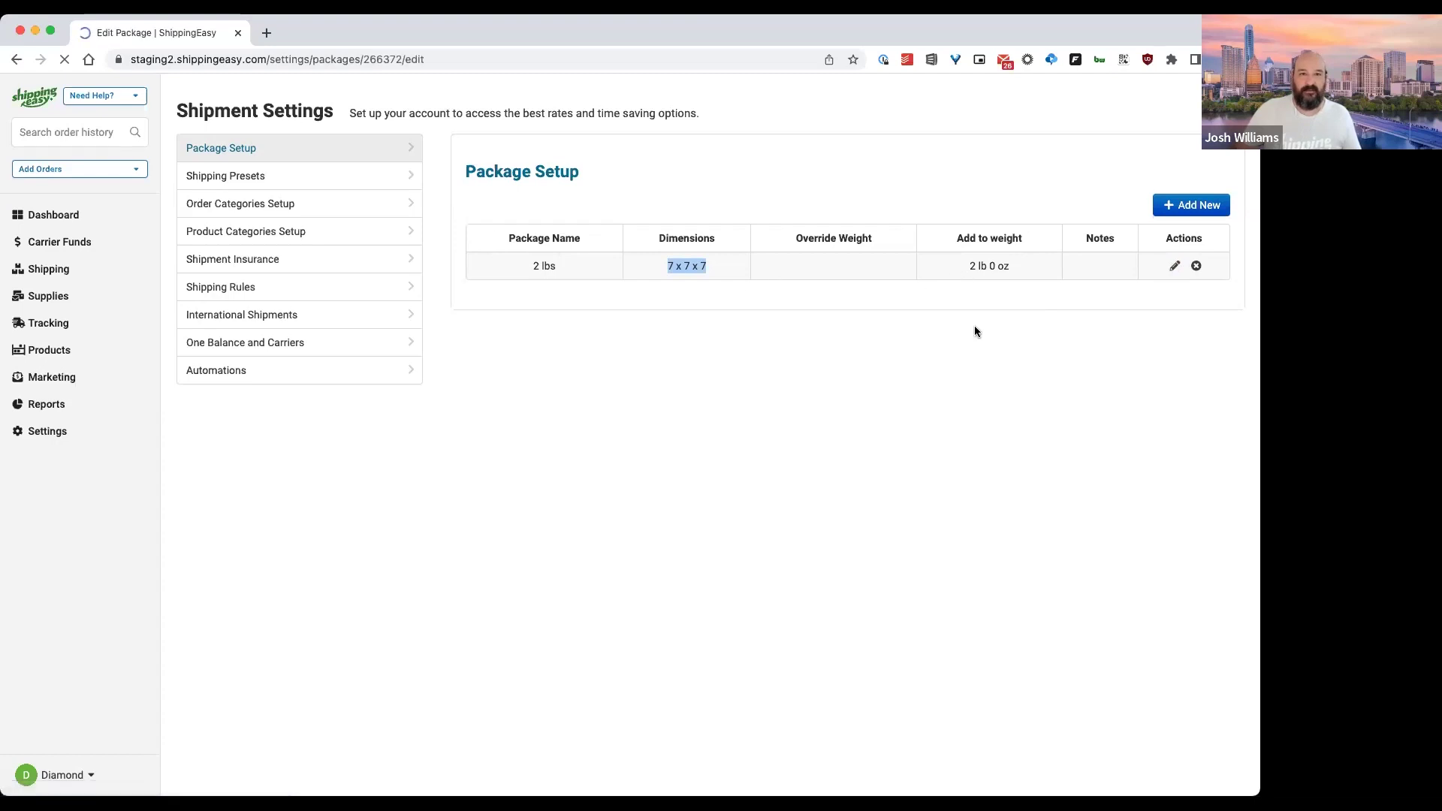
left_click(626, 434)
left_click(626, 434)
left_click(674, 549)
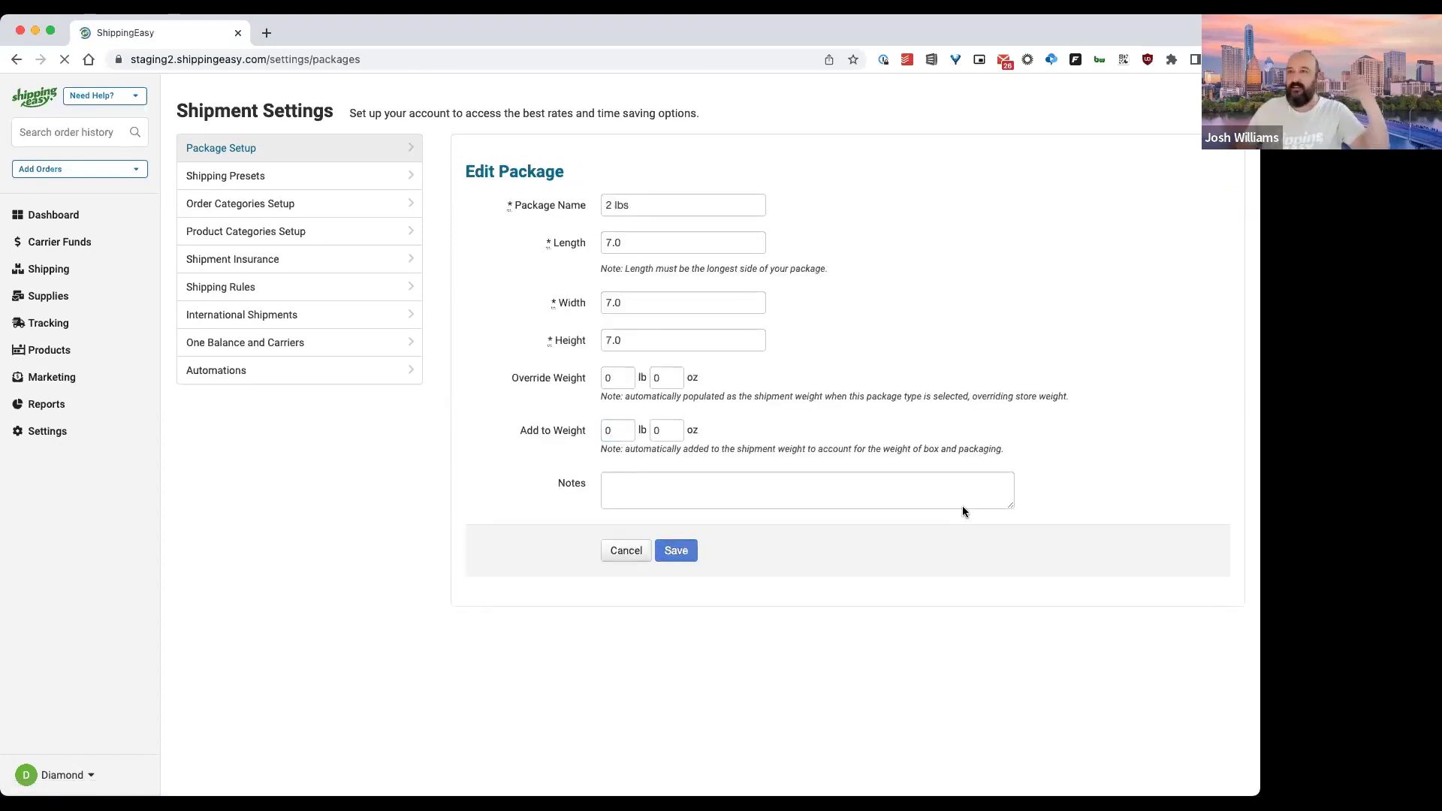
Step: Start a new domestic shipping preset using USPS, the Priority Mail service and the custom 2 lbs package
left_click(335, 178)
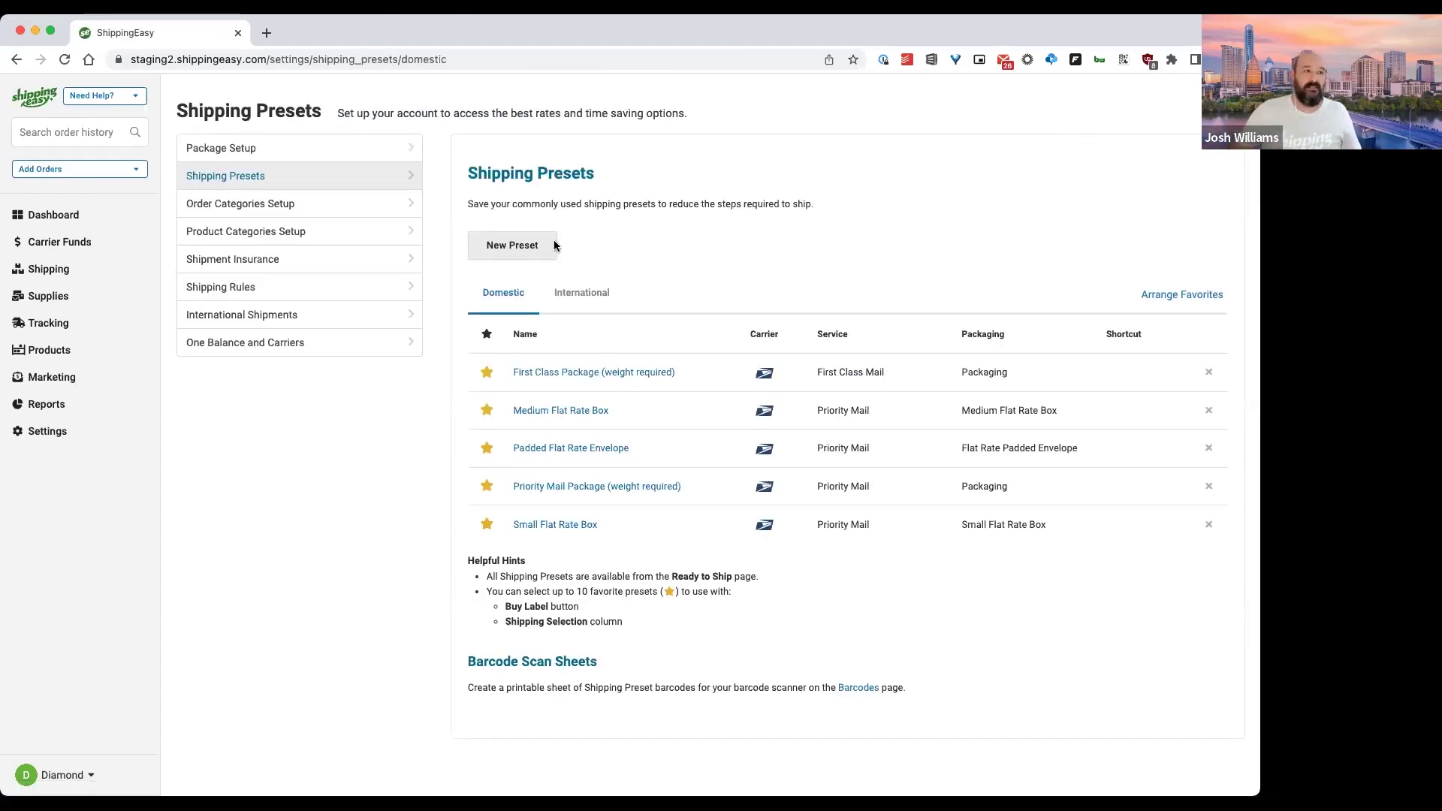
left_click(508, 246)
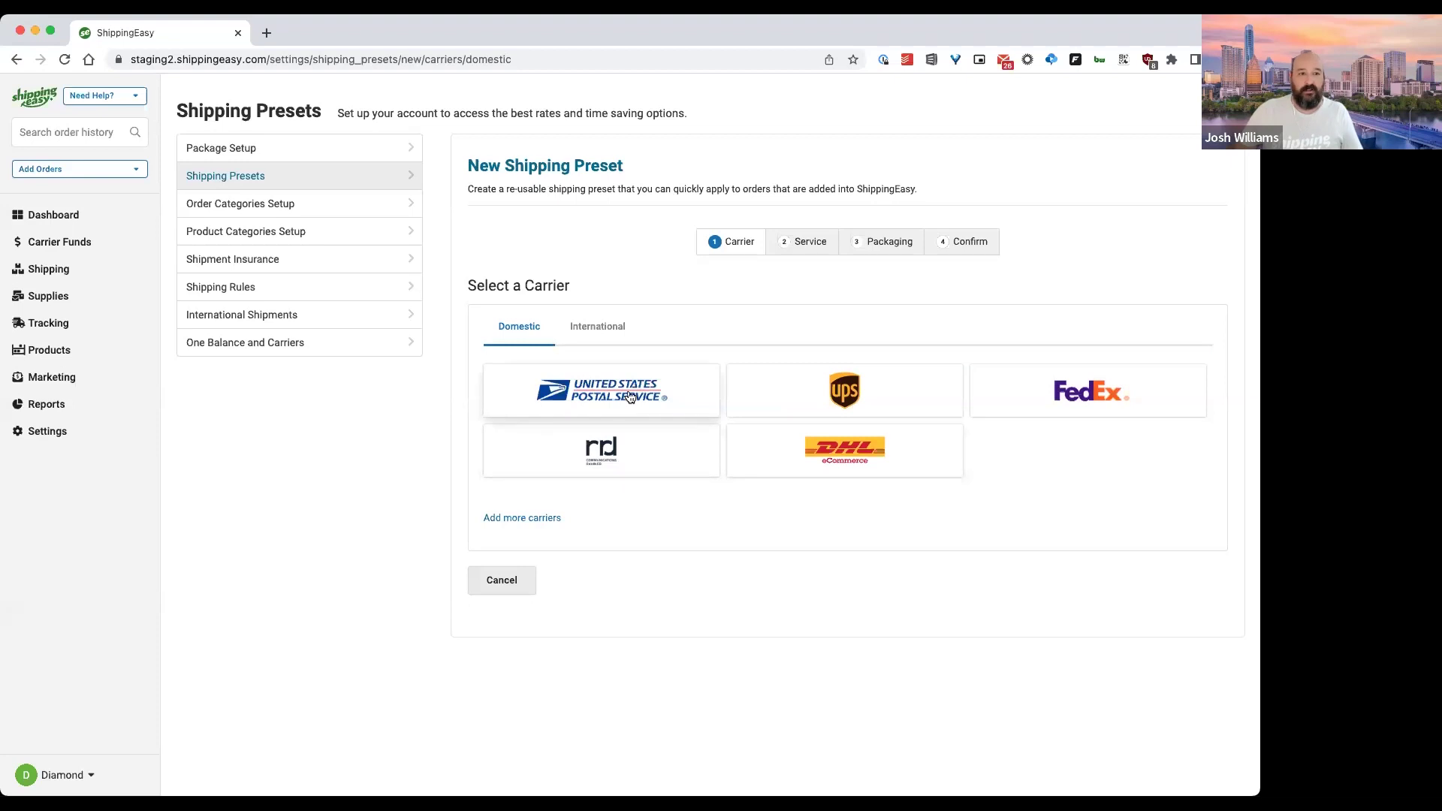
left_click(688, 396)
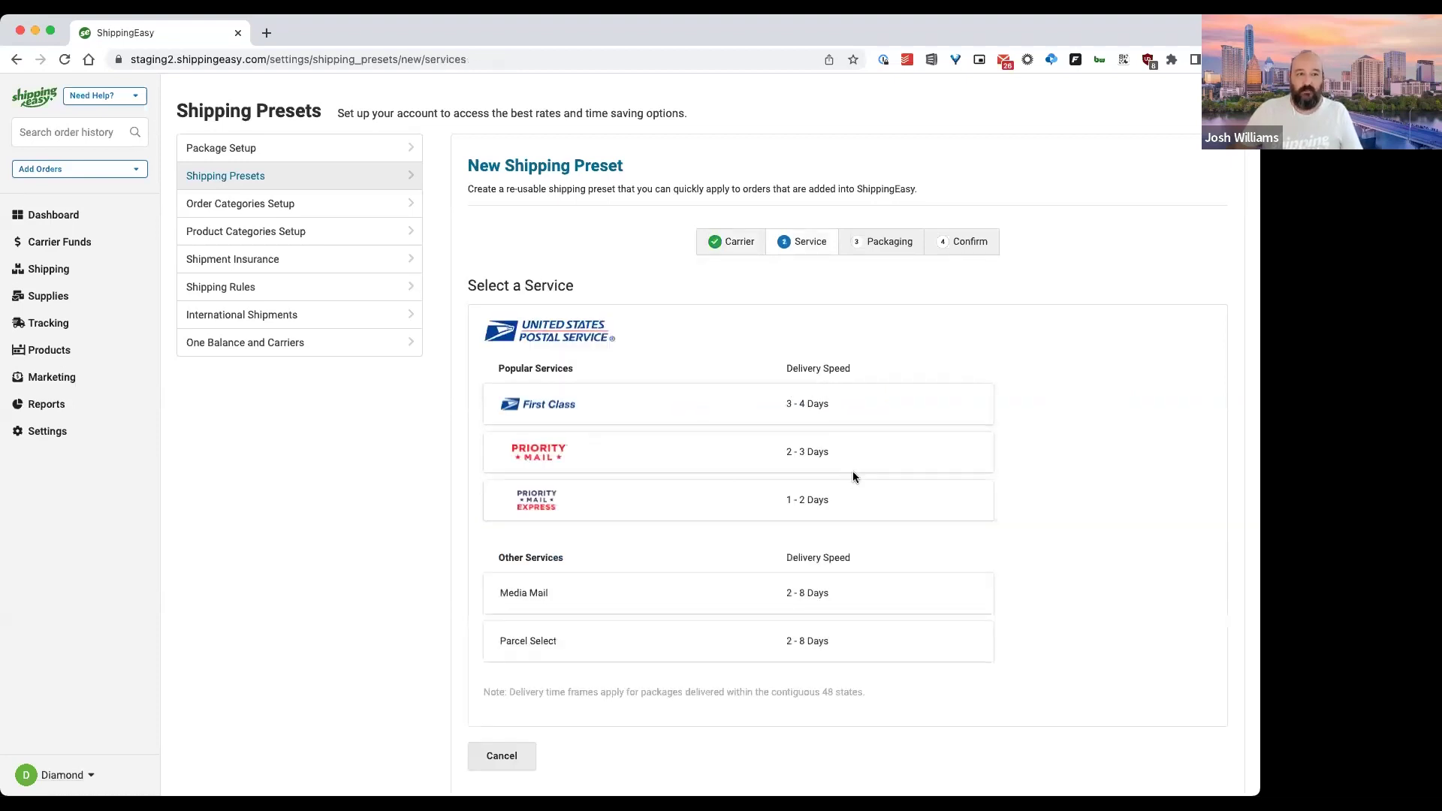
left_click(705, 451)
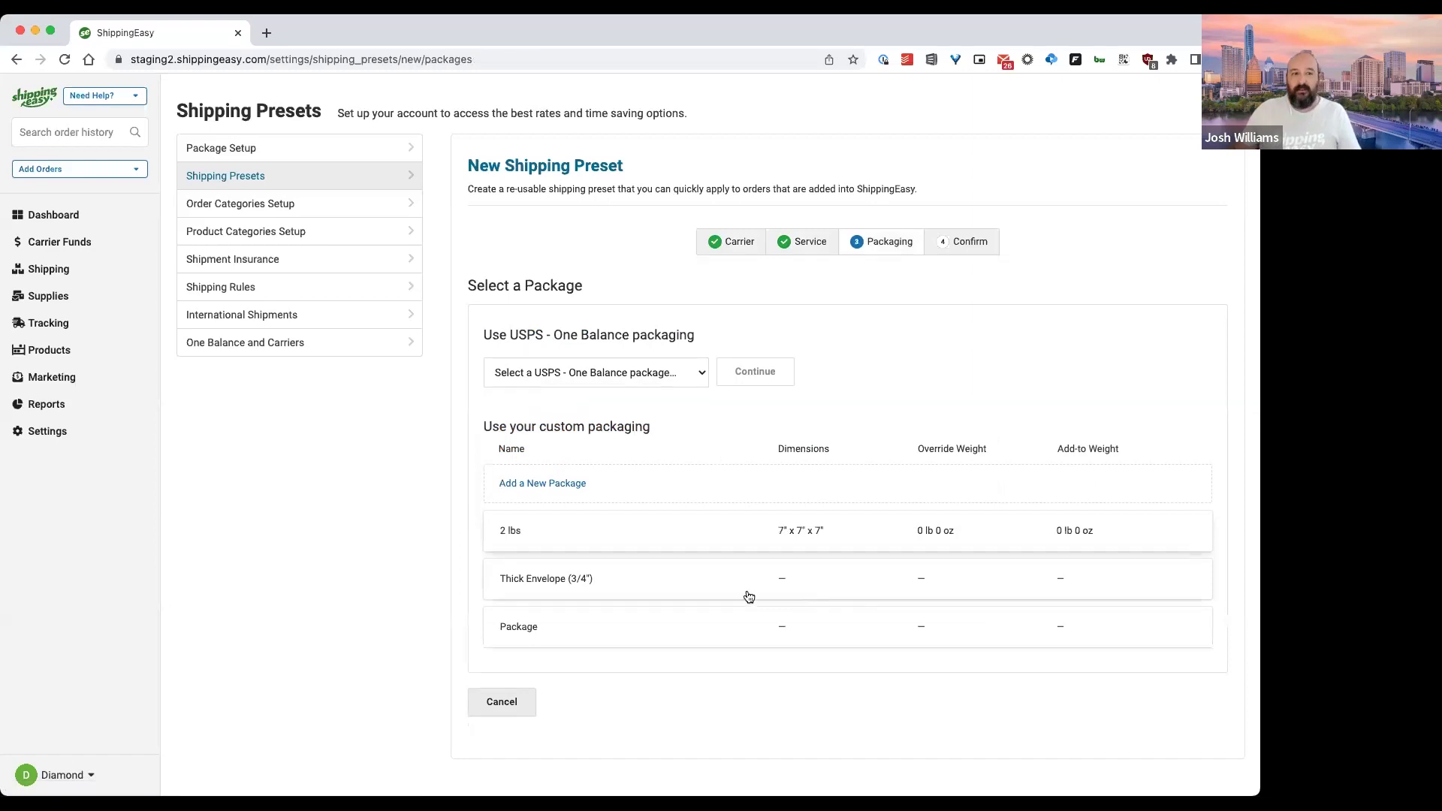
left_click(634, 536)
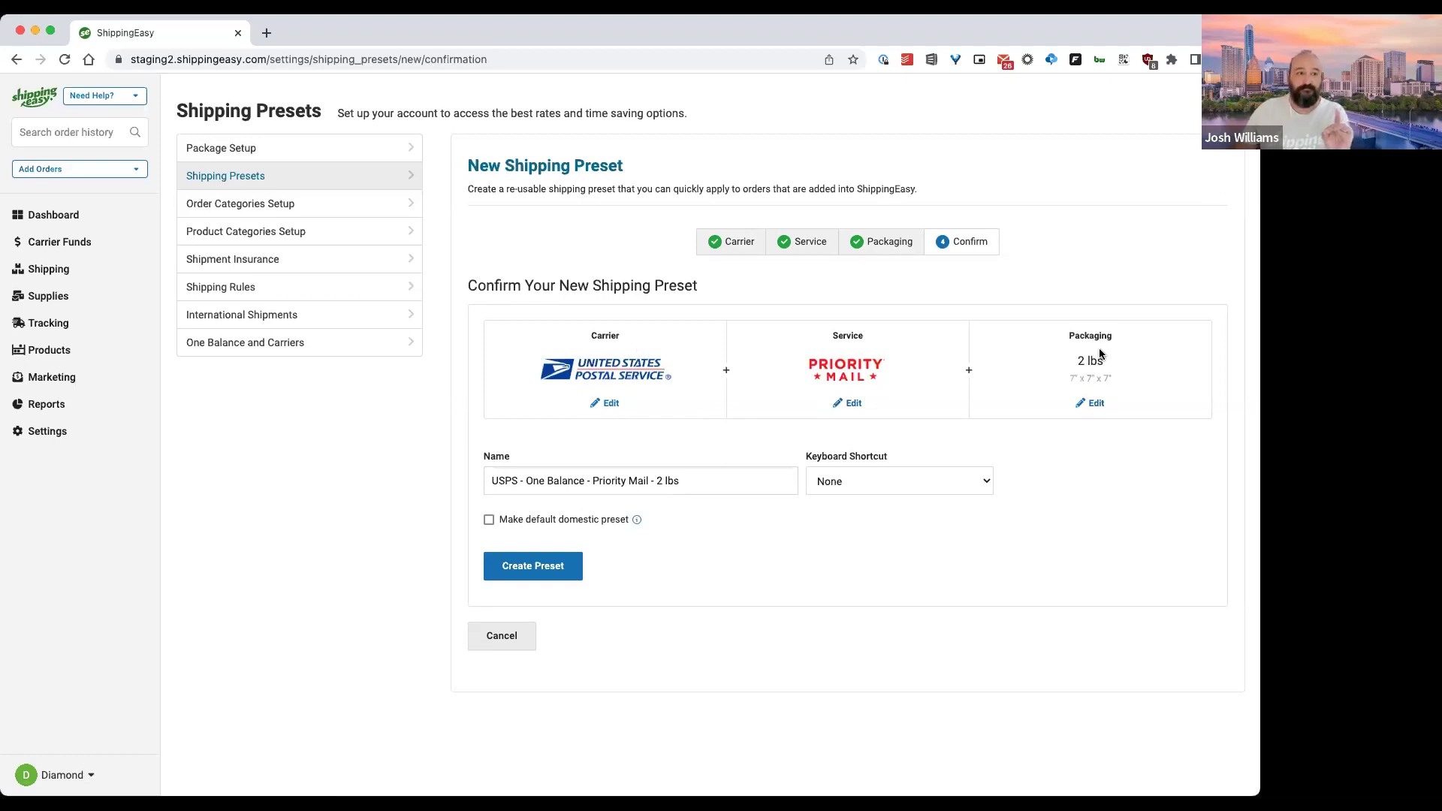
Step: Name the new preset "7x7x7 Box", leave it unset as the default domestic preset, and create it
left_click_drag(724, 479, 481, 476)
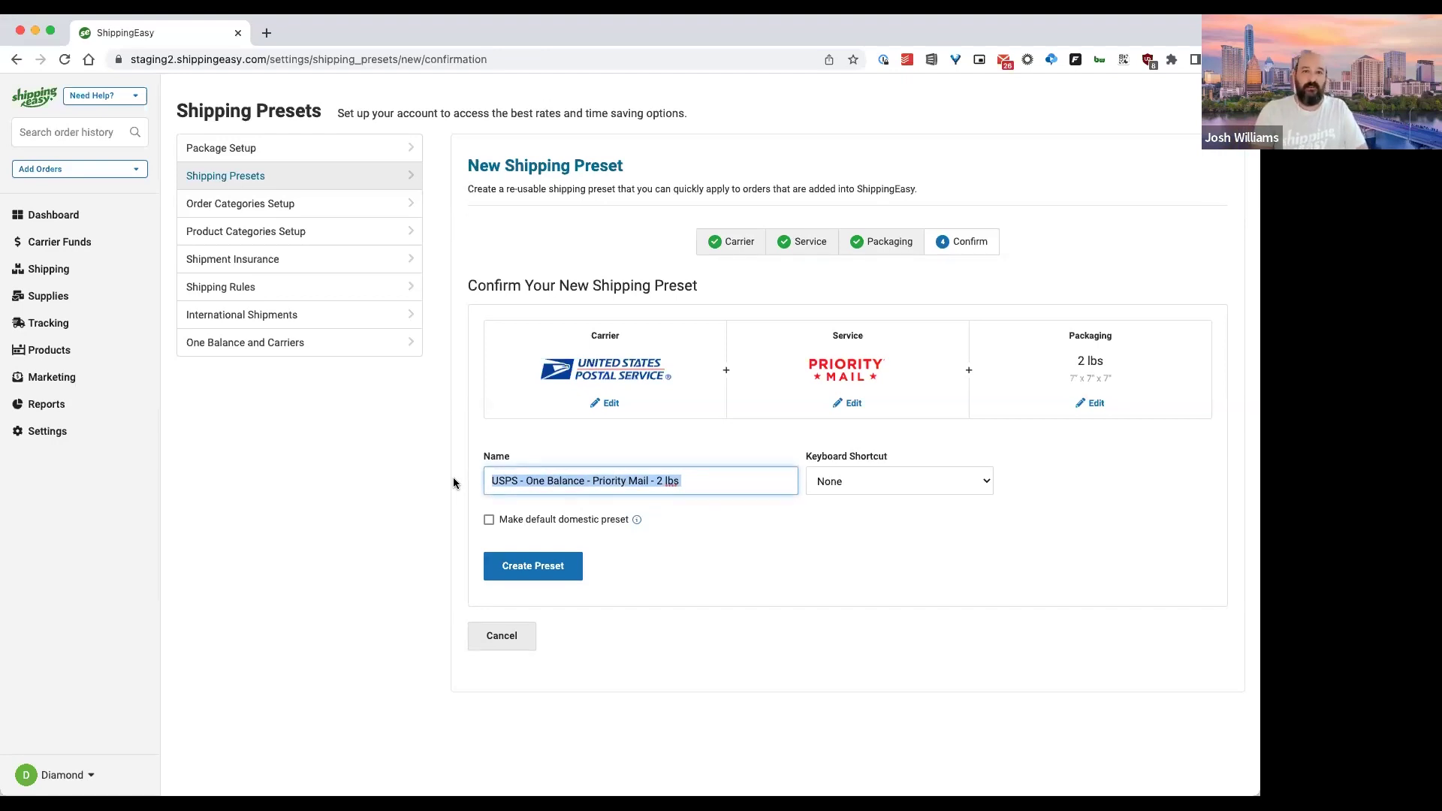
type("7x7x7")
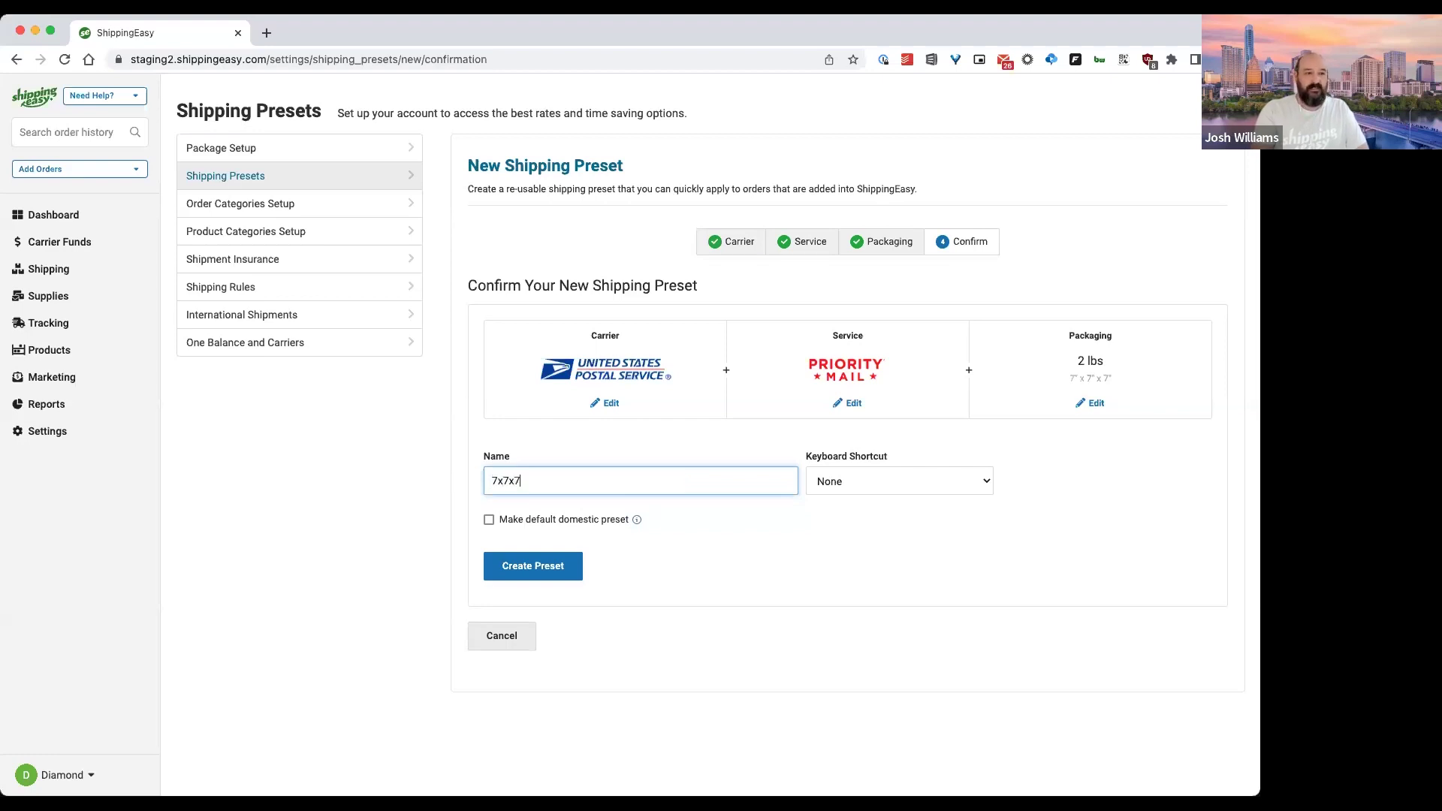
type(" Box")
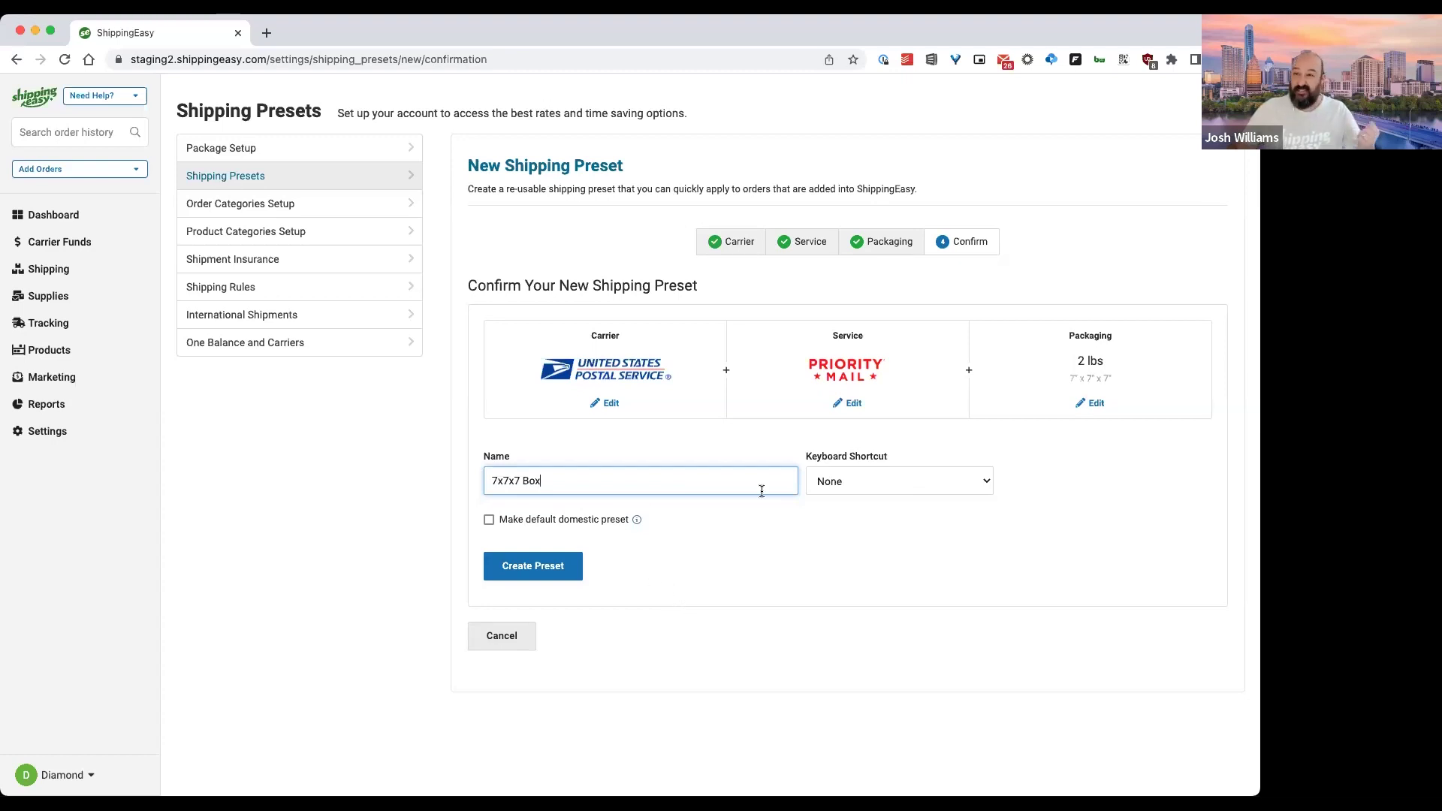
left_click(577, 526)
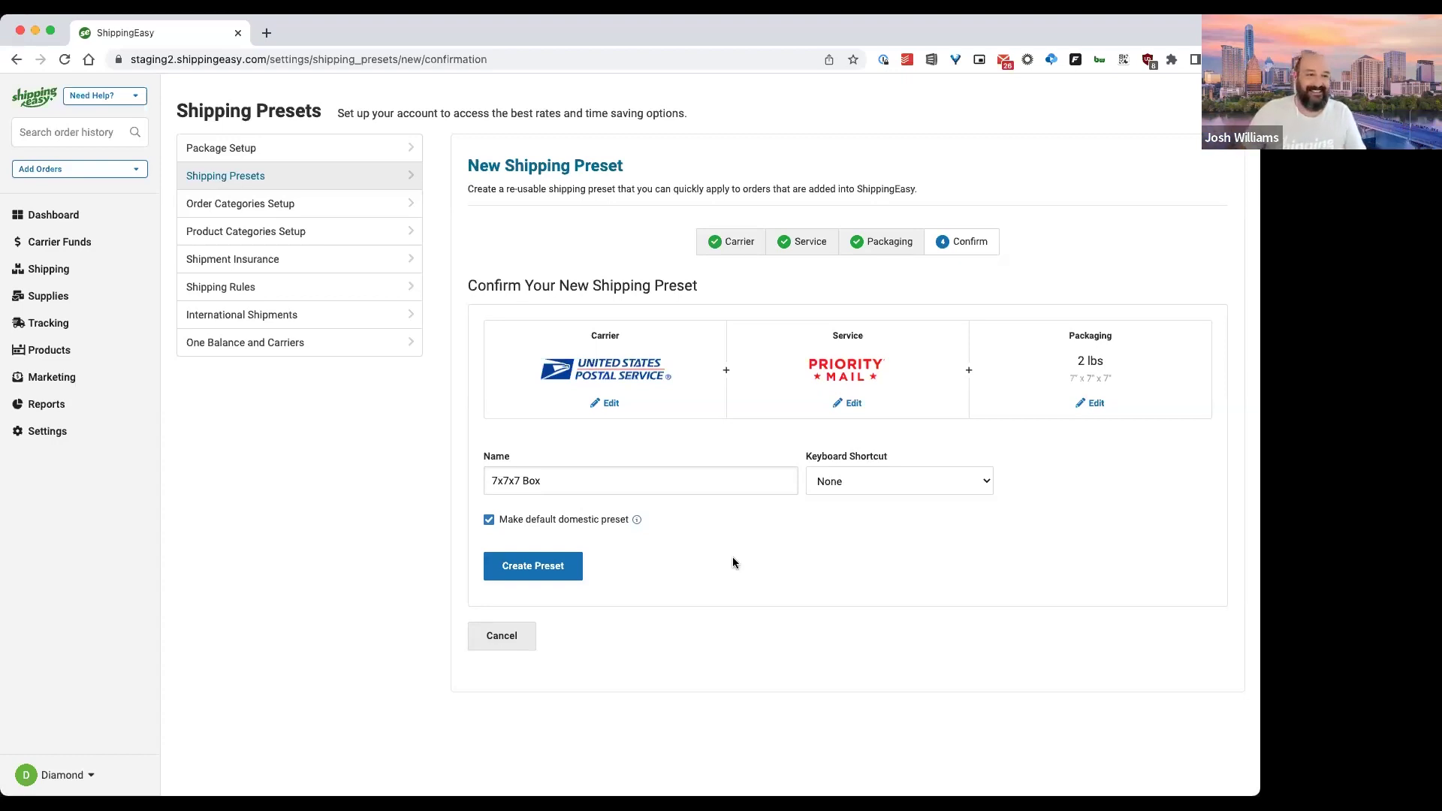
left_click(531, 519)
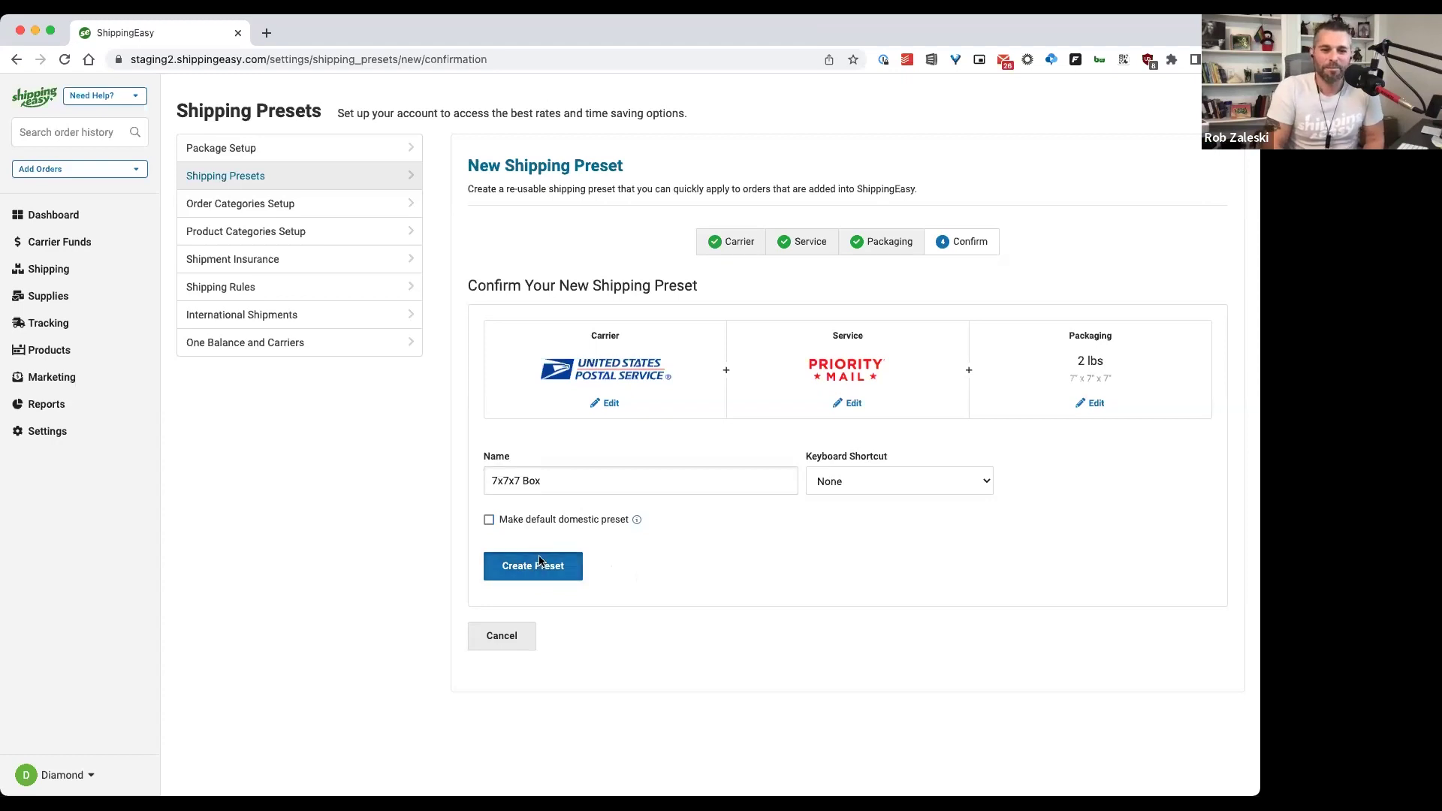
left_click(544, 565)
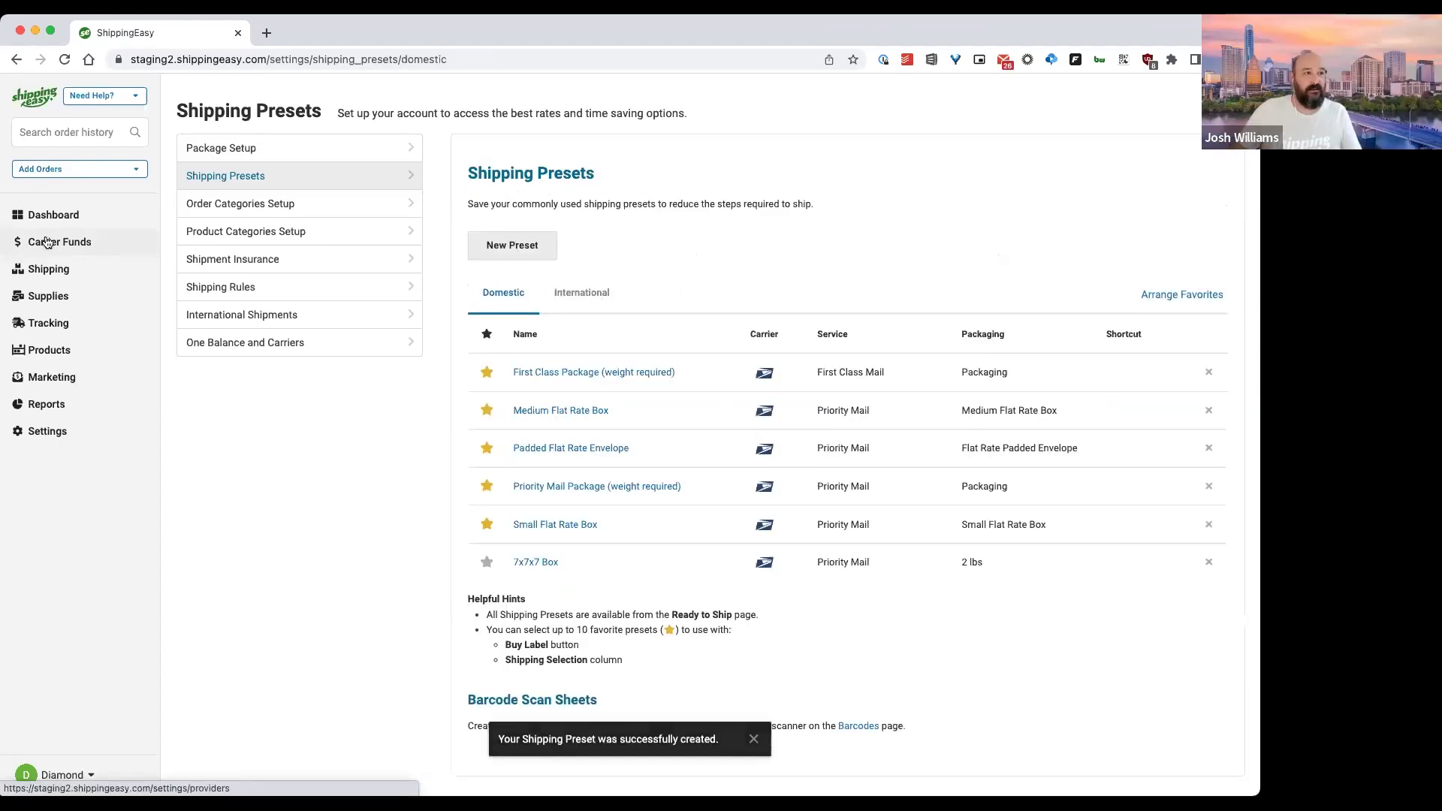
Step: Mark the 7x7x7 Box preset as a favorite in the domestic shipping presets
left_click(49, 270)
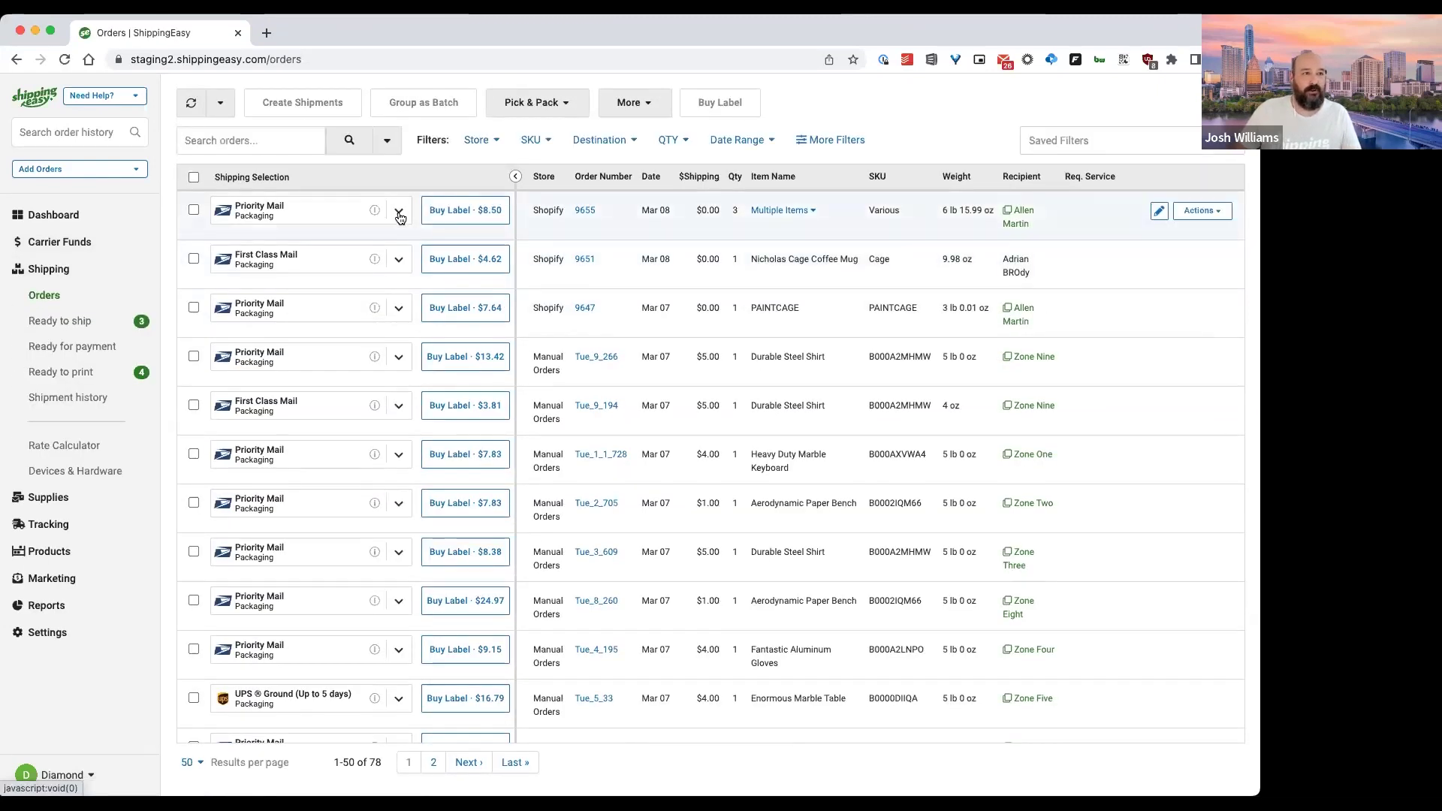
left_click(79, 633)
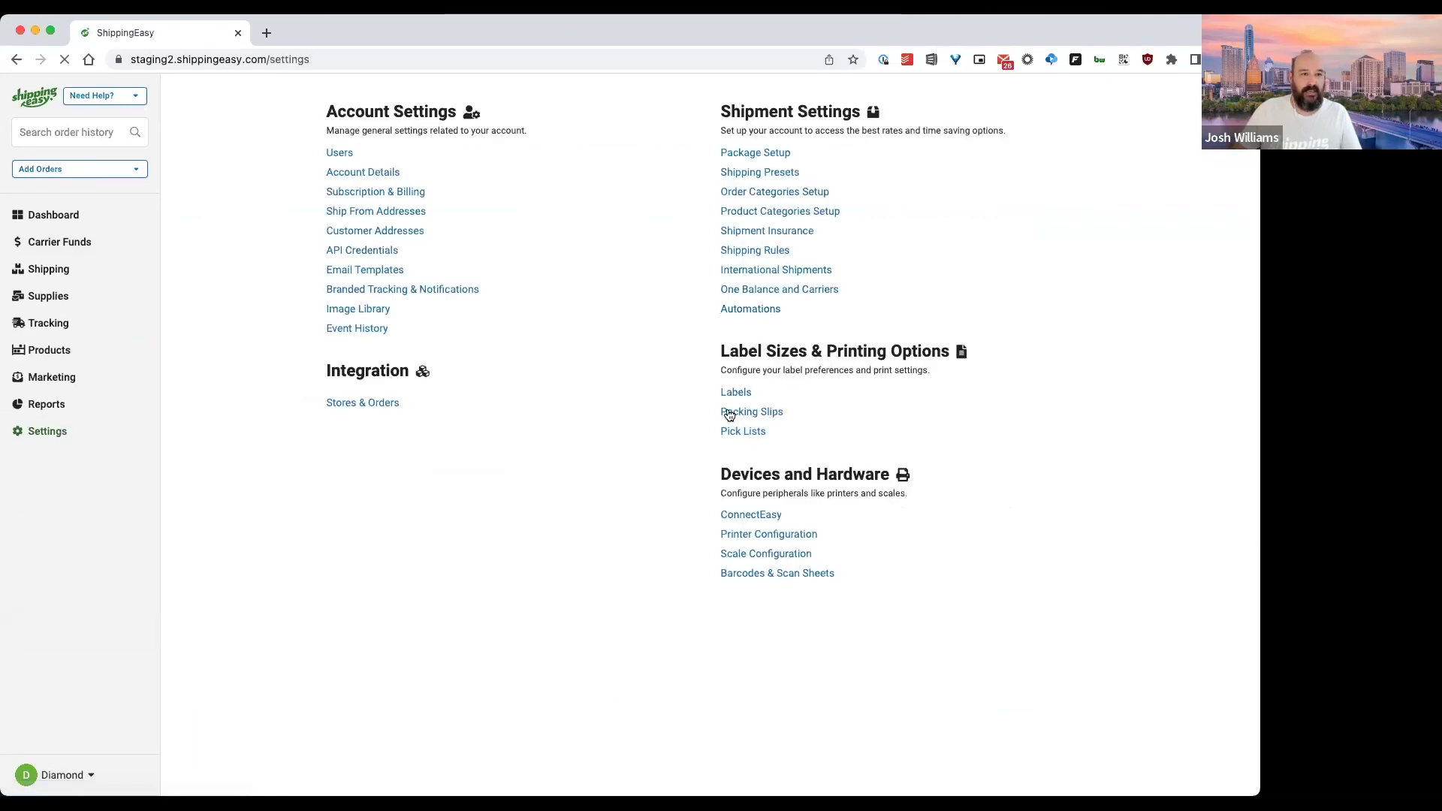
left_click(776, 175)
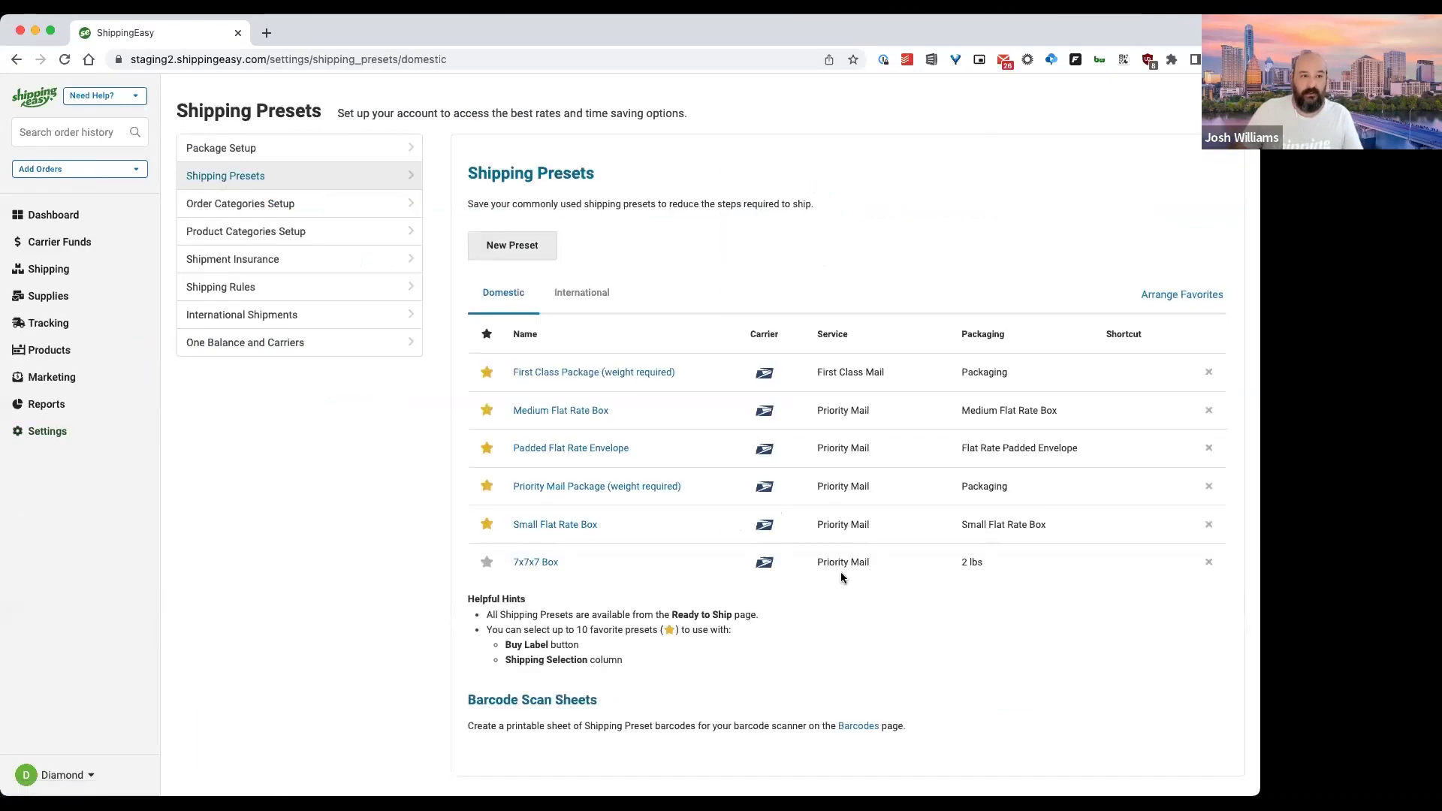
left_click(486, 562)
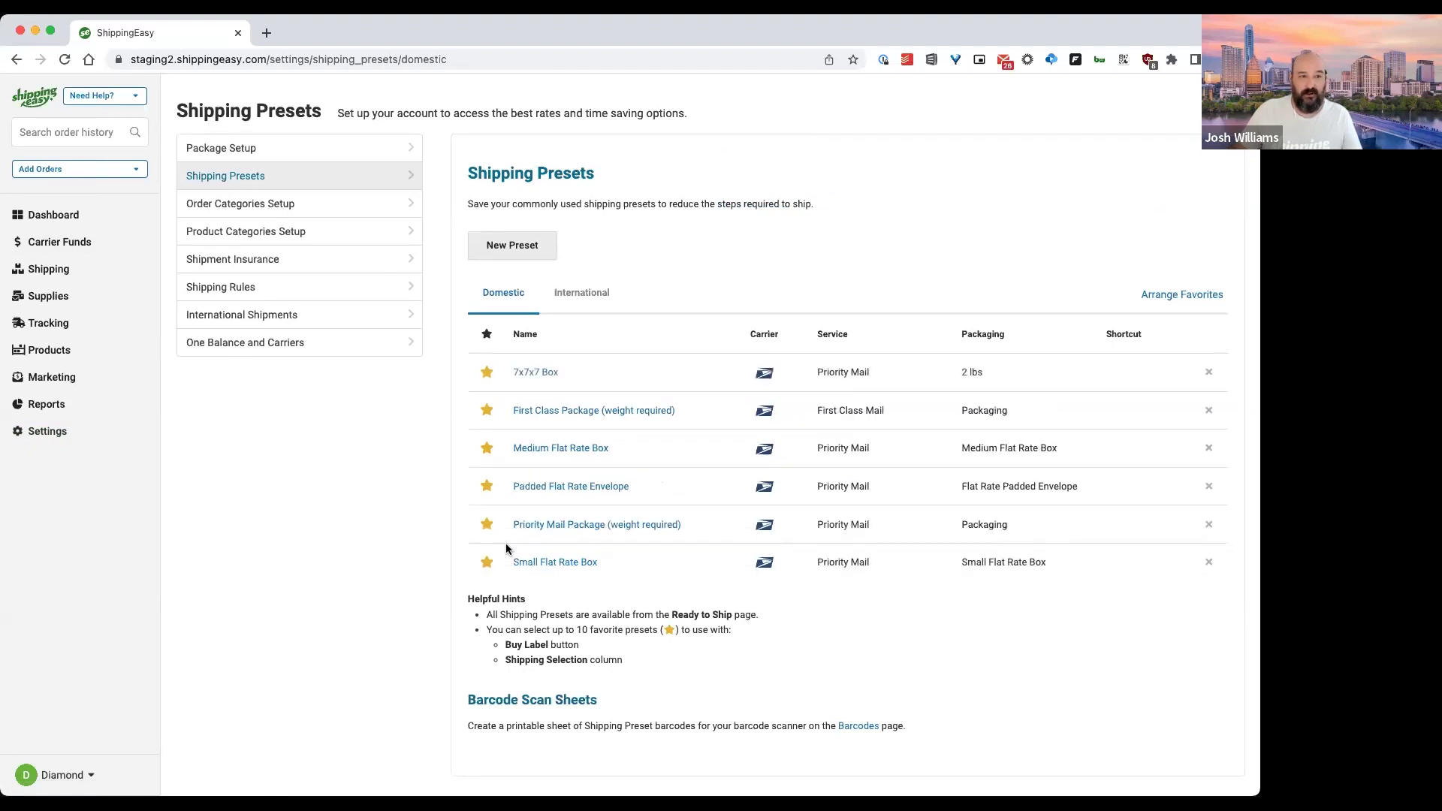
Step: Apply the 7x7x7 Box preset as the shipping selection for the first Shopify order with multiple items
left_click(46, 270)
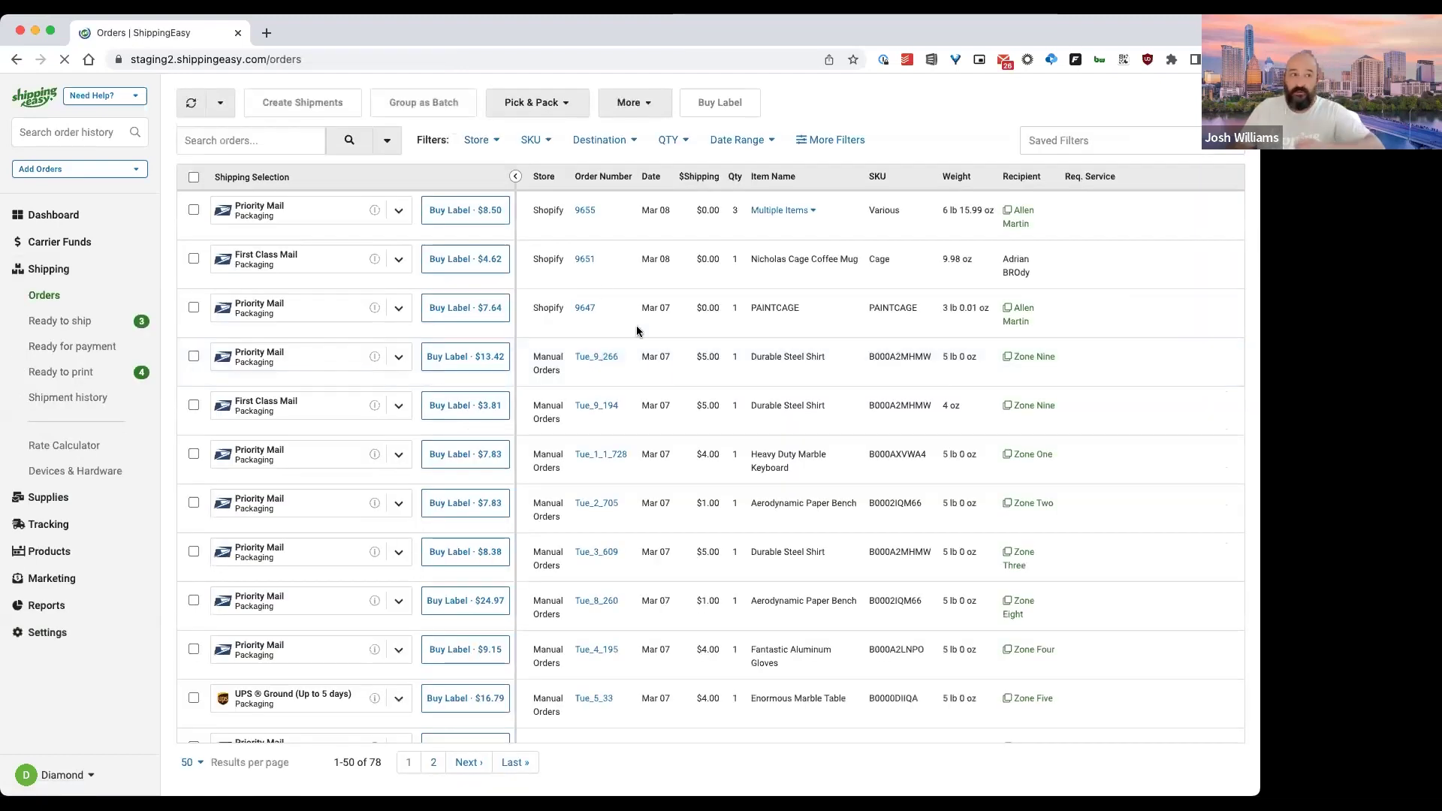
left_click(400, 212)
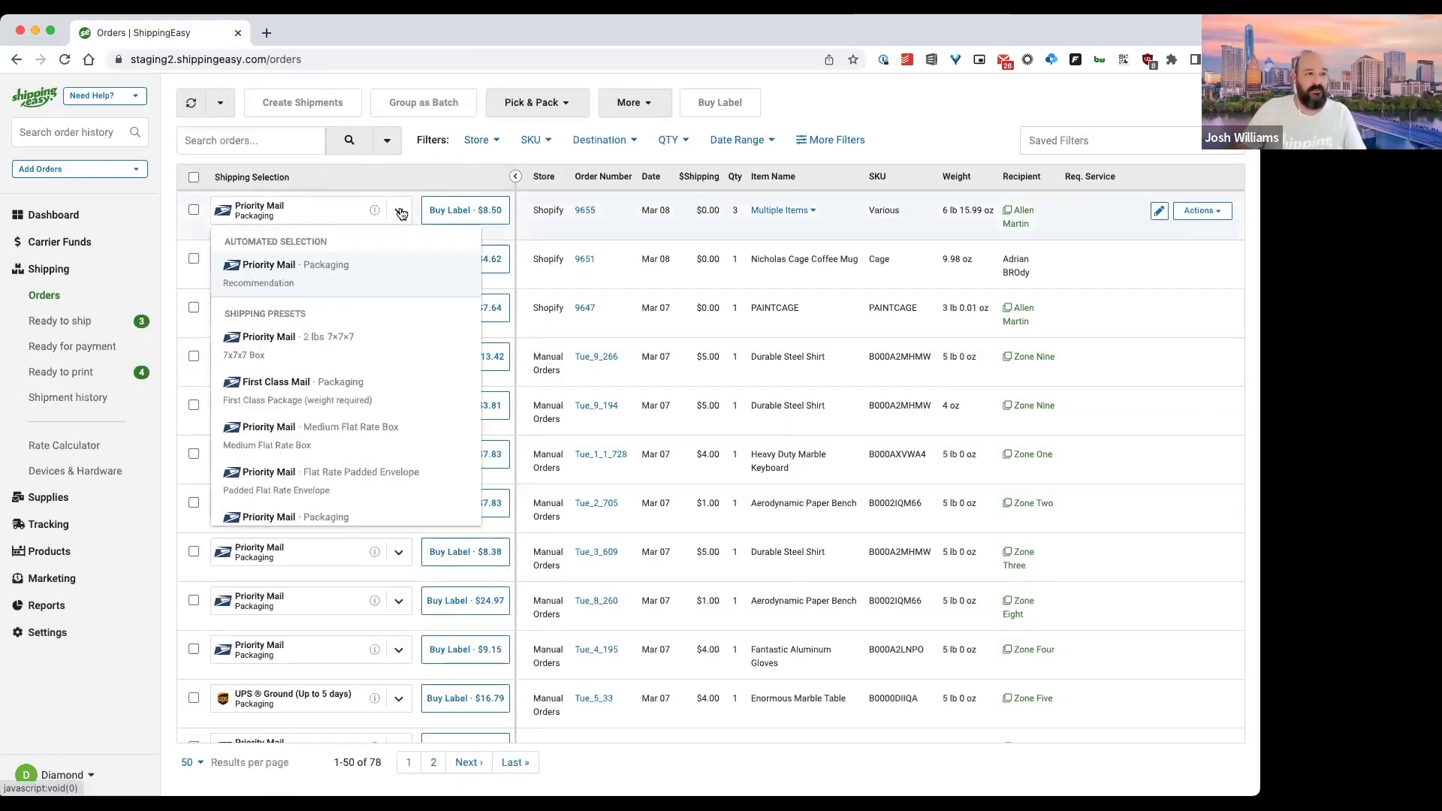
left_click(392, 347)
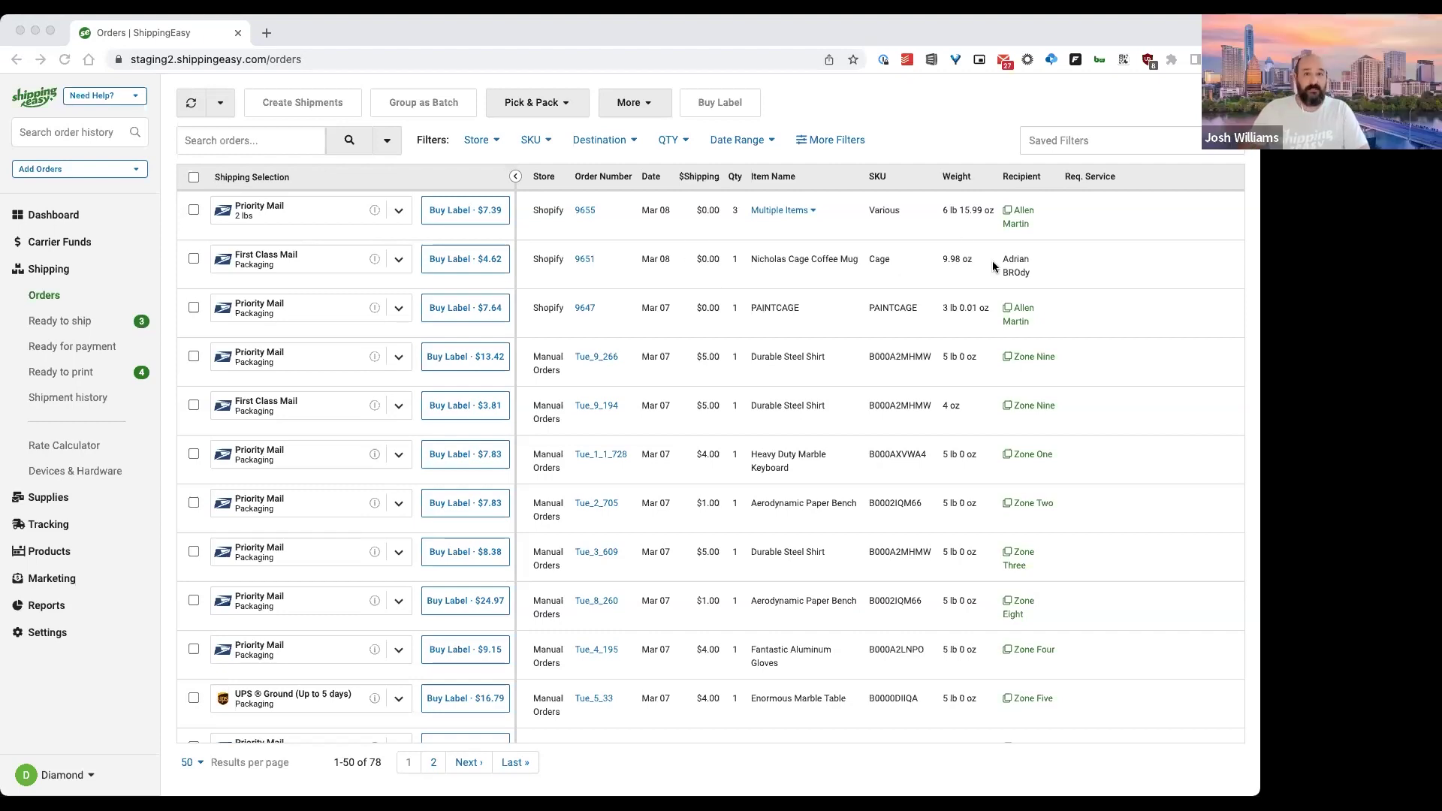
Step: Select the Nicholas Cage Coffee Mug order in the orders list
left_click(1124, 237)
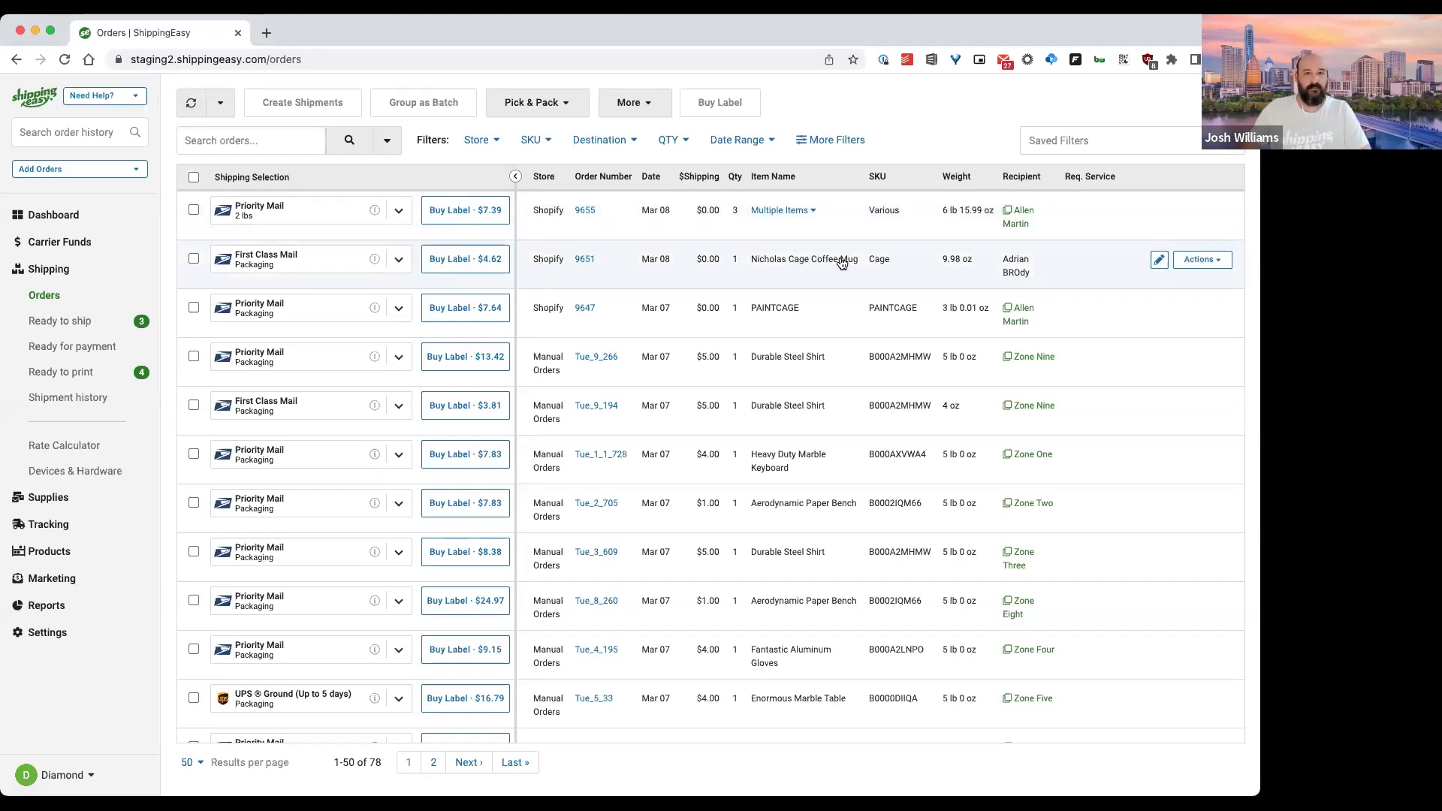
left_click(1200, 261)
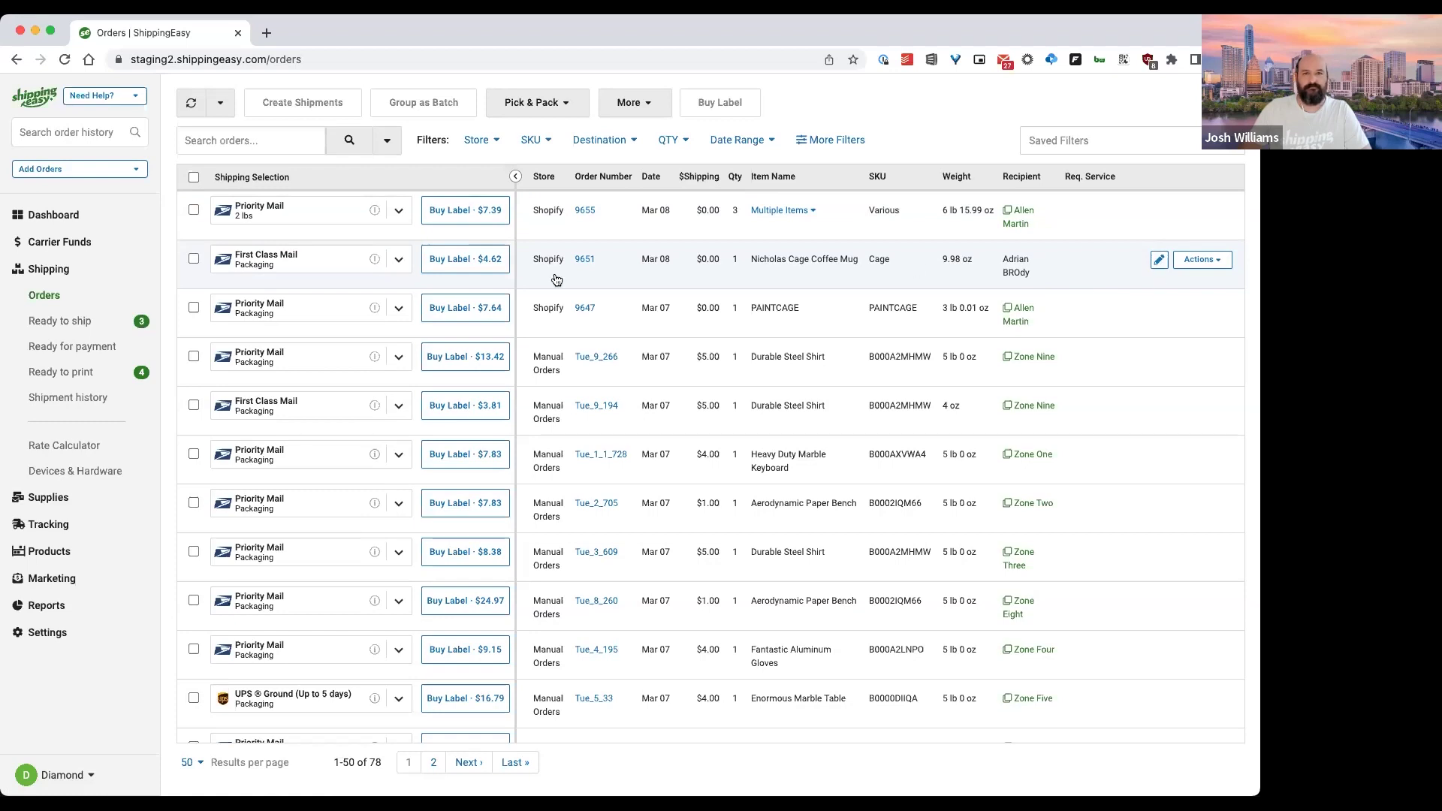
left_click(193, 258)
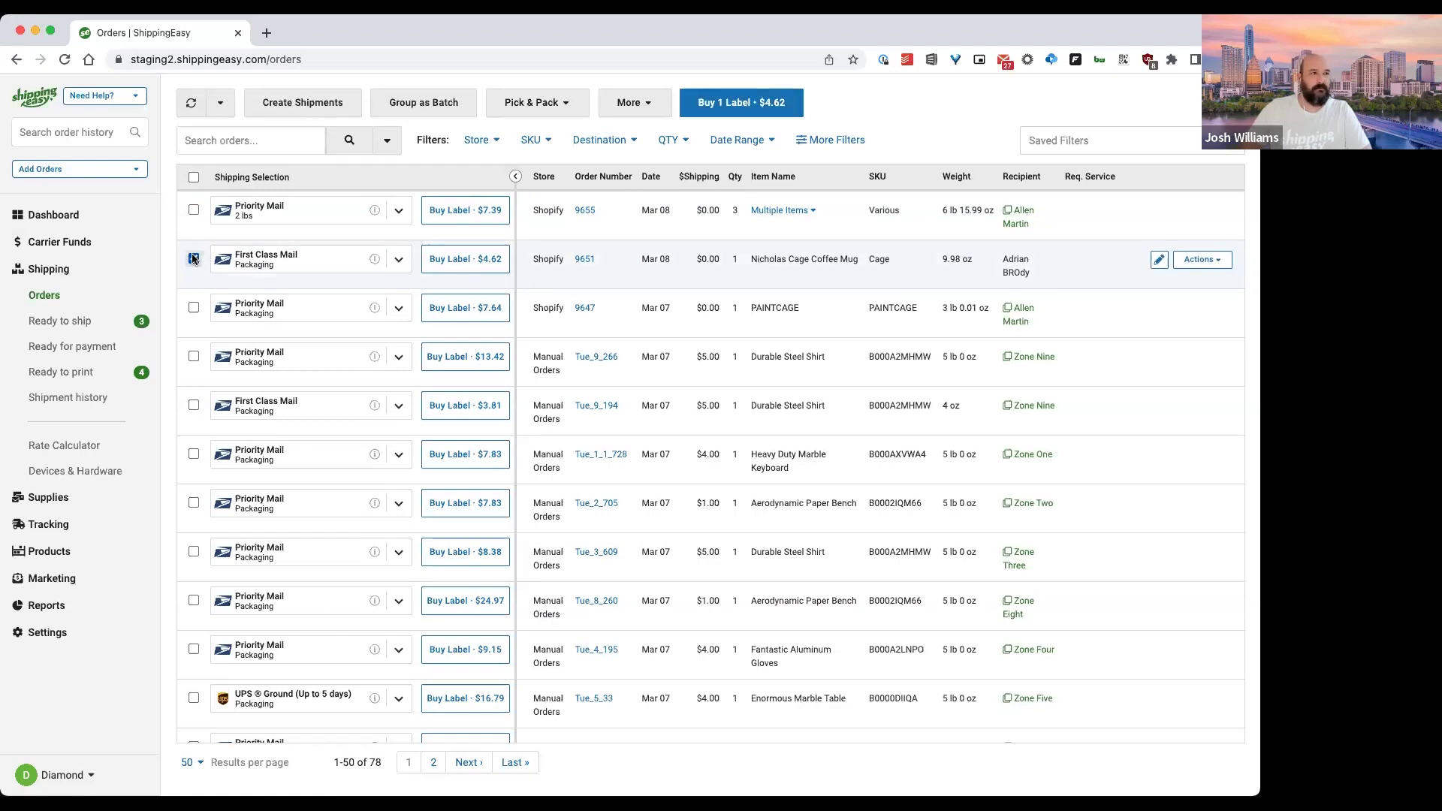
Step: Open the ready-to-ship Ergonomic Linen Table shipment and browse the available carrier rates for it
left_click(795, 308)
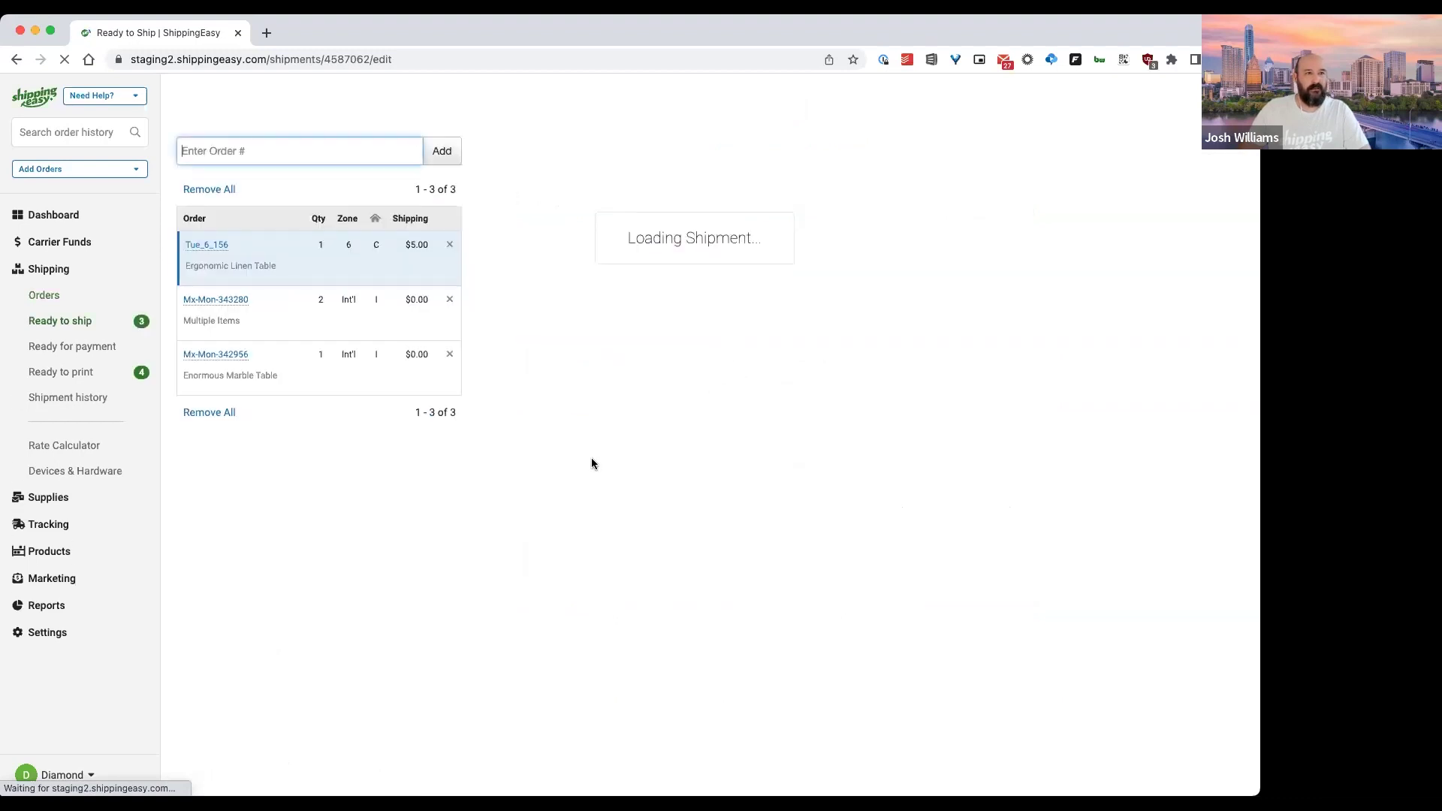
scroll(982, 596, "down", 3)
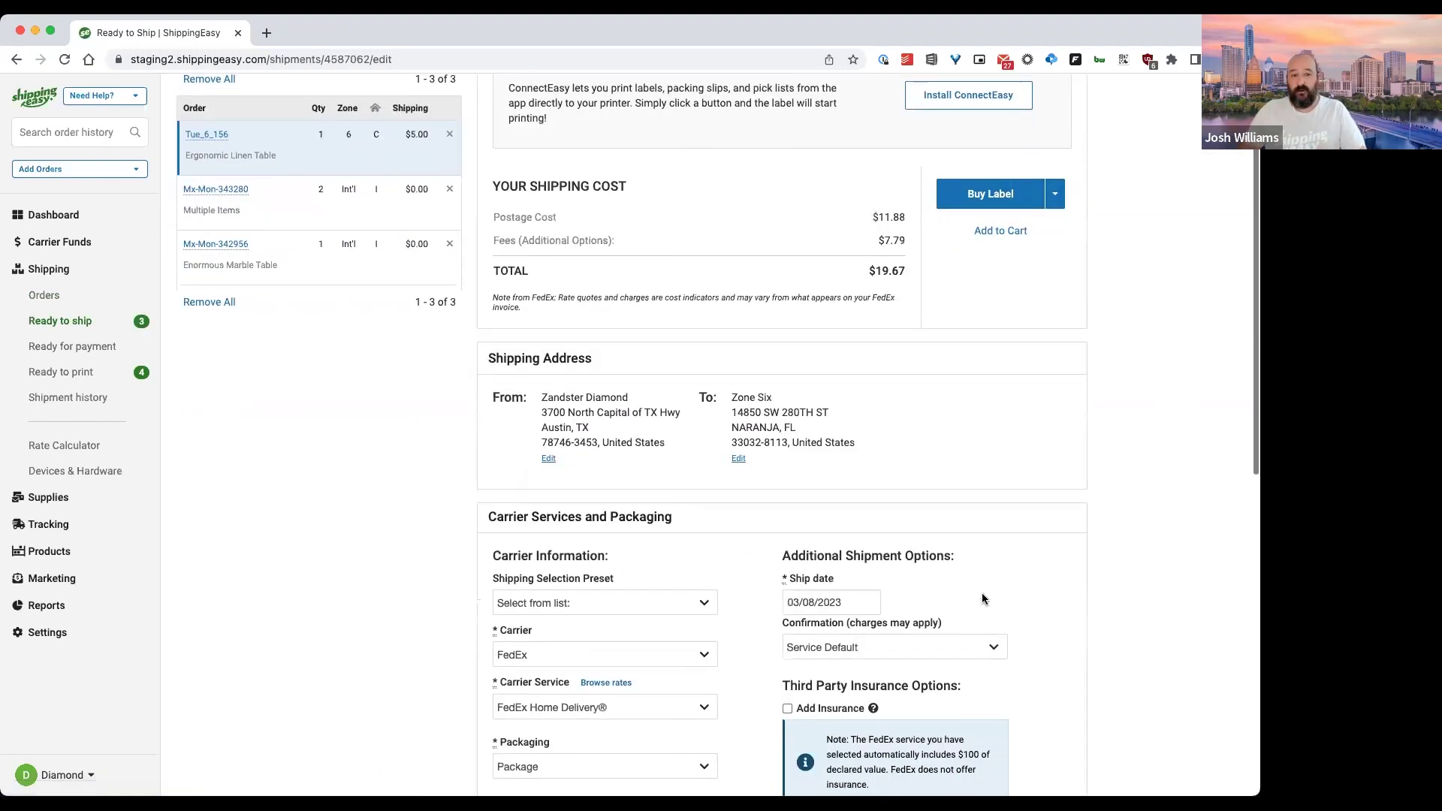
left_click(606, 613)
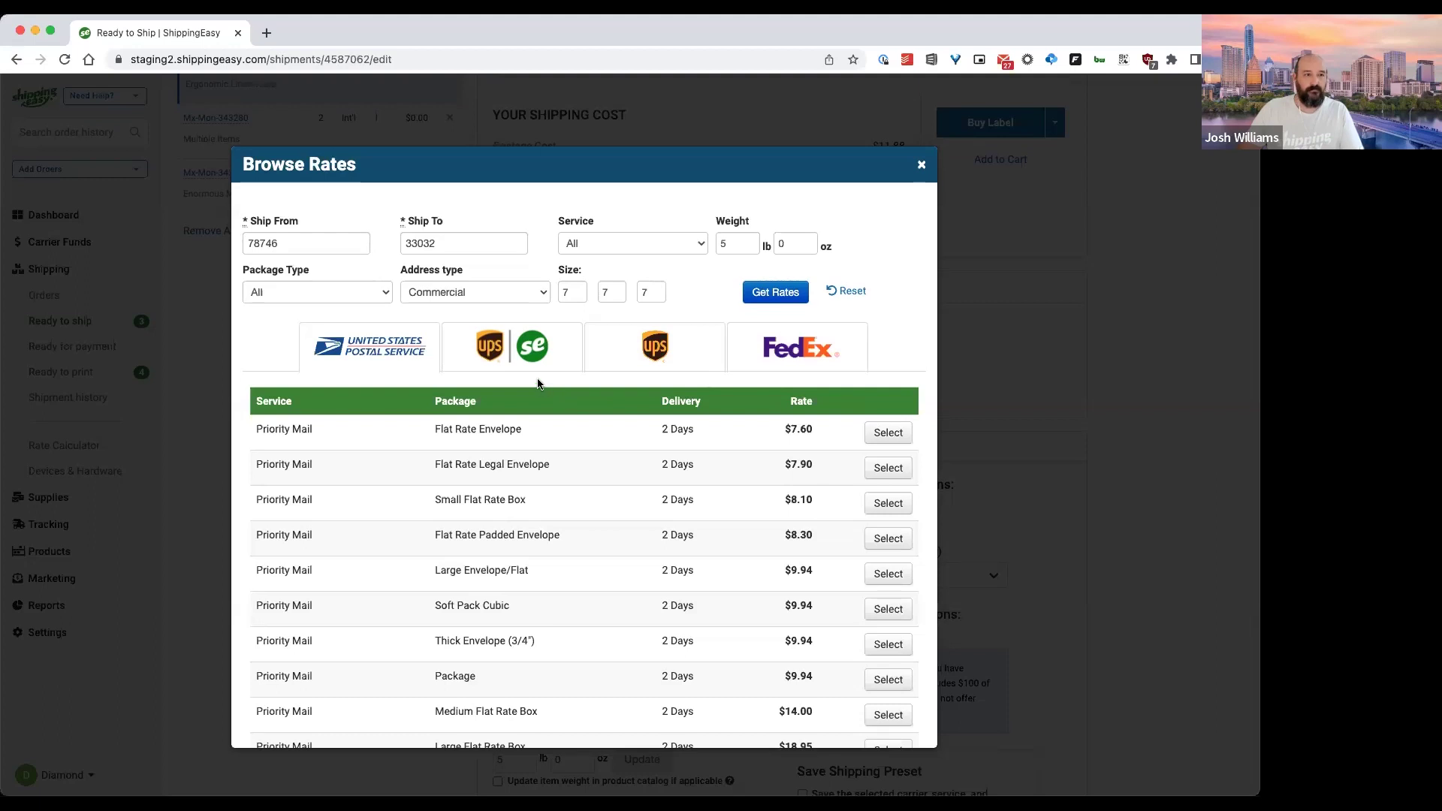
Step: Compare the shipment's UPS, FedEx and USPS rates, examining the full list of Priority Mail and Priority Mail Express packages
left_click(674, 352)
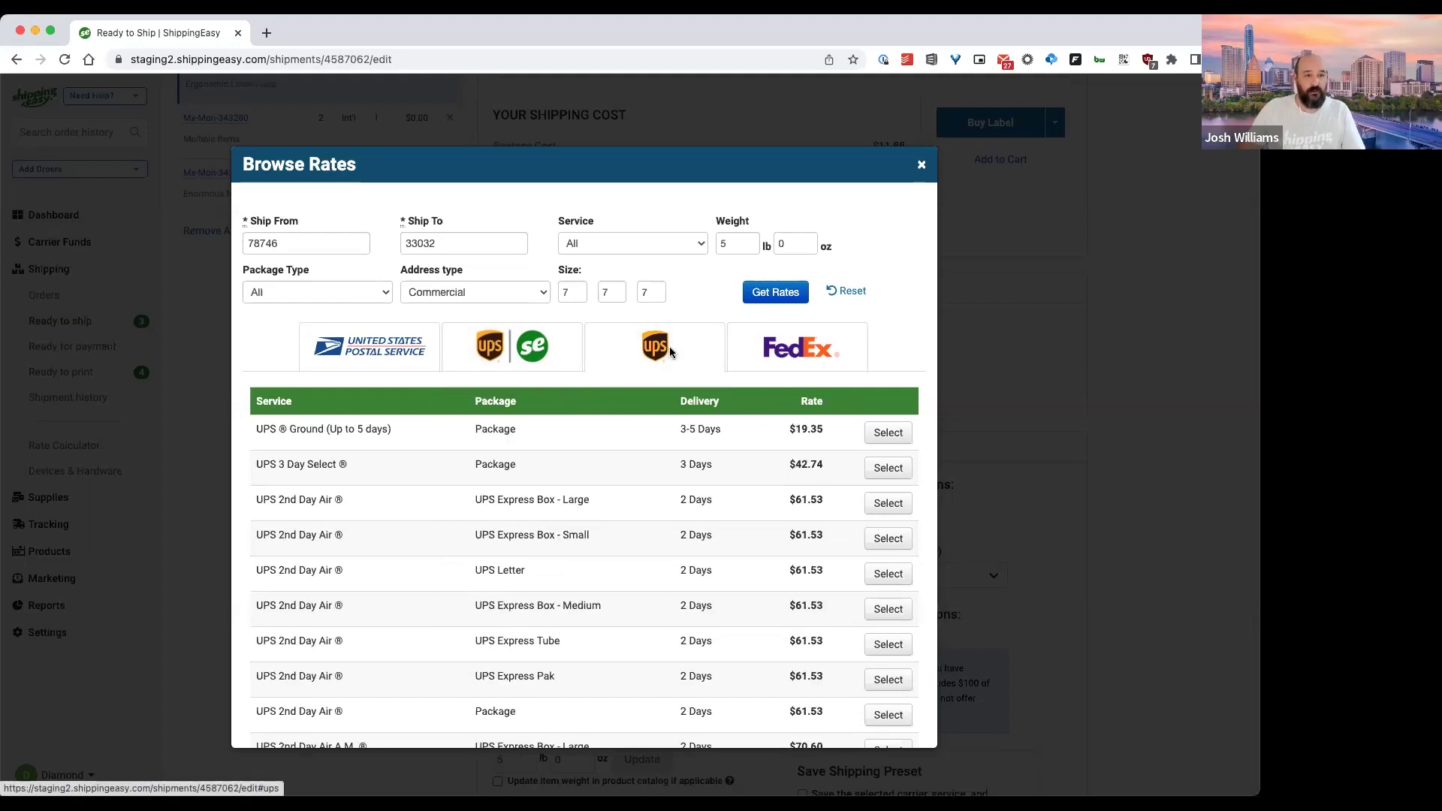
left_click(801, 354)
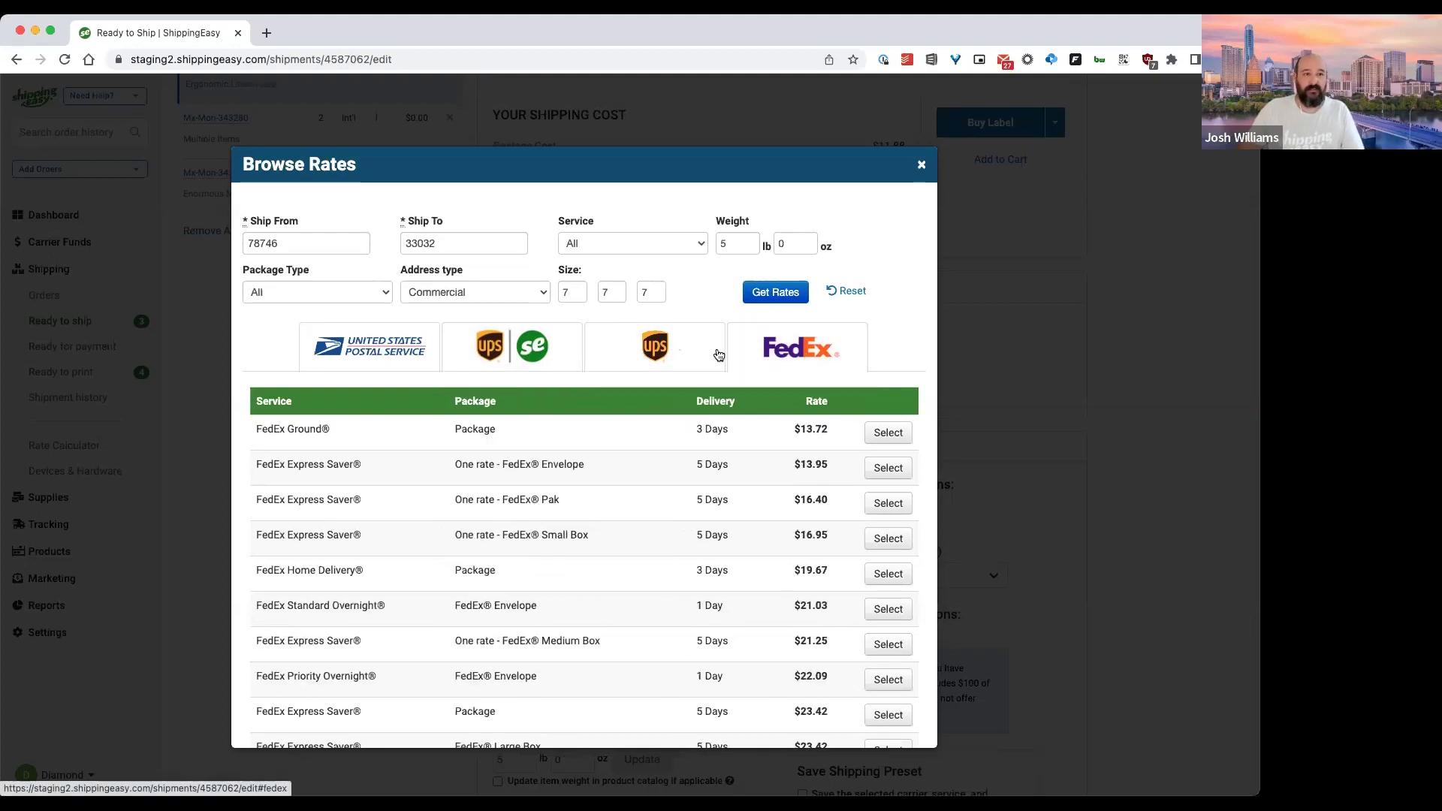
left_click(682, 346)
left_click(407, 347)
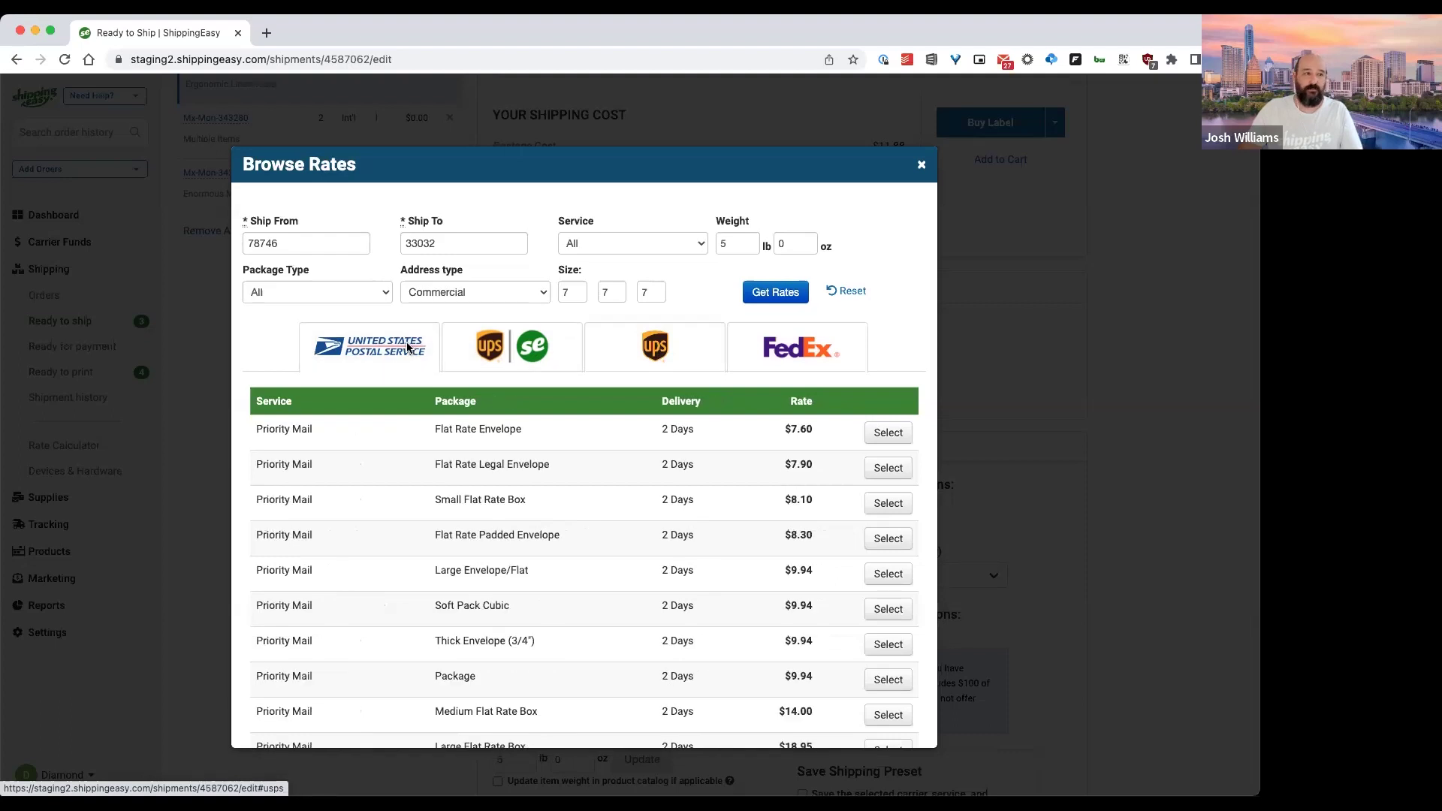
scroll(689, 549, "down", 3)
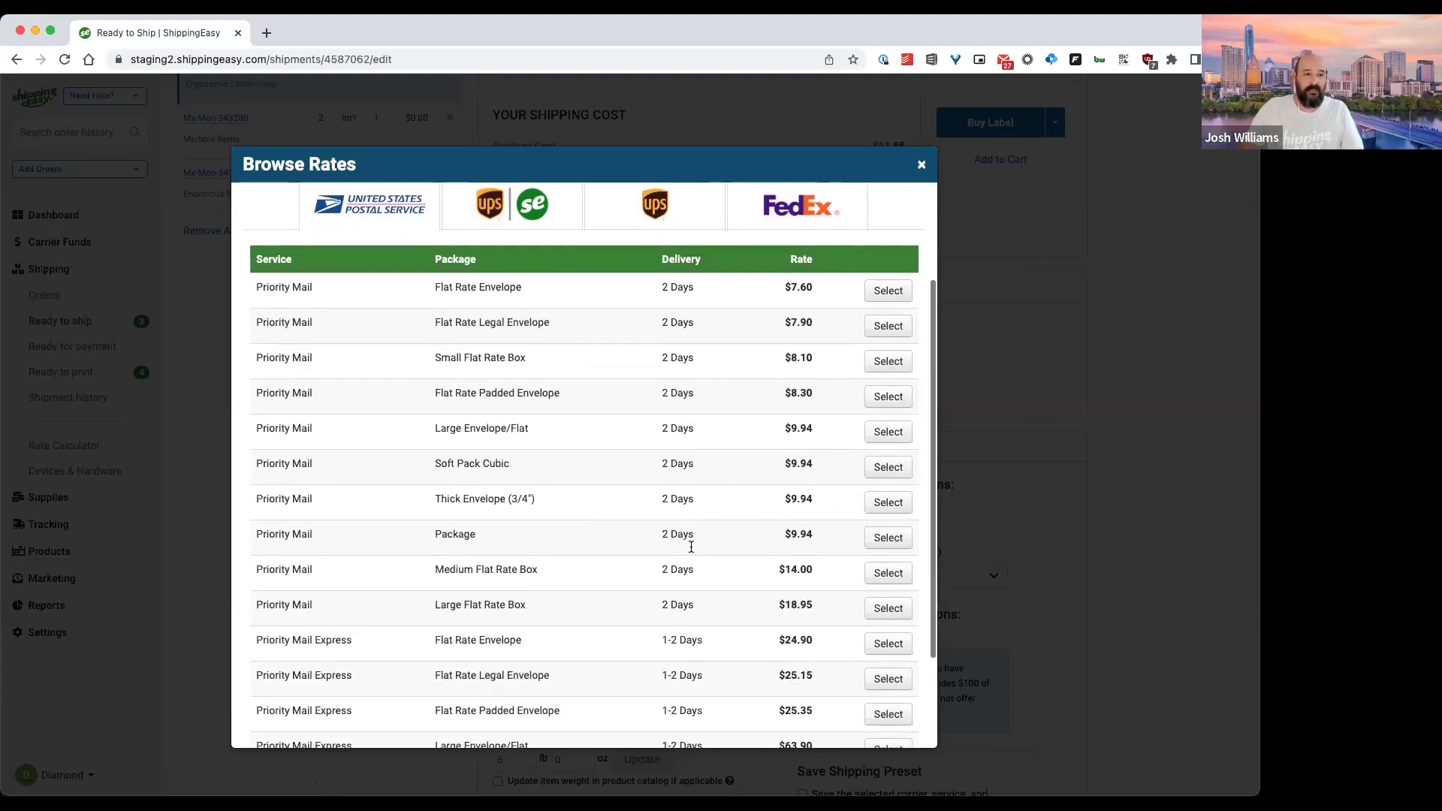
scroll(691, 550, "down", 2)
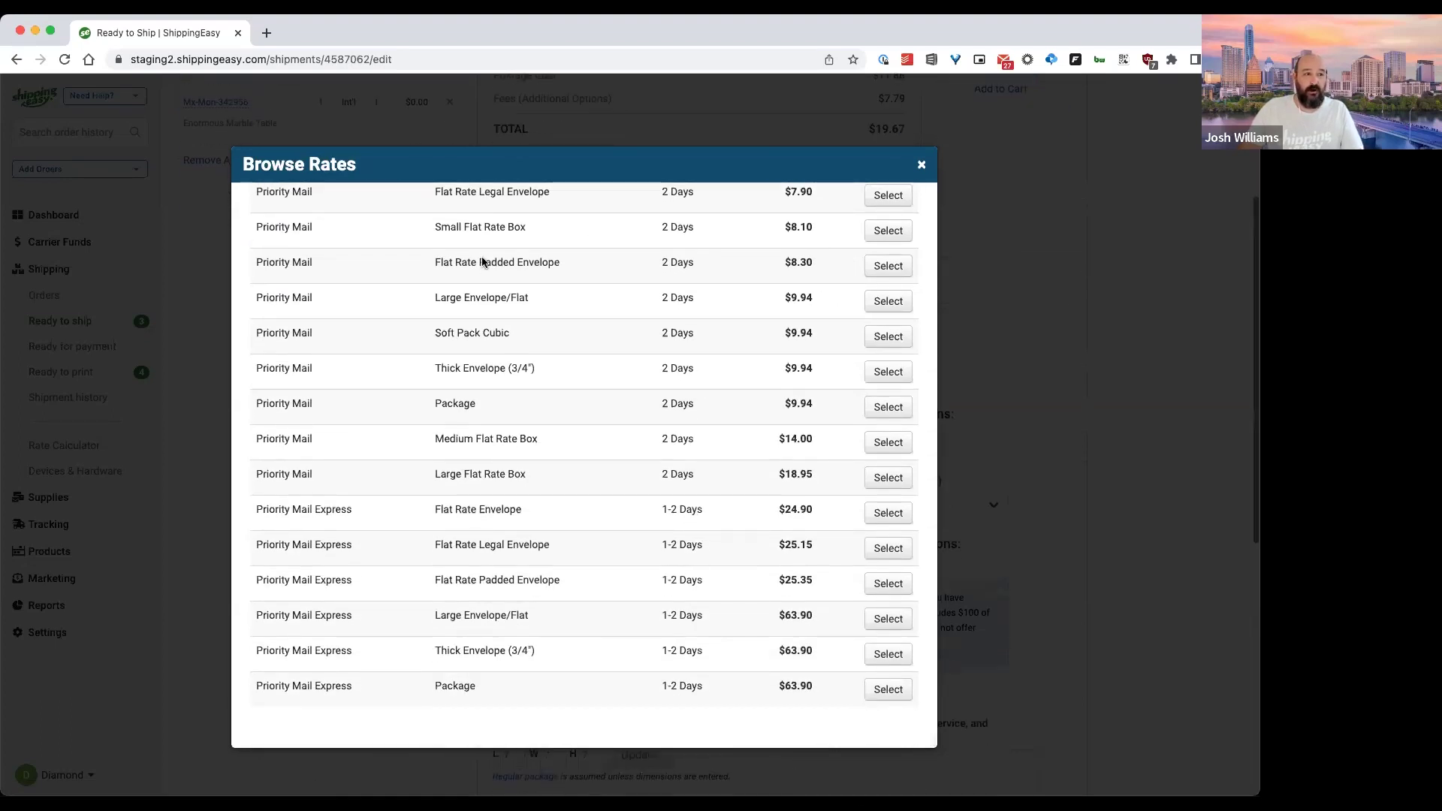
scroll(895, 589, "up", 3)
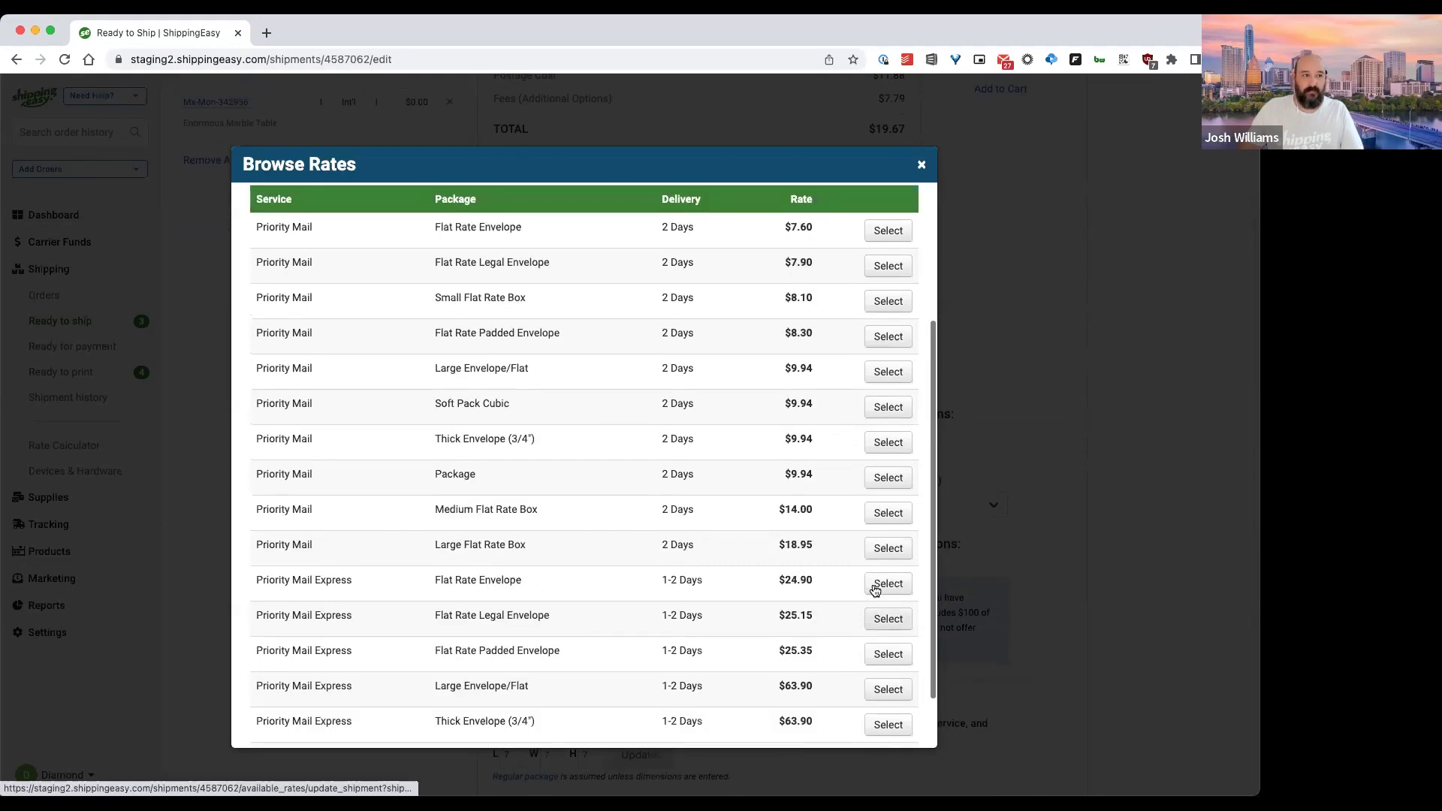
scroll(746, 531, "down", 5)
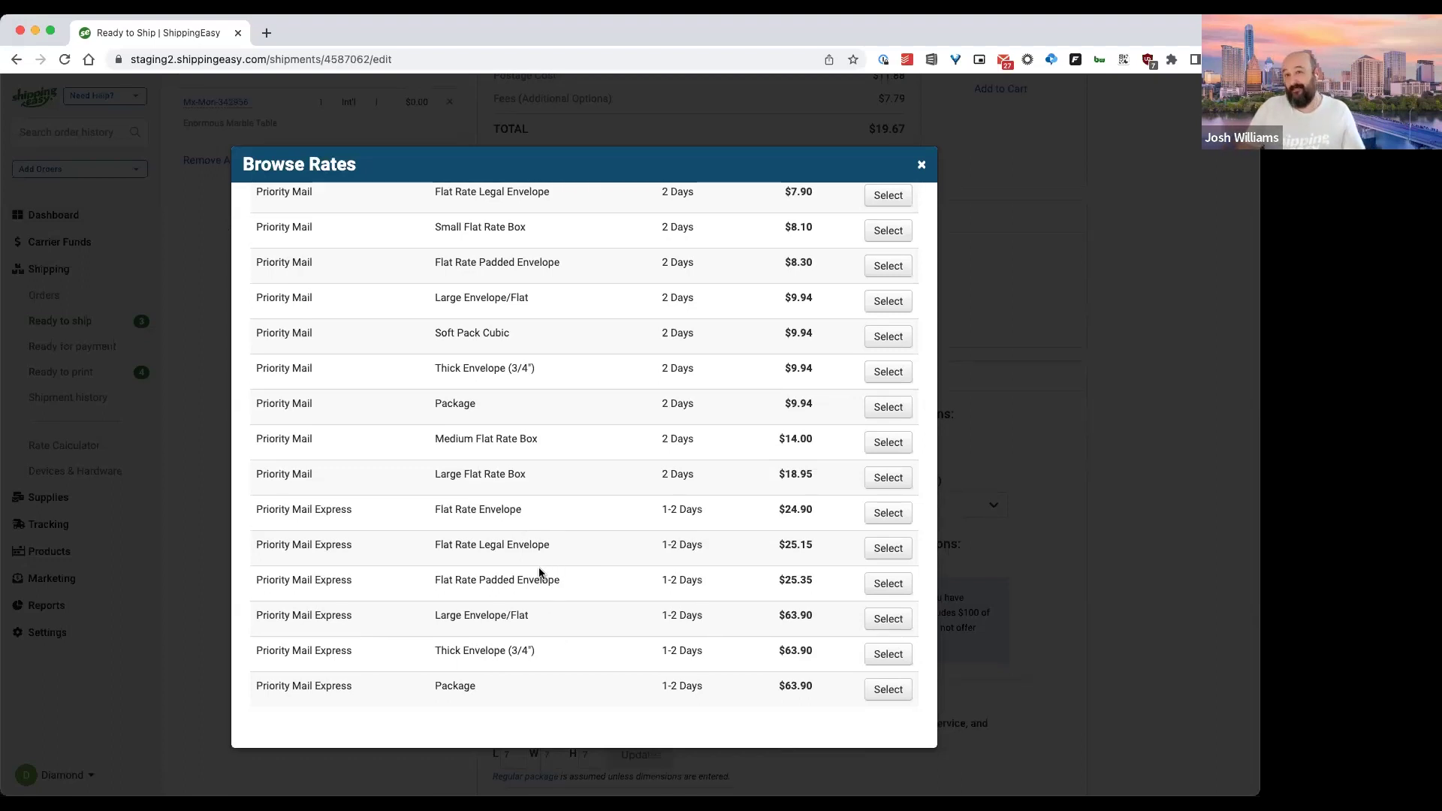
scroll(539, 573, "up", 5)
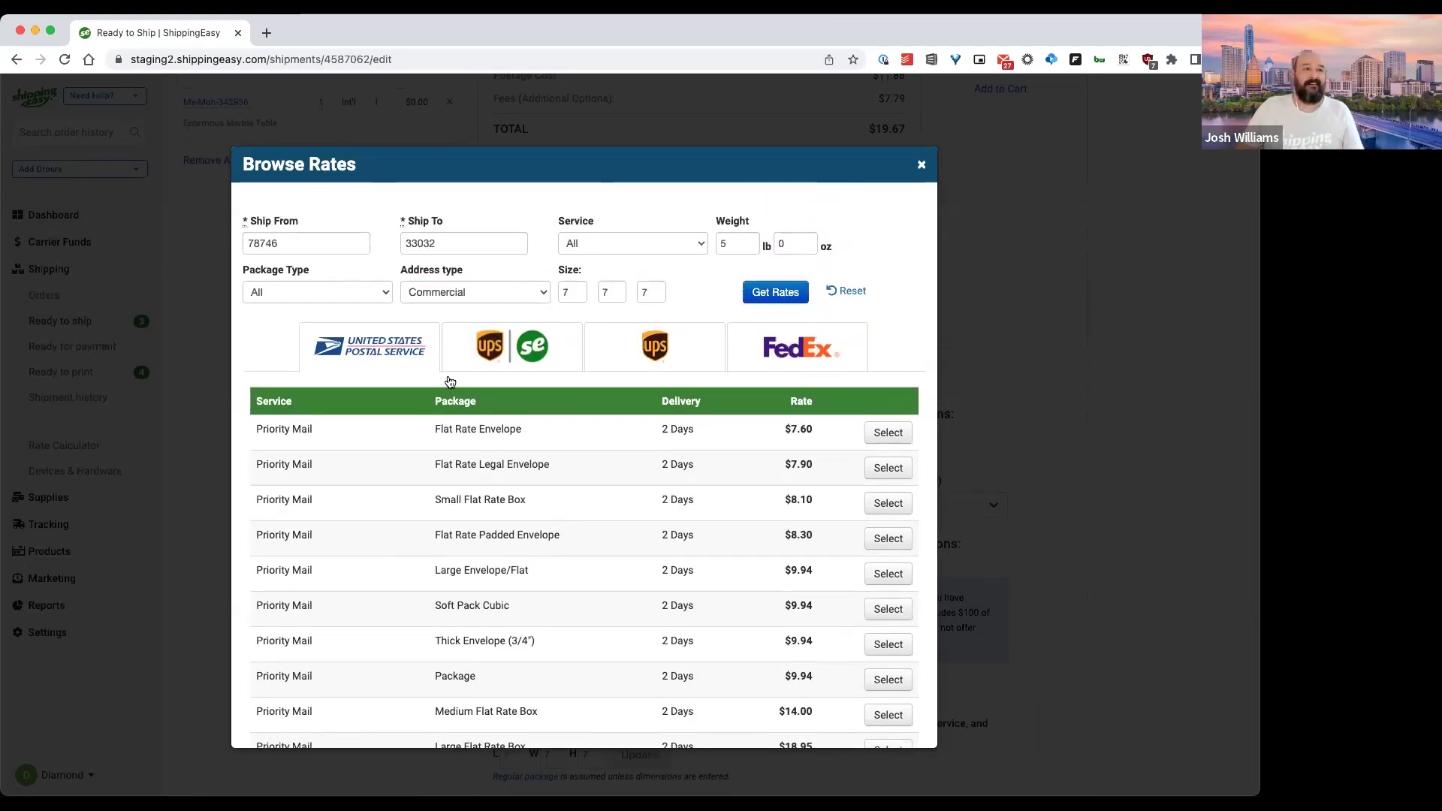
Step: Examine the full list of UPS service rates for the shipment, and check the FedEx rates again
left_click(655, 346)
scroll(649, 561, "down", 5)
scroll(649, 561, "down", 6)
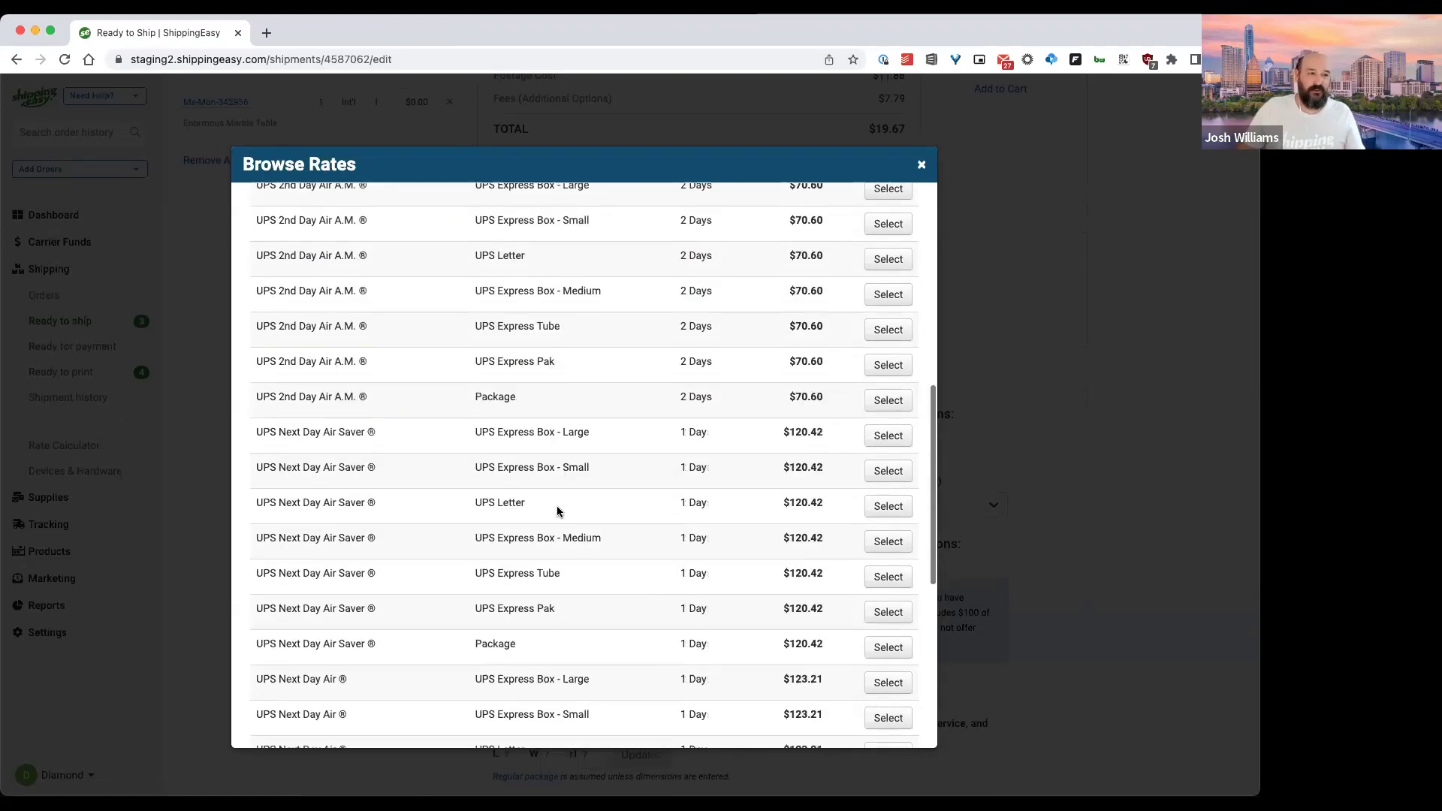
scroll(561, 638, "down", 1)
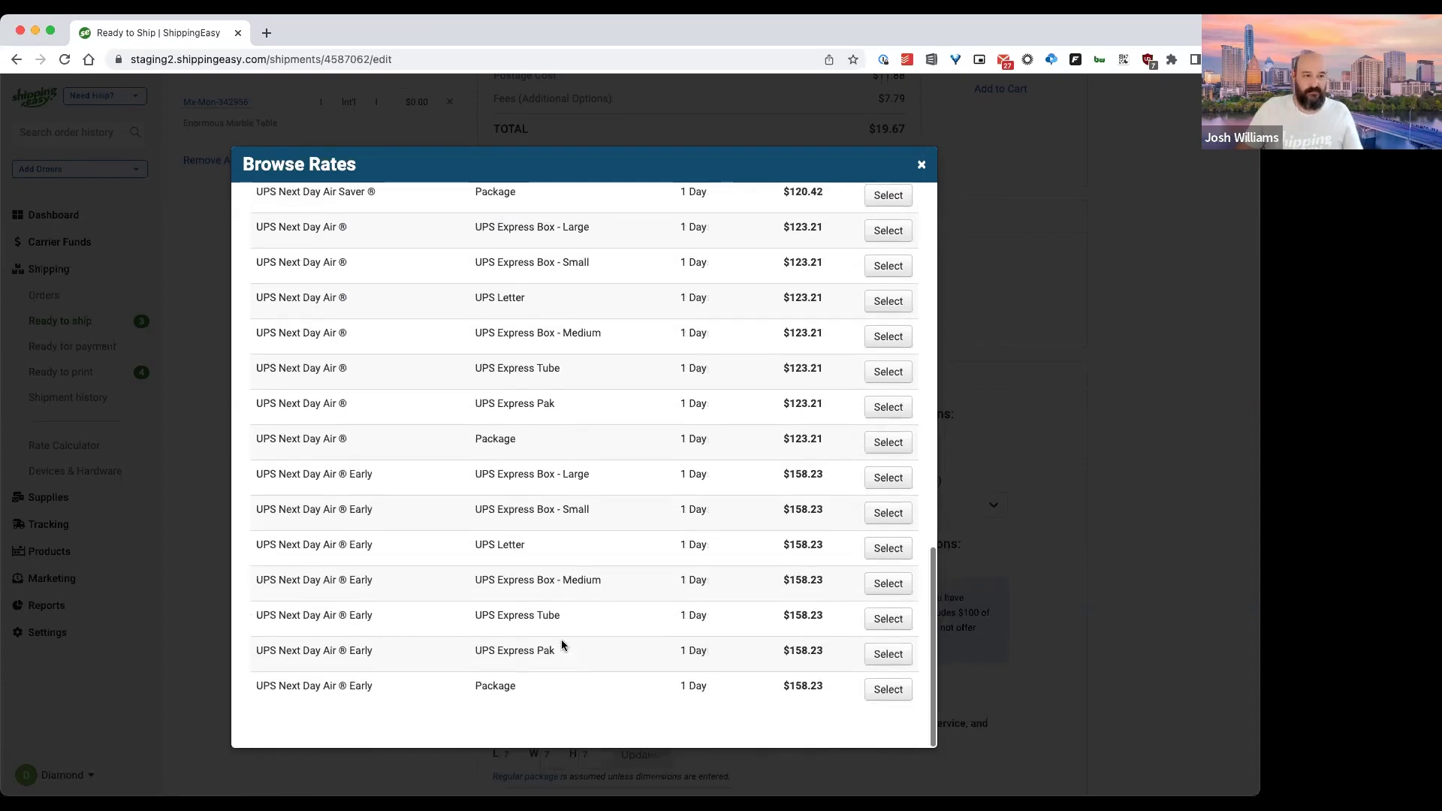
scroll(628, 484, "up", 10)
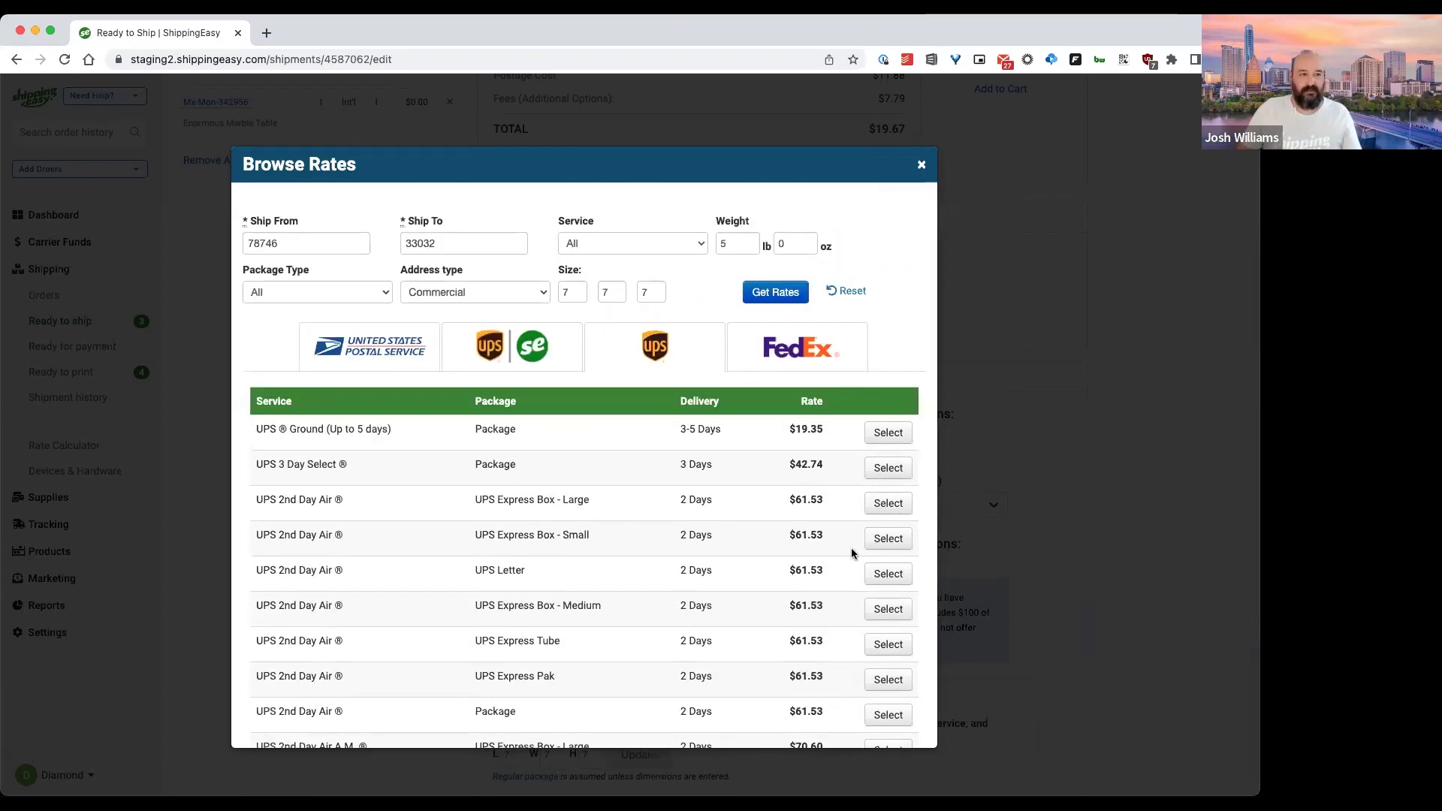
left_click(812, 357)
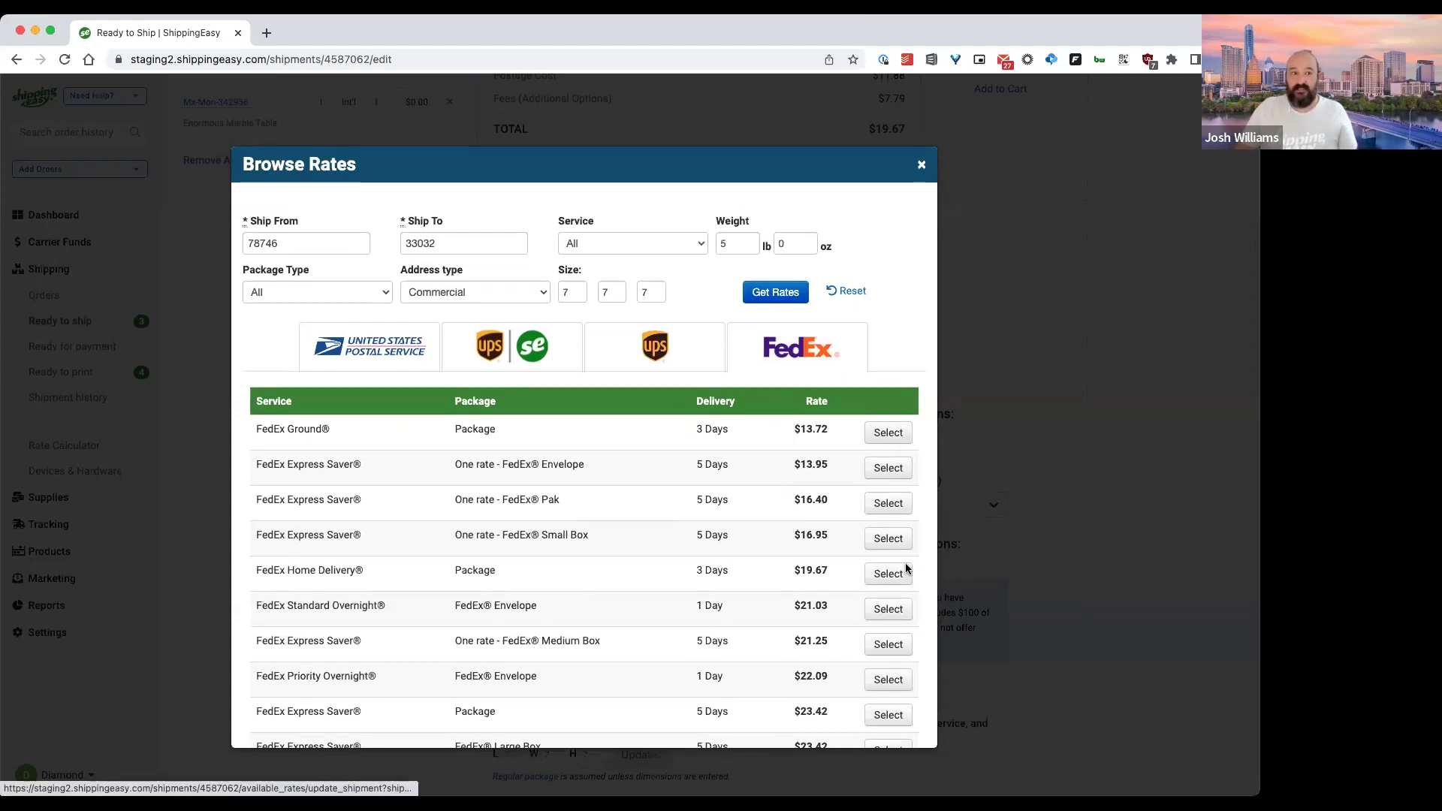
Step: Choose the USPS Priority Mail rate with Soft Pack Cubic packaging for the shipment
left_click(406, 358)
scroll(495, 391, "down", 3)
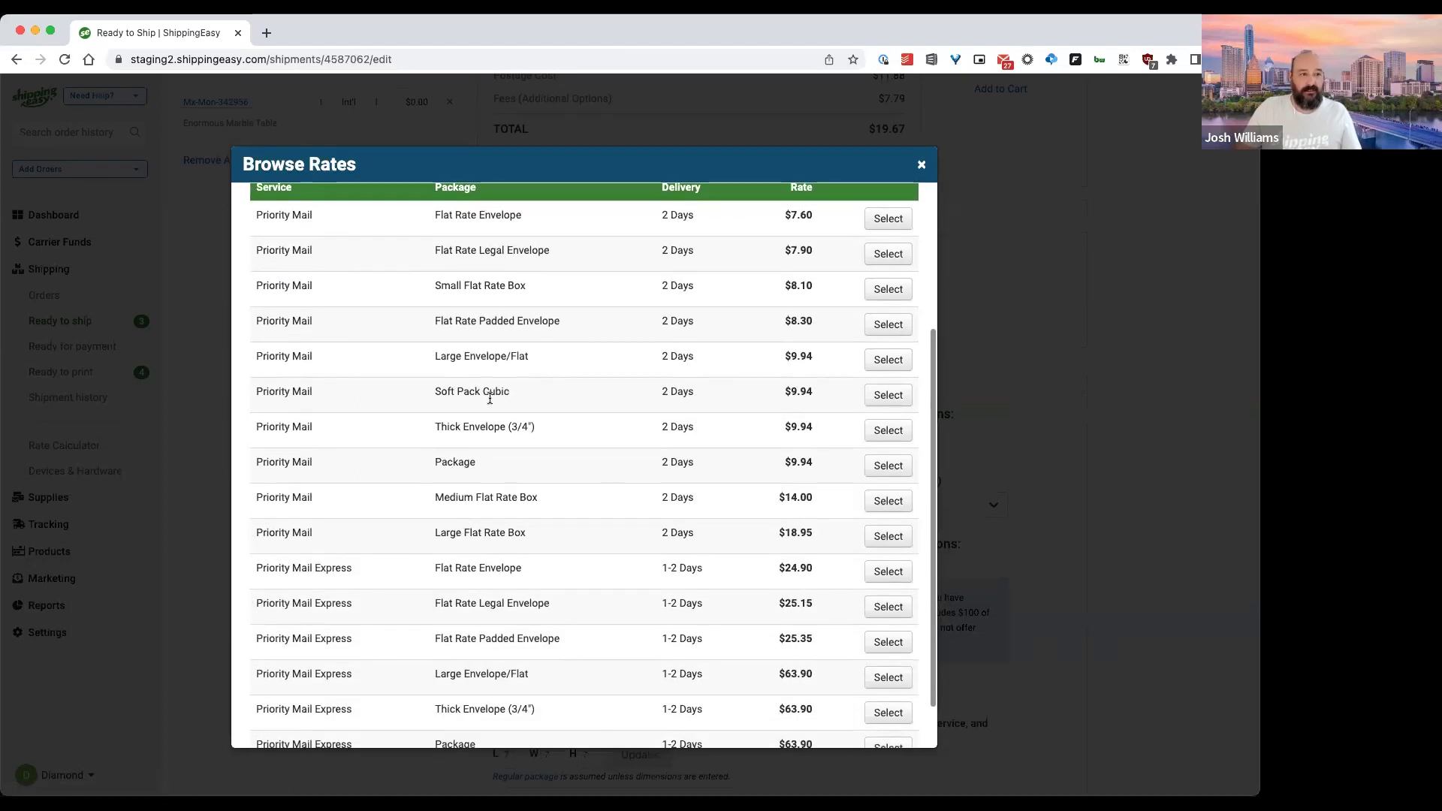
left_click(890, 398)
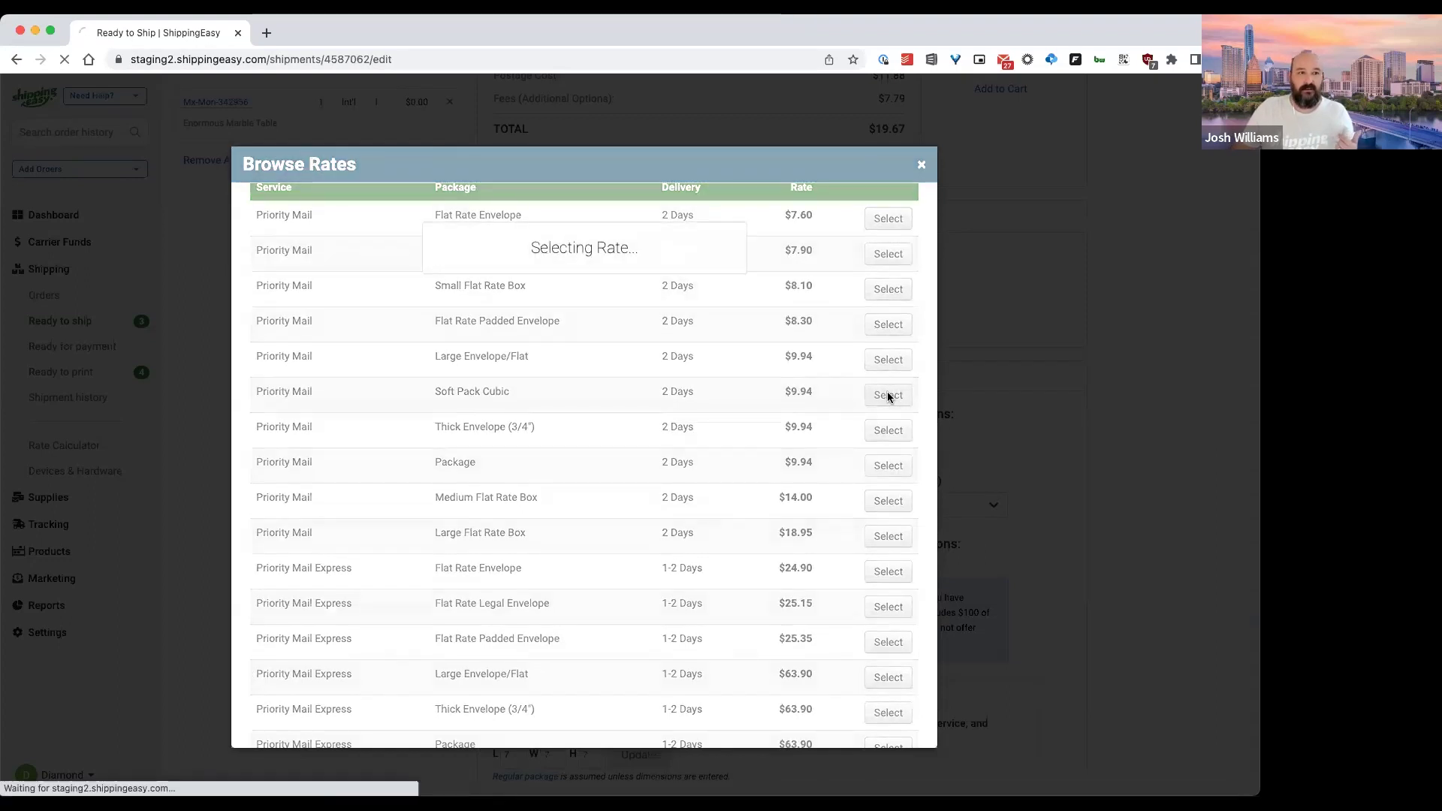